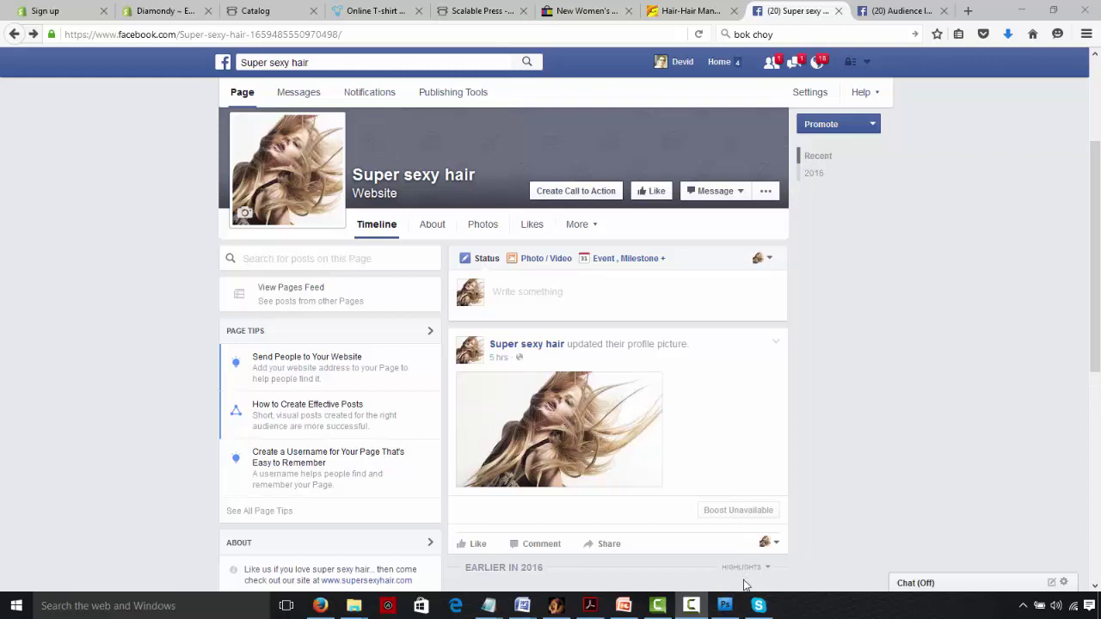
Switch to Photoshop and start a new document with its width set to 1200 pixels.
click(716, 607)
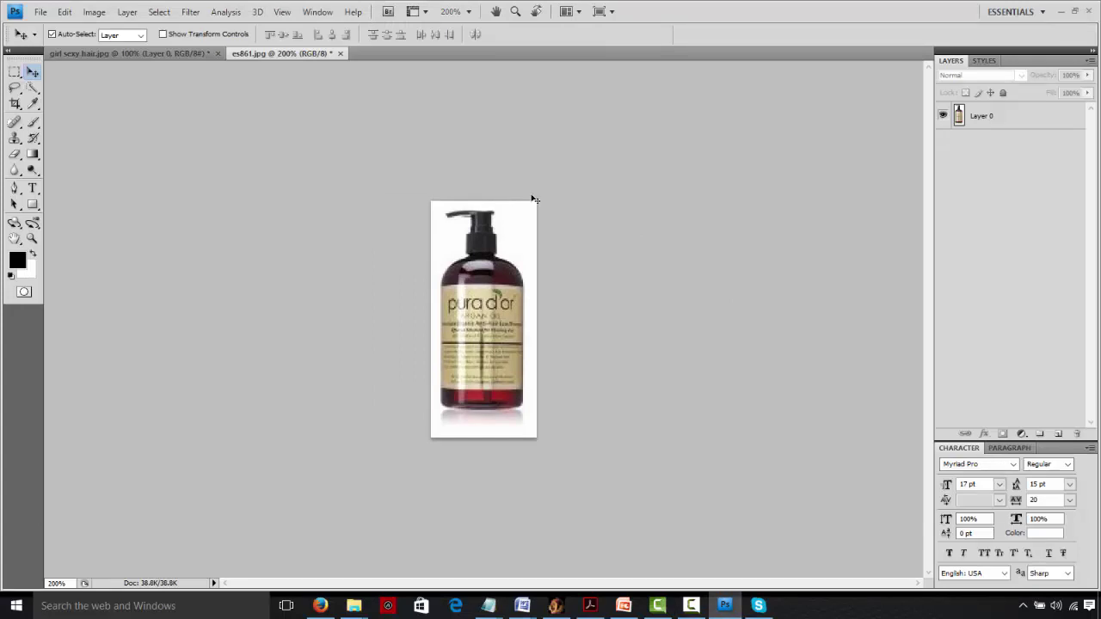
click(40, 12)
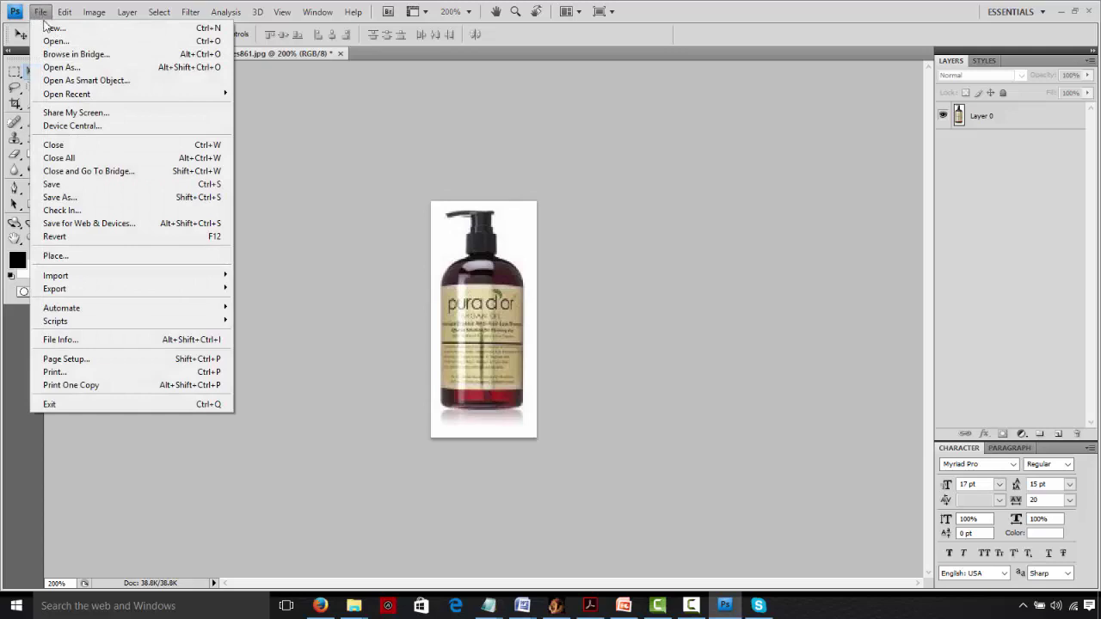
click(52, 30)
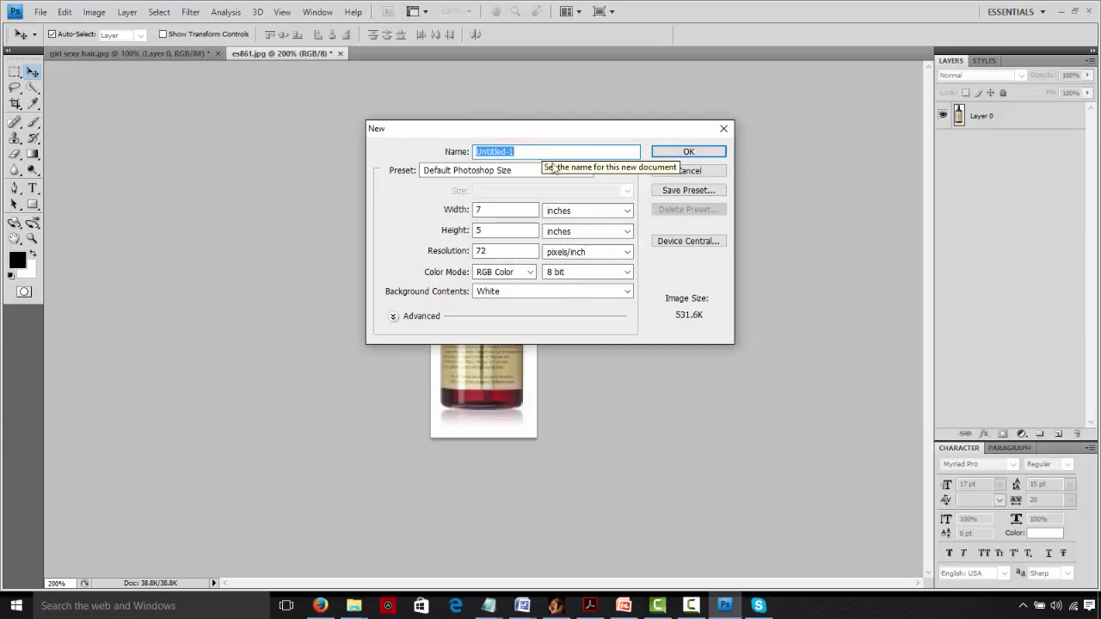
click(508, 211)
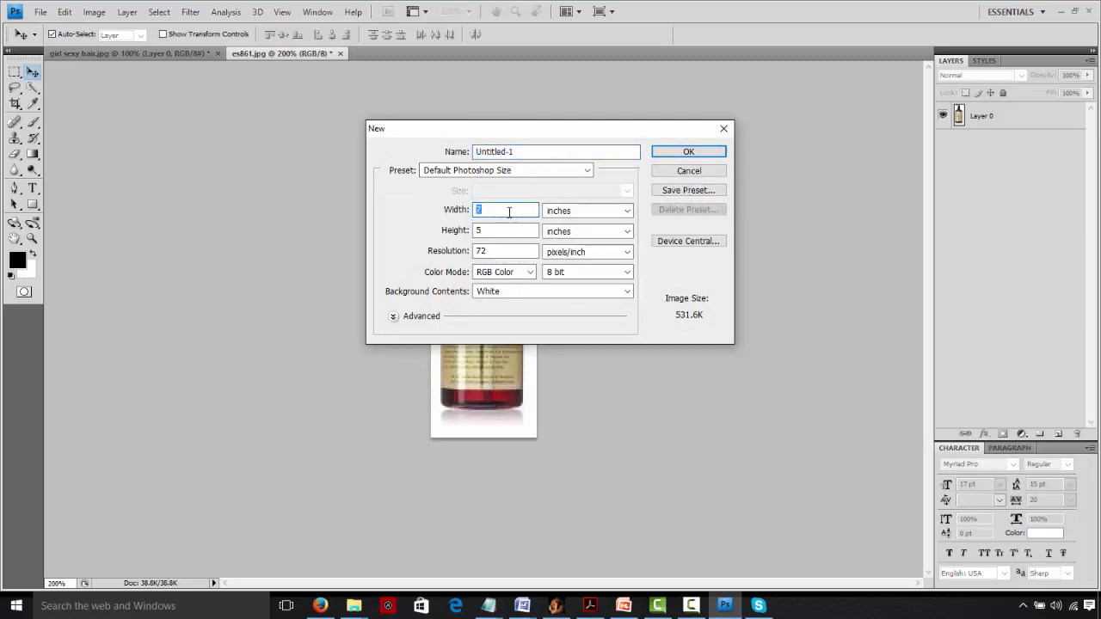
click(627, 210)
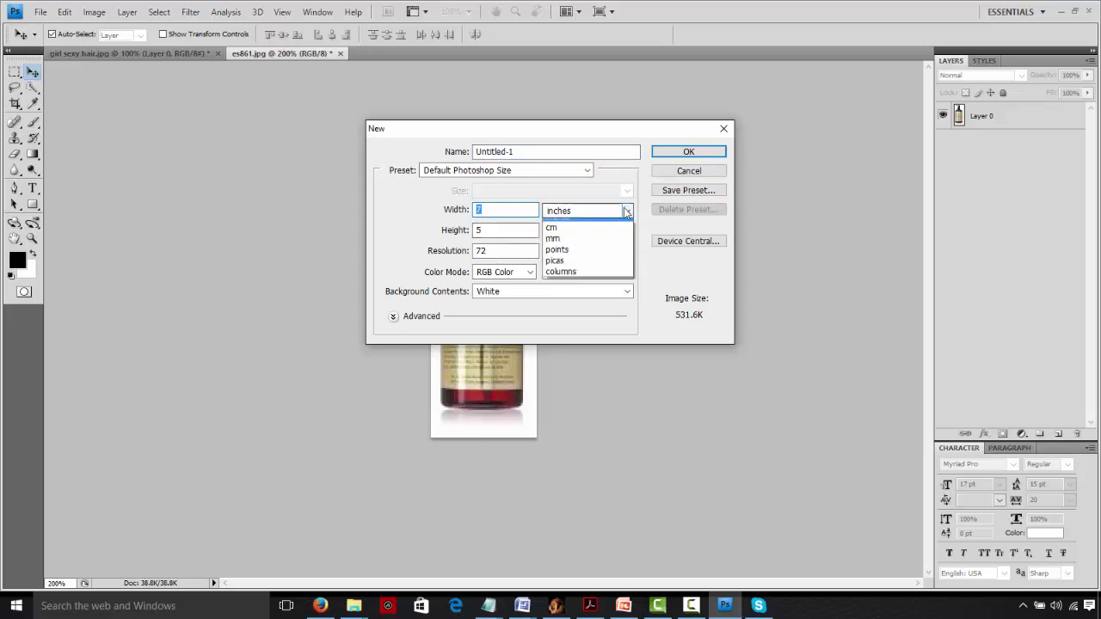
click(576, 219)
double_click(504, 212)
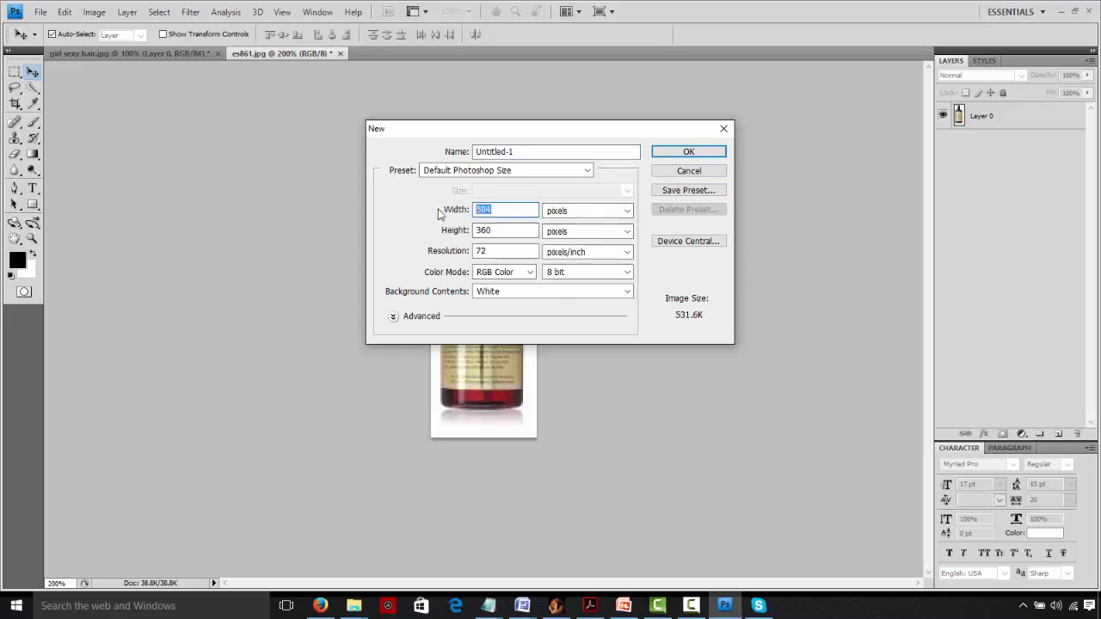
text(1200)
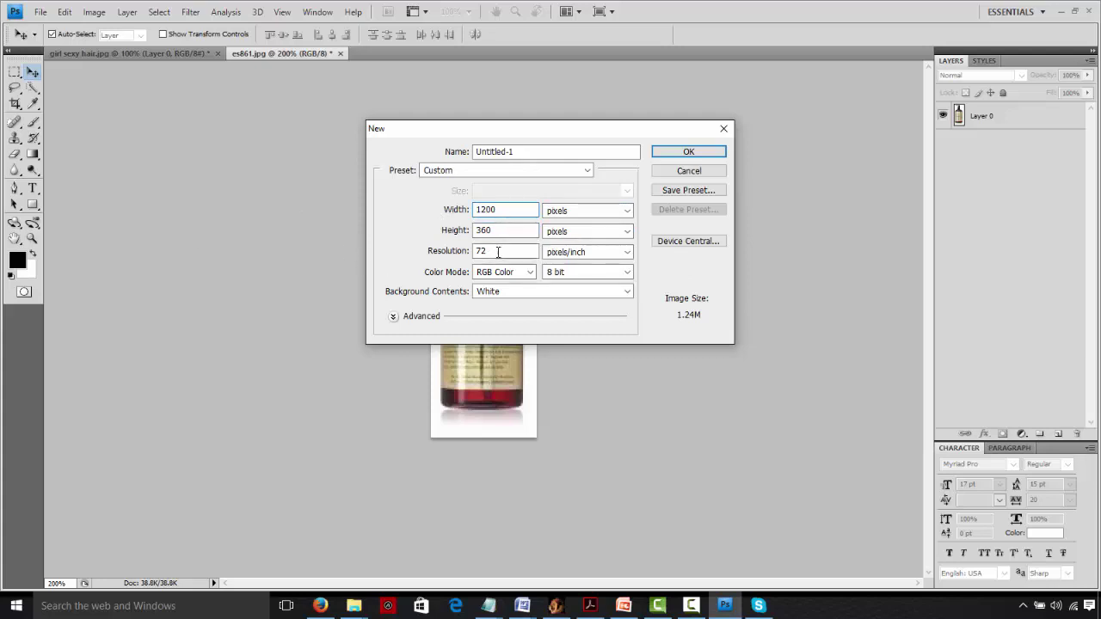
Set the new document's height to 1200 pixels and create it.
click(499, 231)
key(BackSpace)
key(BackSpace)
key(BackSpace)
text(1200)
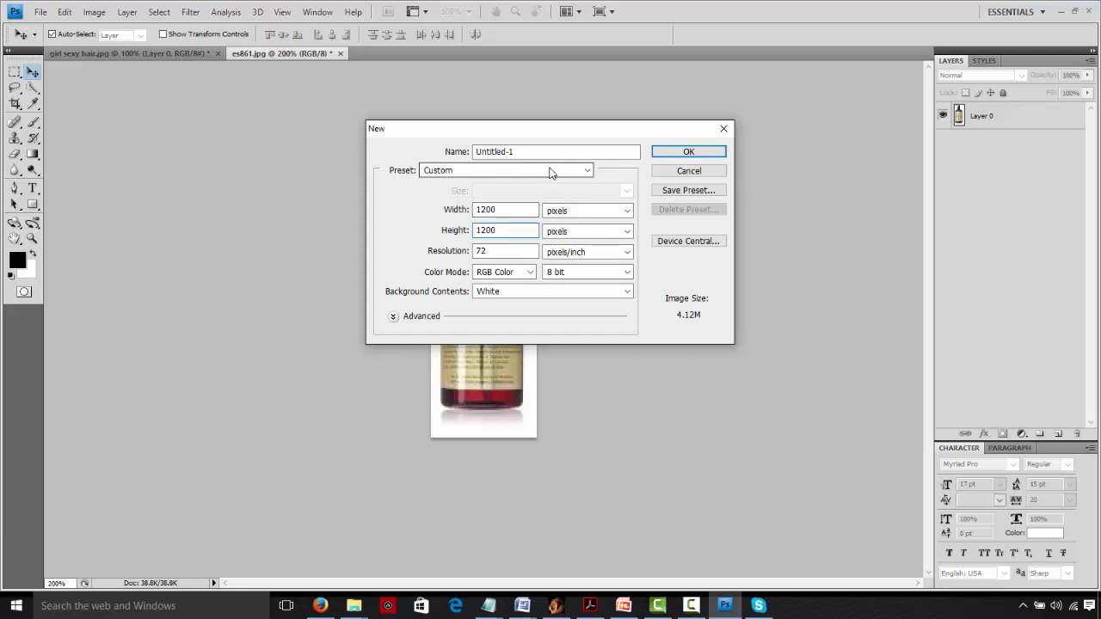
click(696, 152)
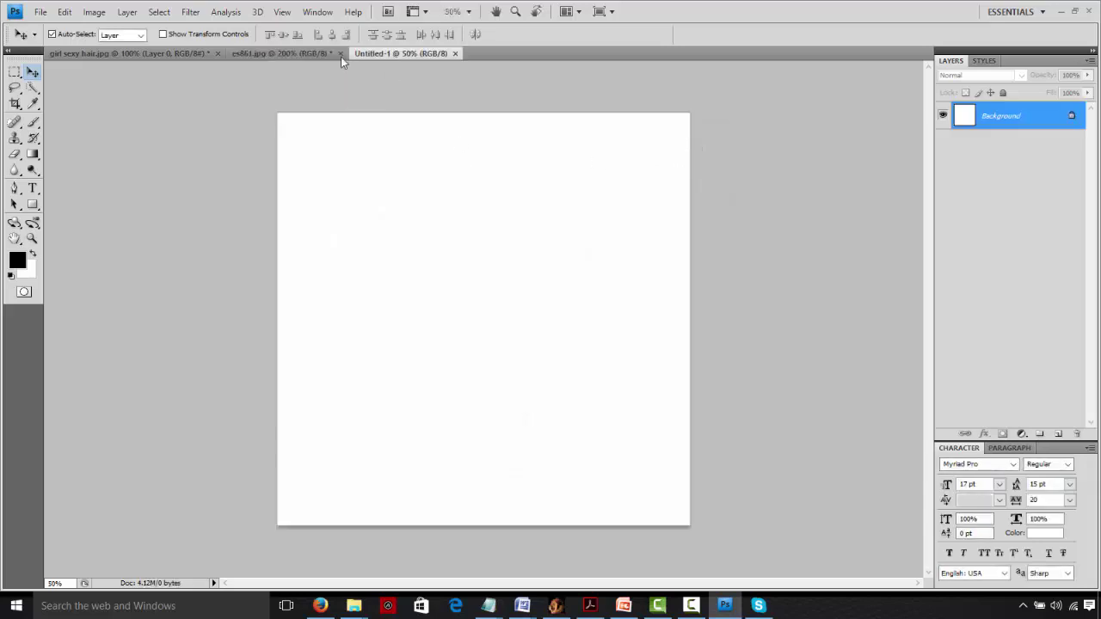
Convert the blank document's locked background into a regular layer with the default name.
double_click(1060, 119)
click(664, 192)
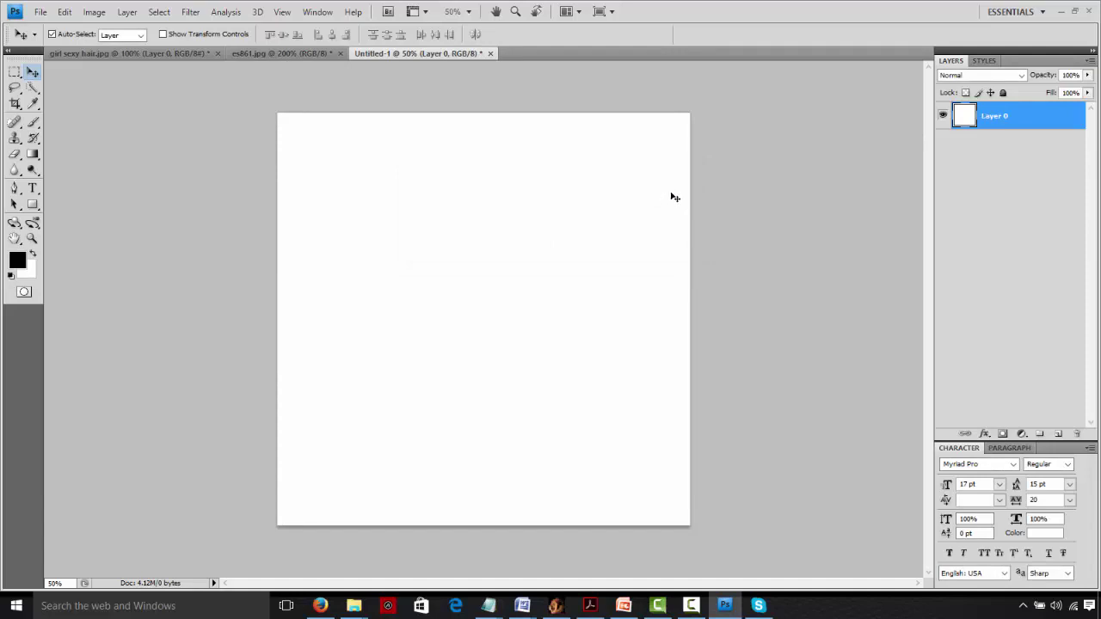
Examine the shampoo bottle image and the hair-oil photo in the other open documents.
click(281, 55)
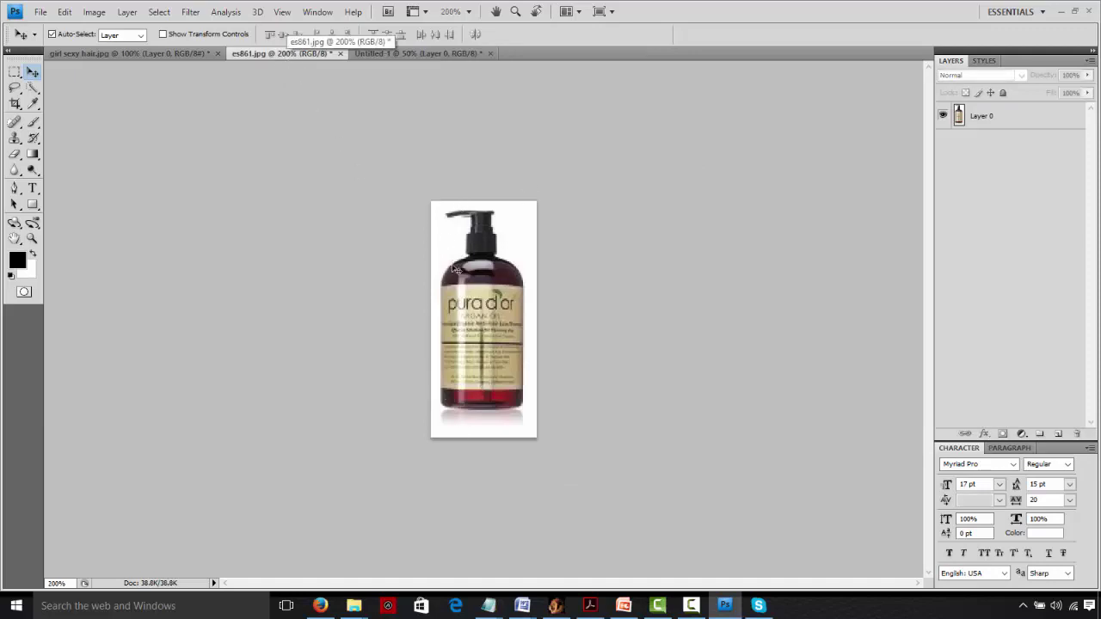
click(123, 54)
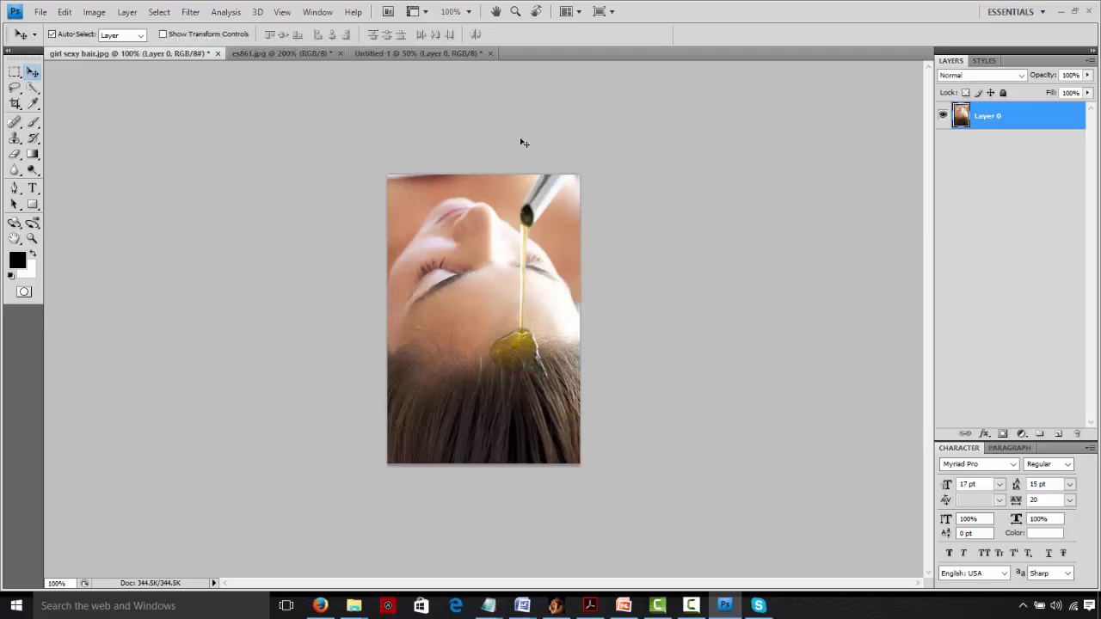
click(261, 56)
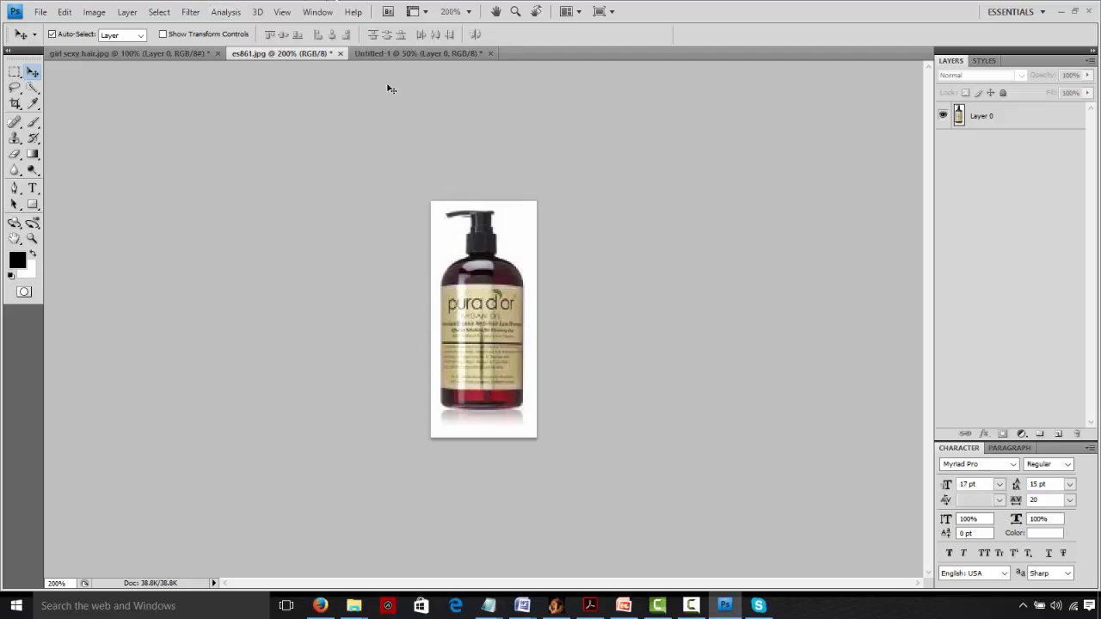
click(400, 57)
click(283, 55)
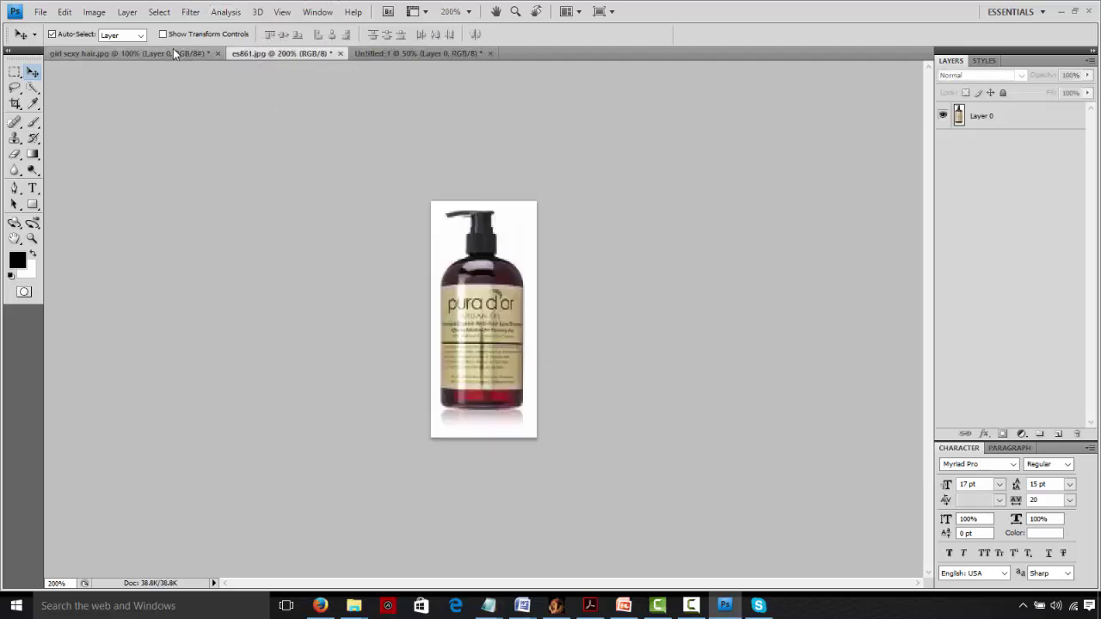
click(173, 52)
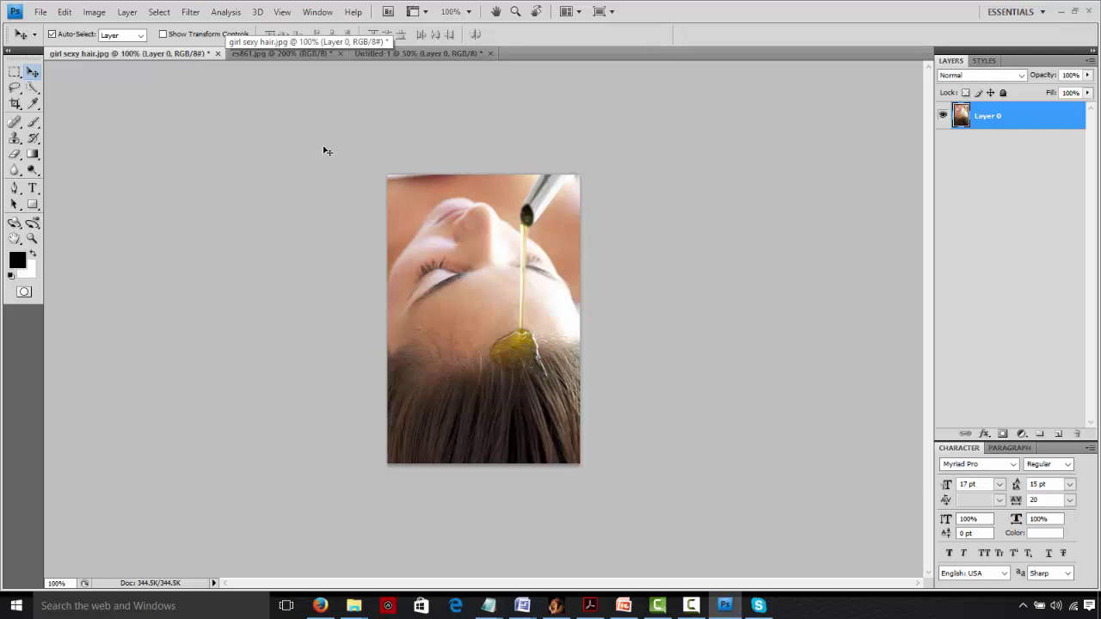
Remove the white background and the reflection beneath the bottle in es861.jpg with the Magic Wand, and clear the selection.
click(320, 56)
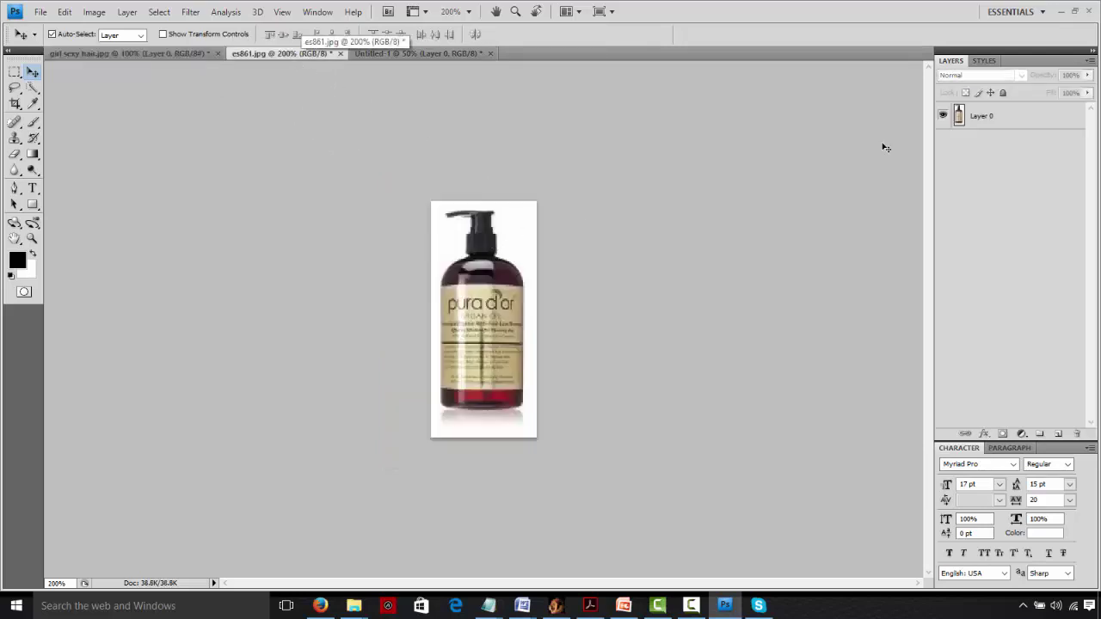
click(33, 88)
click(82, 100)
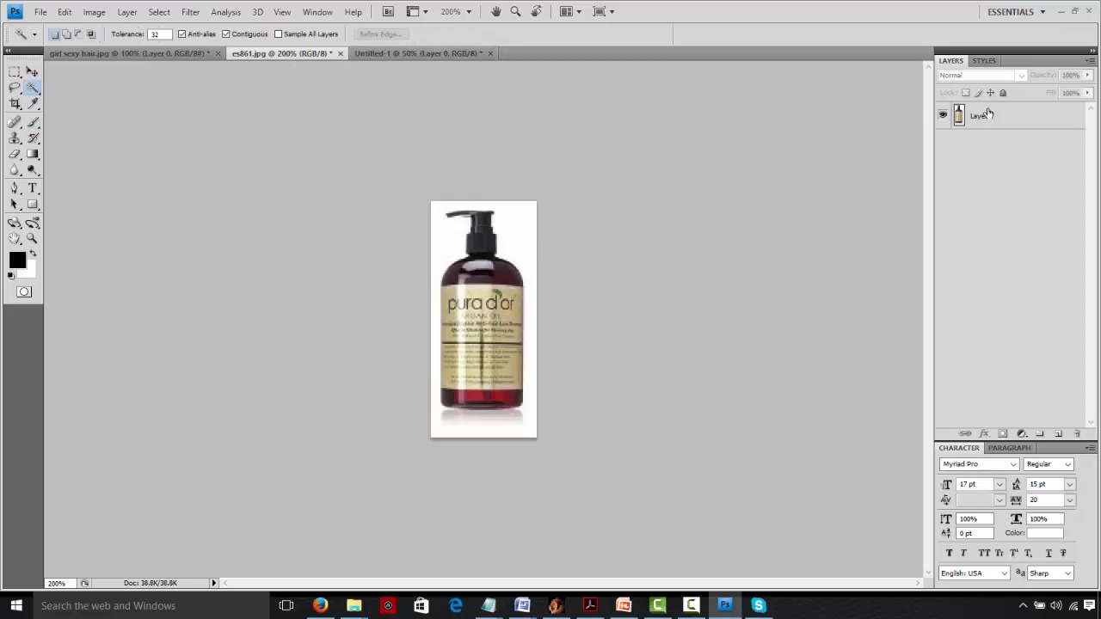
click(516, 232)
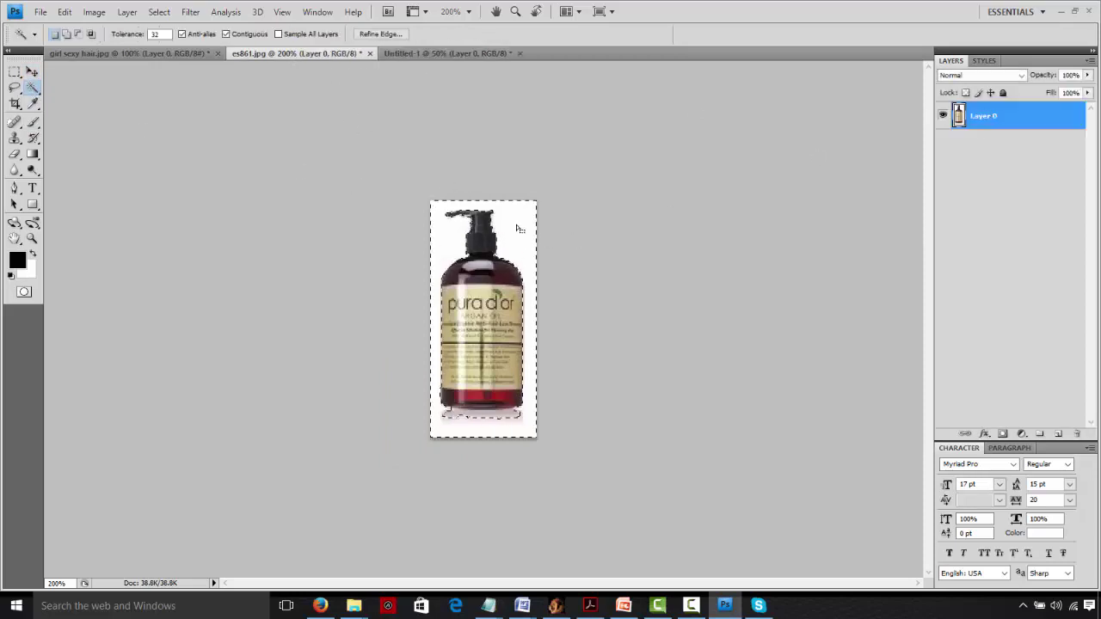
key(Delete)
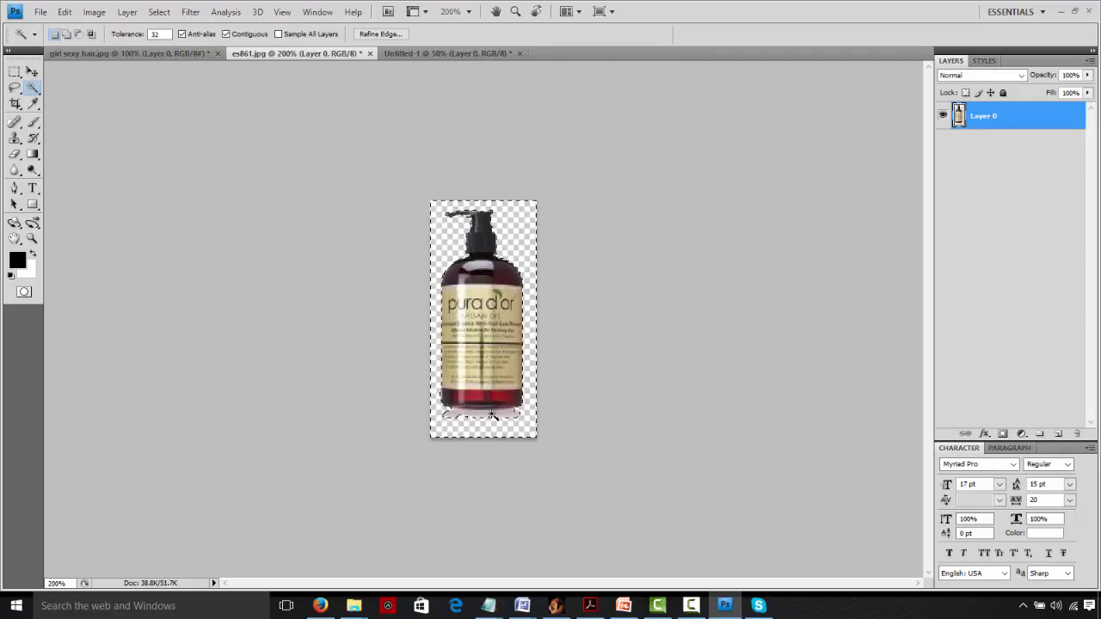
click(477, 420)
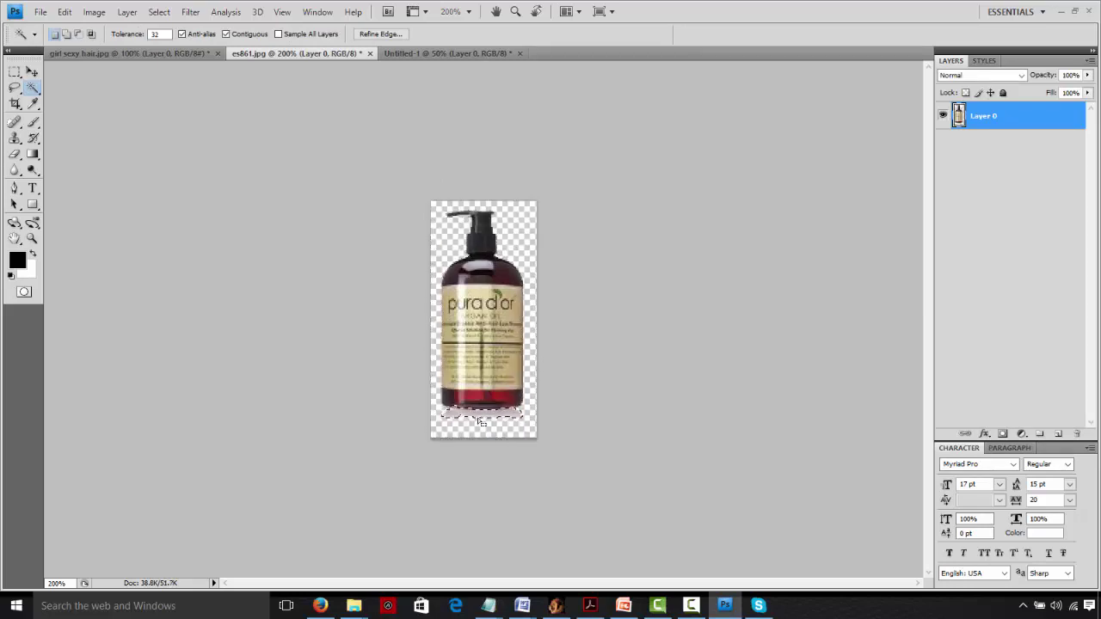
key(Delete)
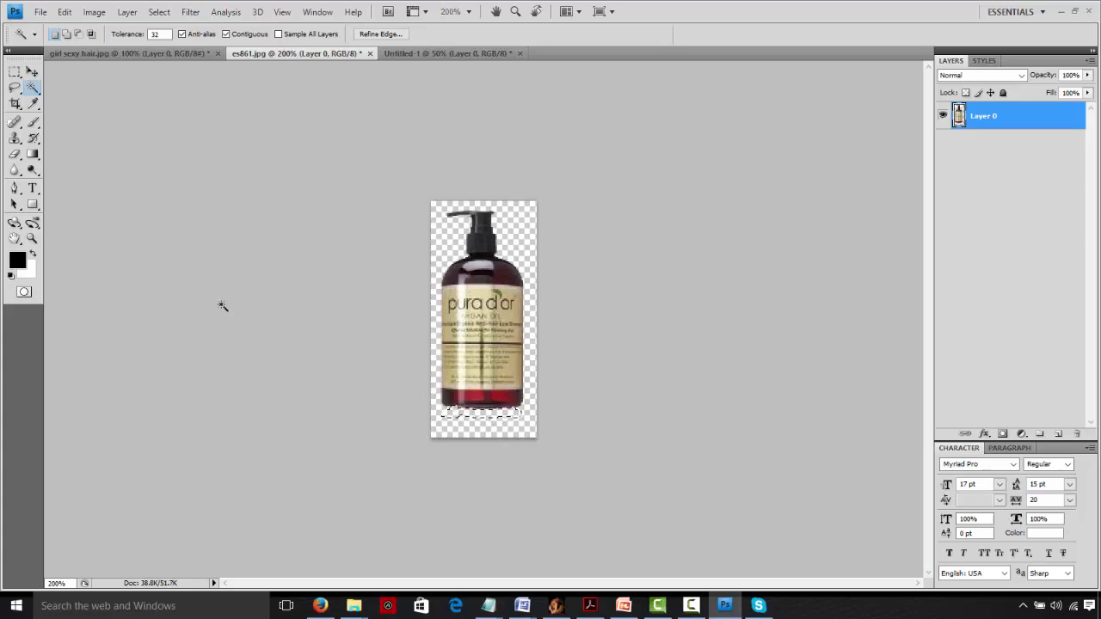
click(33, 73)
key(ctrl+d)
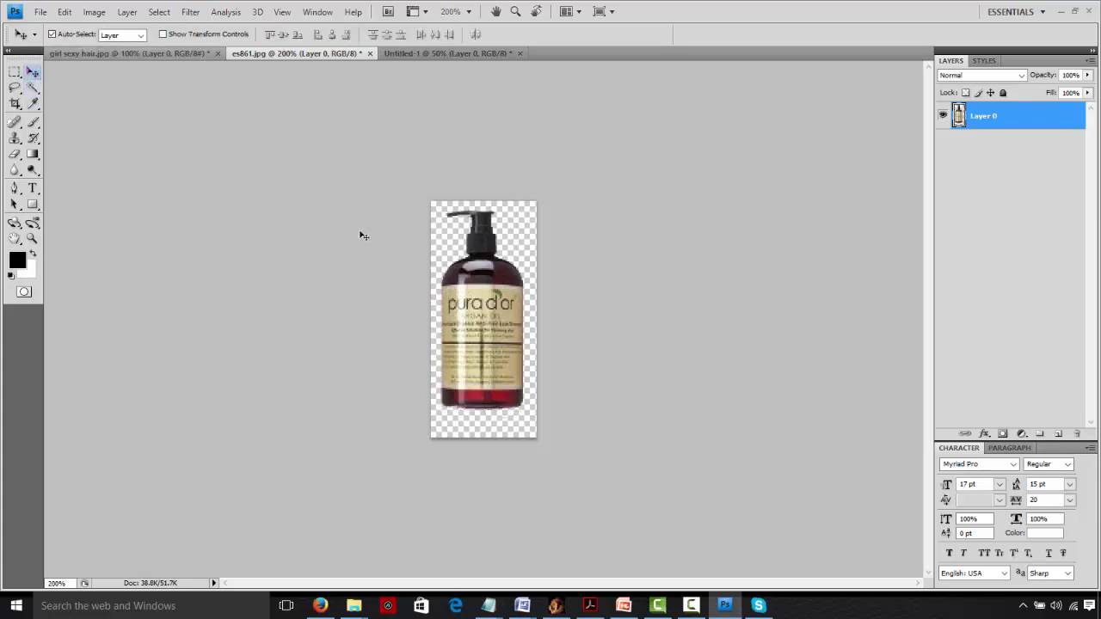
Copy the cut-out bottle into the lower-left corner of the hair-oil photo and close es861.jpg without saving.
click(427, 52)
click(310, 54)
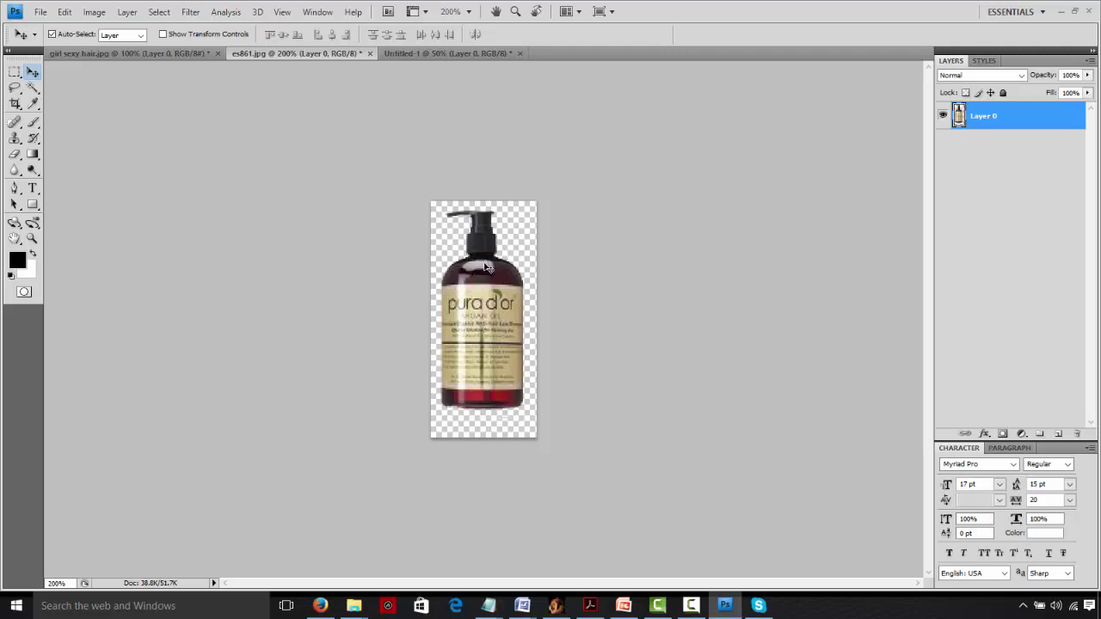
click(164, 53)
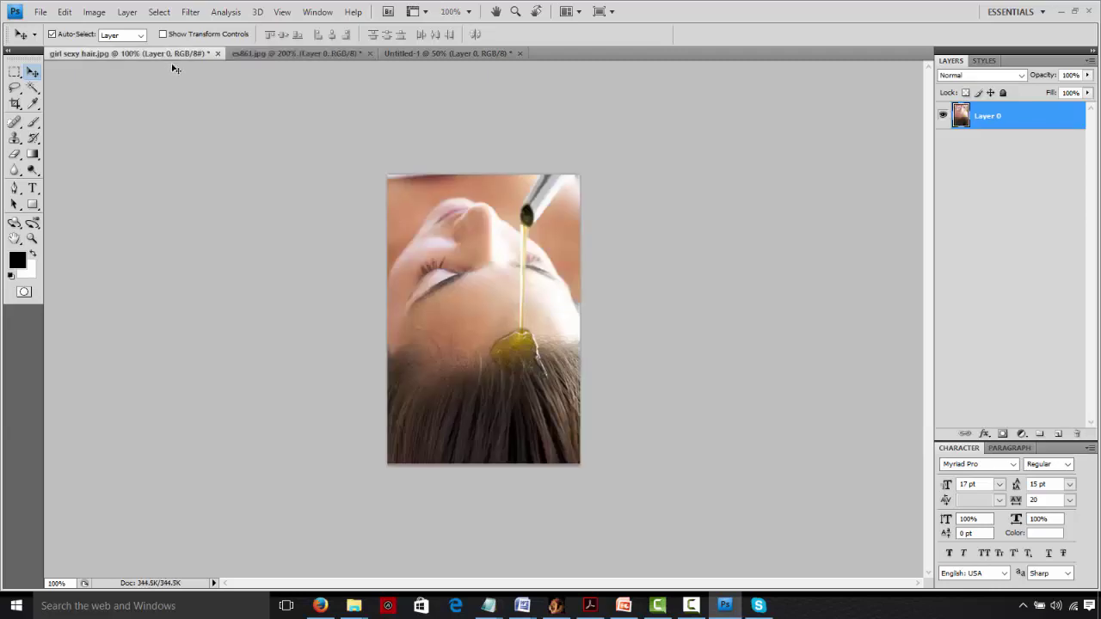
click(305, 52)
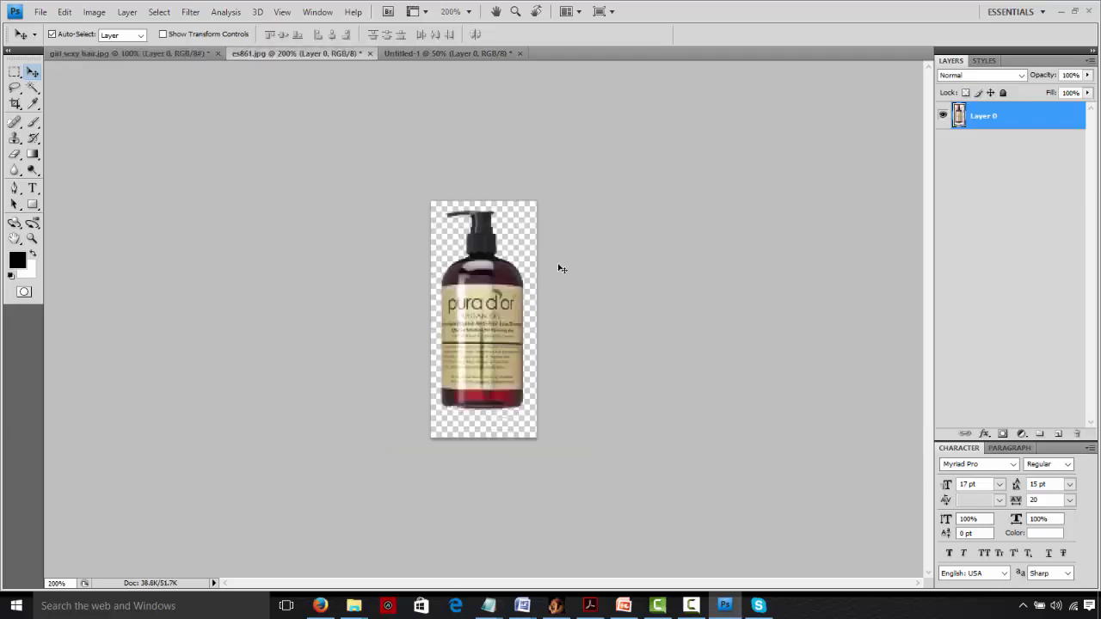
drag(336, 54, 526, 131)
drag(466, 197, 423, 353)
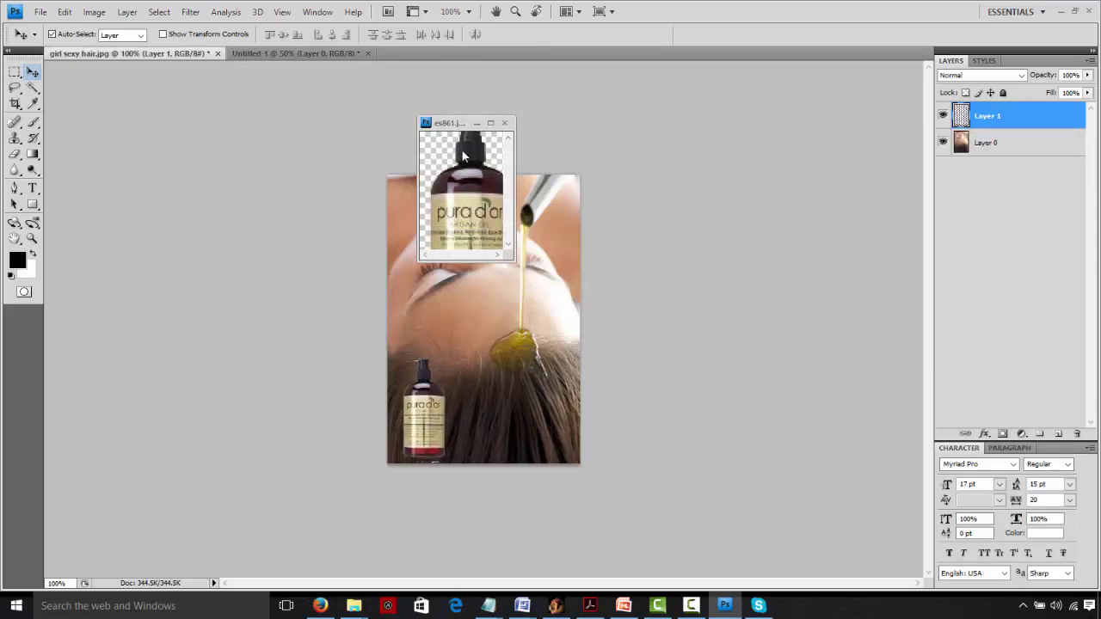
click(502, 123)
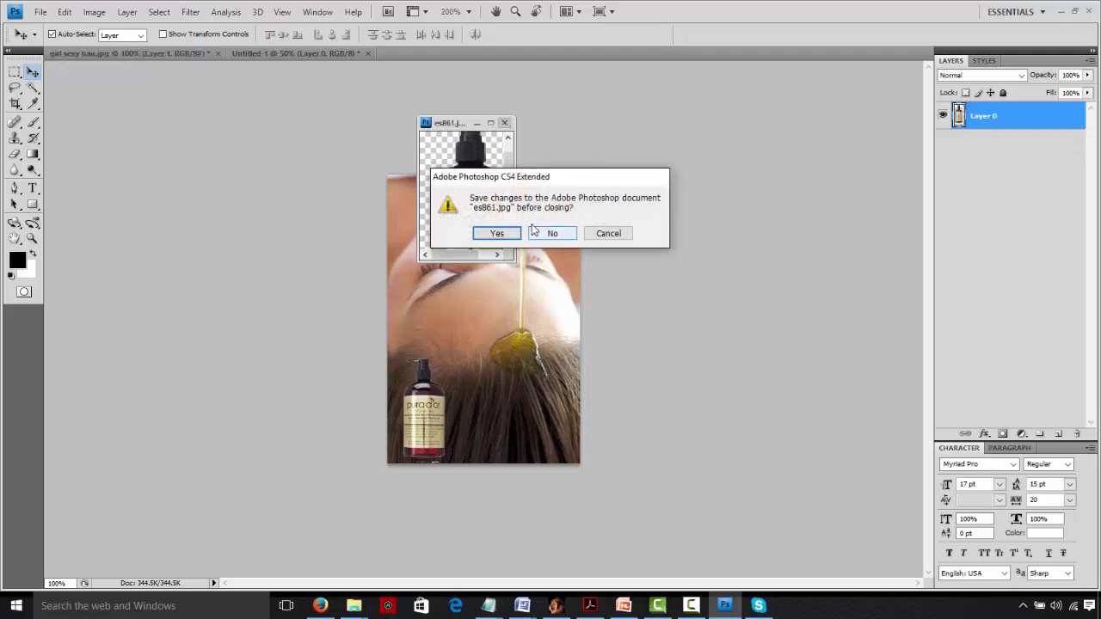
click(541, 233)
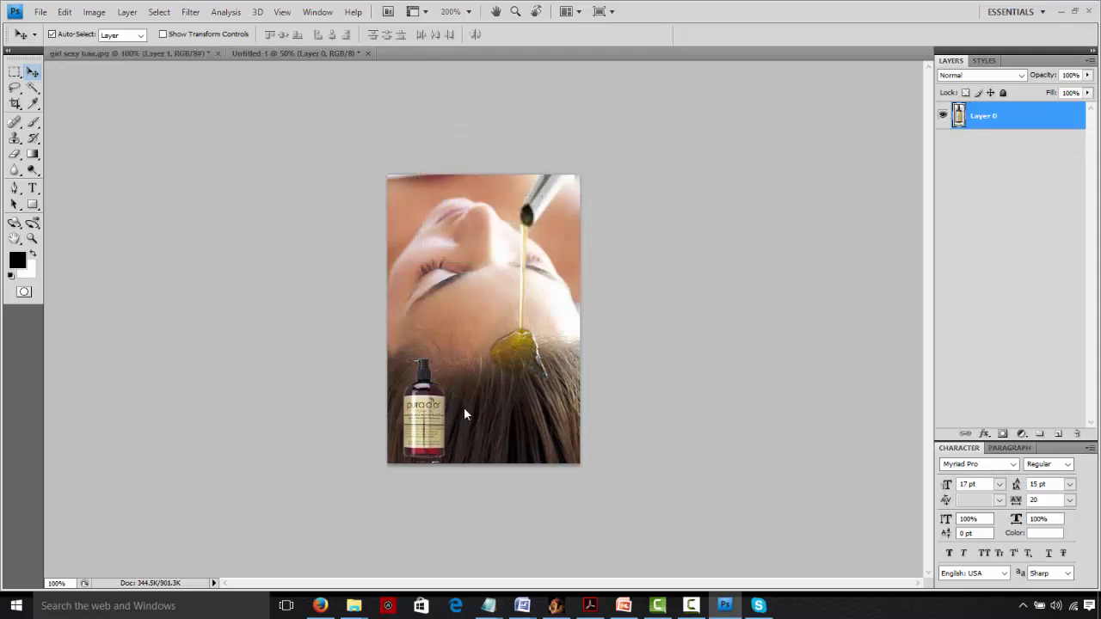
Enlarge the bottle layer proportionally to about 144% with Free Transform.
key(ctrl+t)
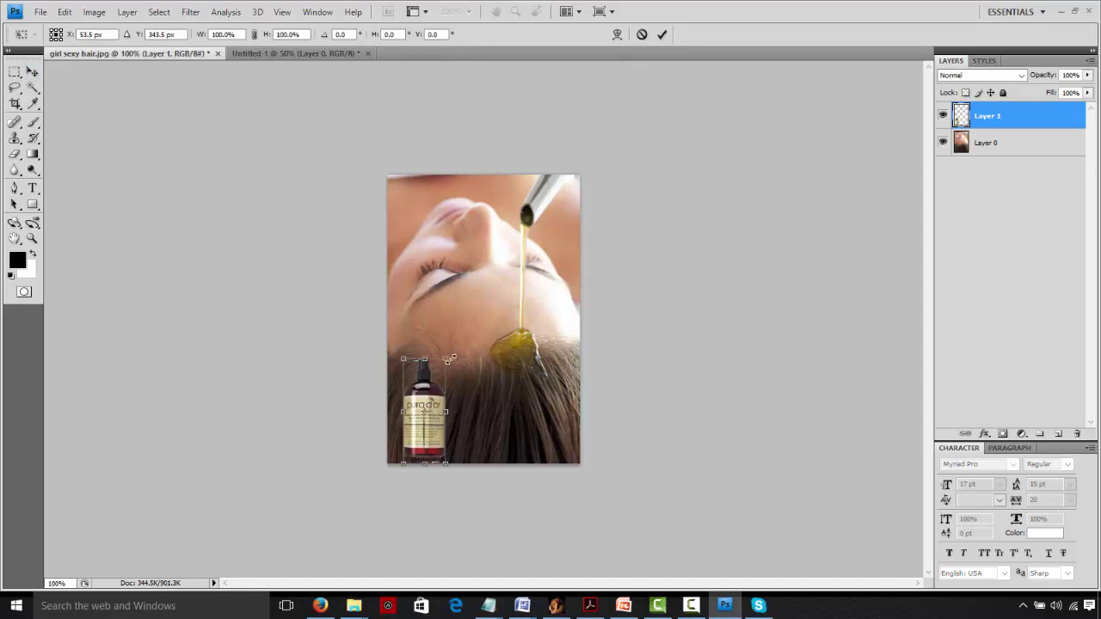
drag(448, 358, 487, 321)
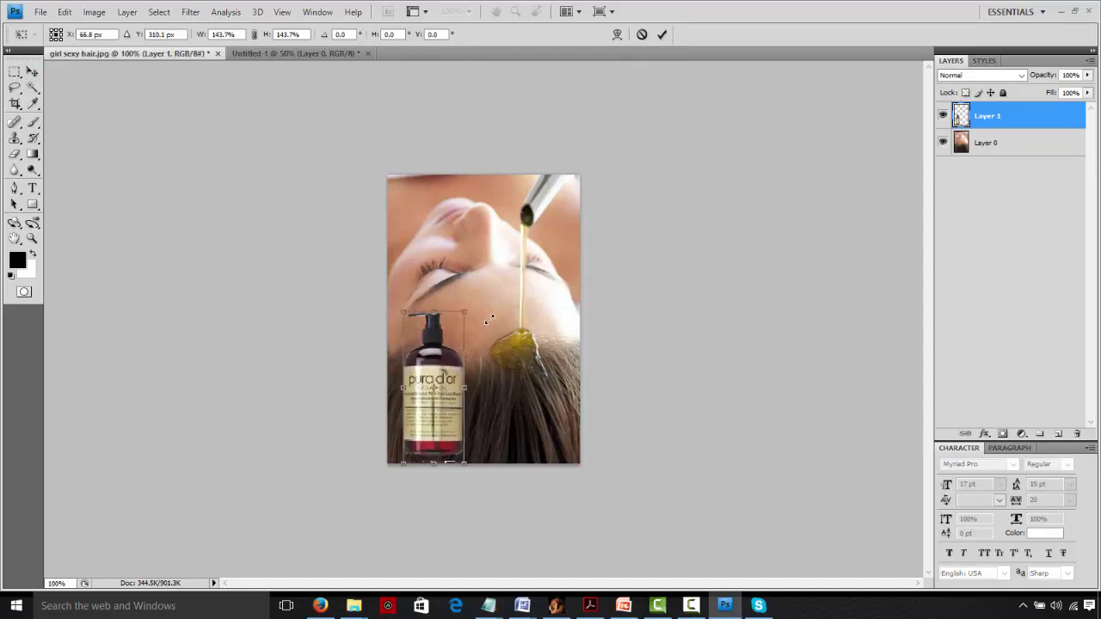
key(Return)
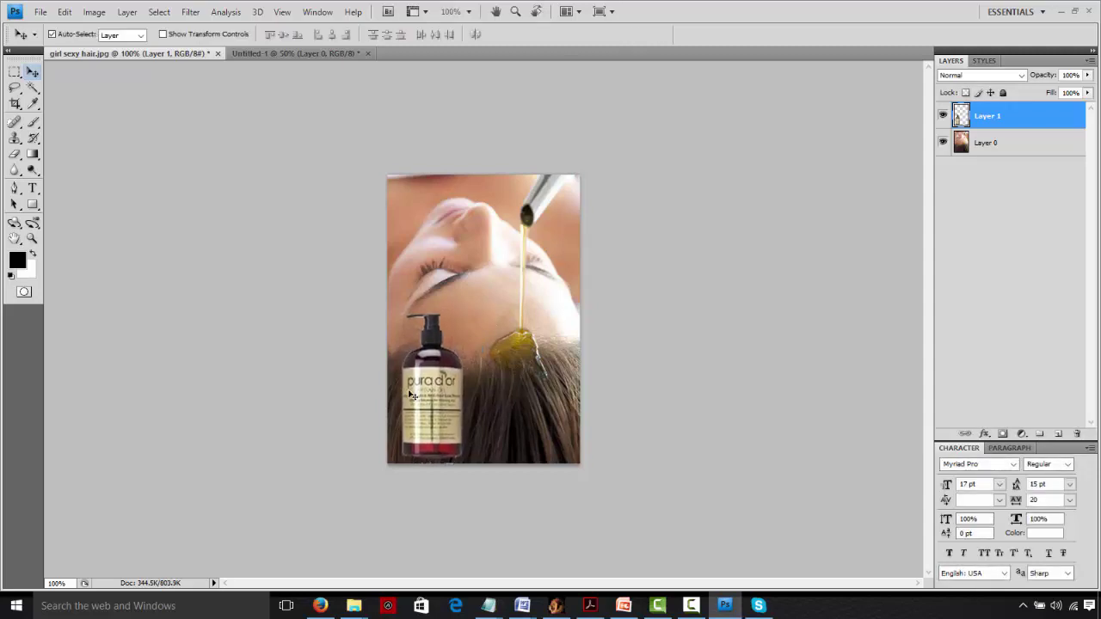
Move the bottle slightly down to the photo's lower edge and nudge it a few pixels to the right.
drag(430, 397, 431, 402)
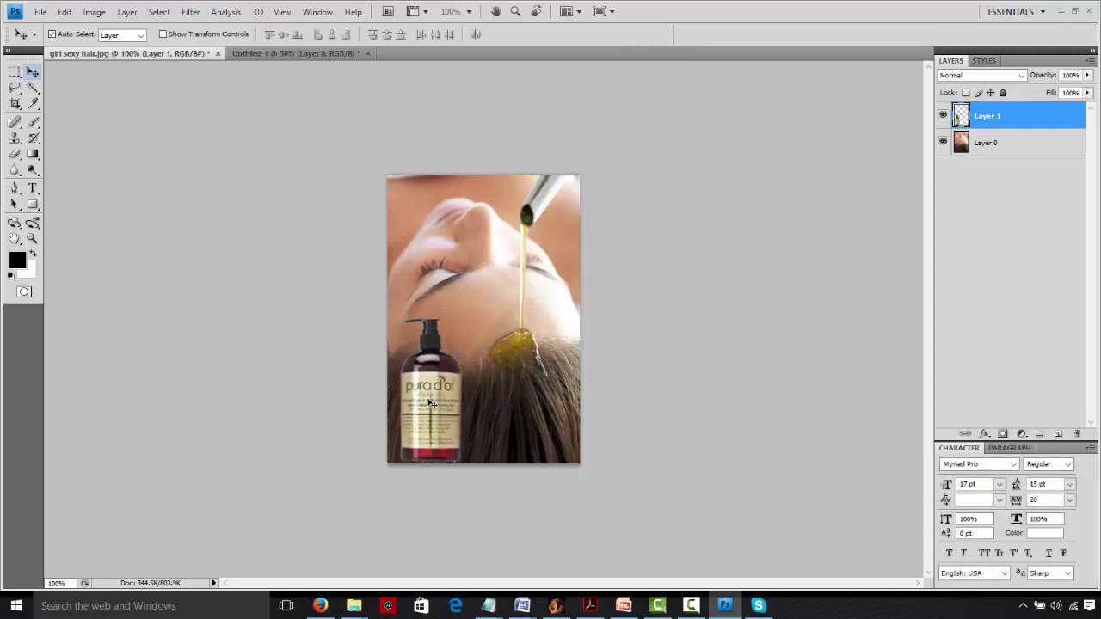
key(Right)
key(Right)
key(Right)
key(Right)
key(Right)
key(Right)
key(Right)
key(Right)
key(Right)
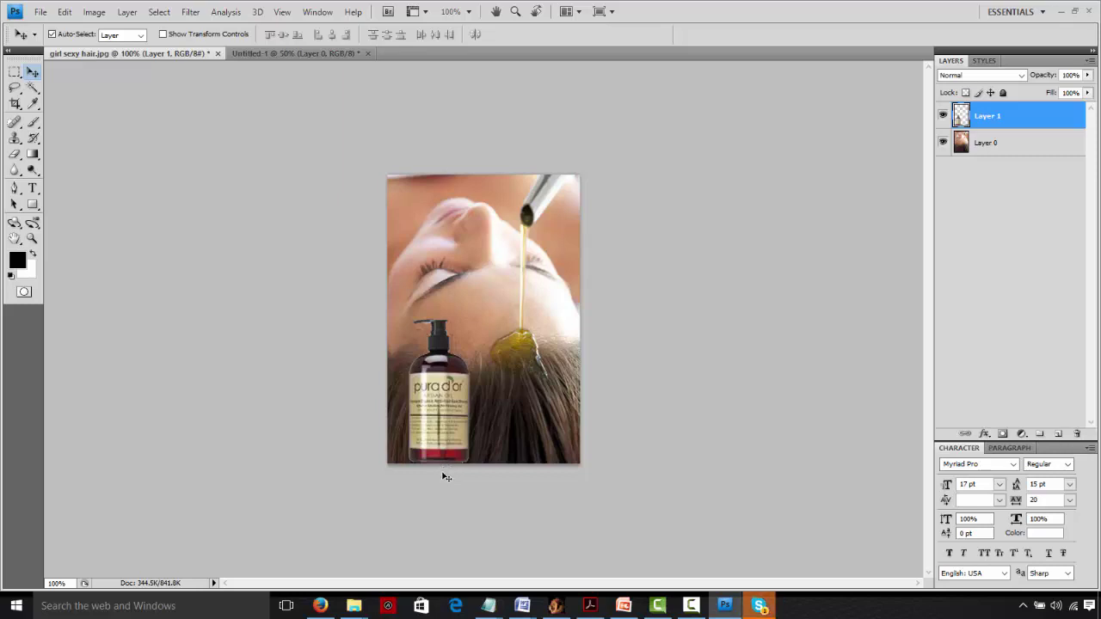
Quit Skype from the taskbar.
right_click(759, 605)
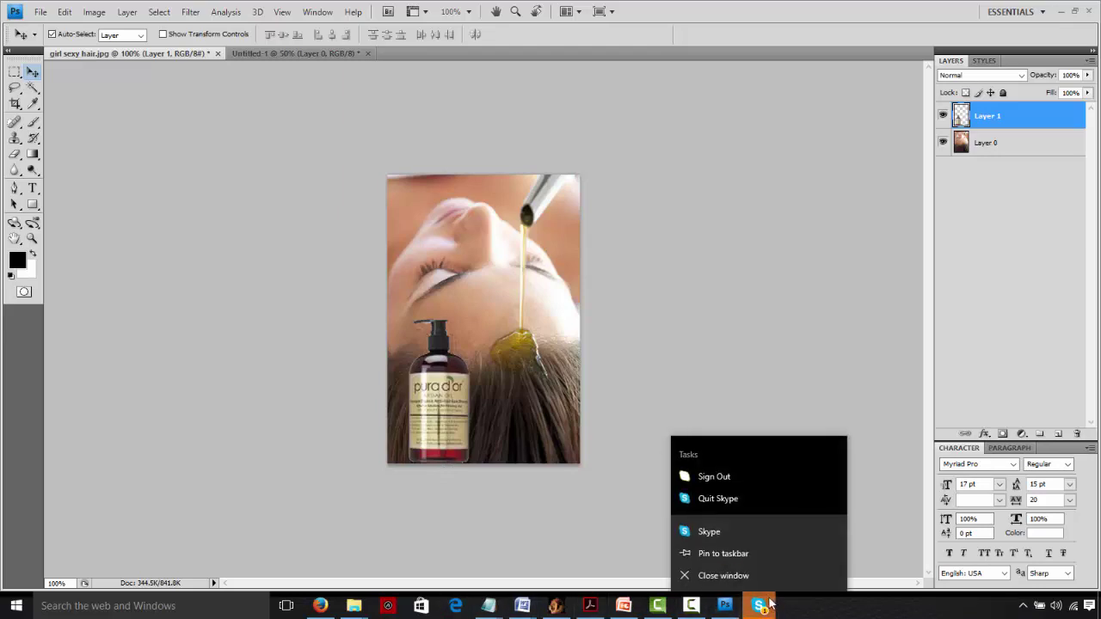
click(737, 500)
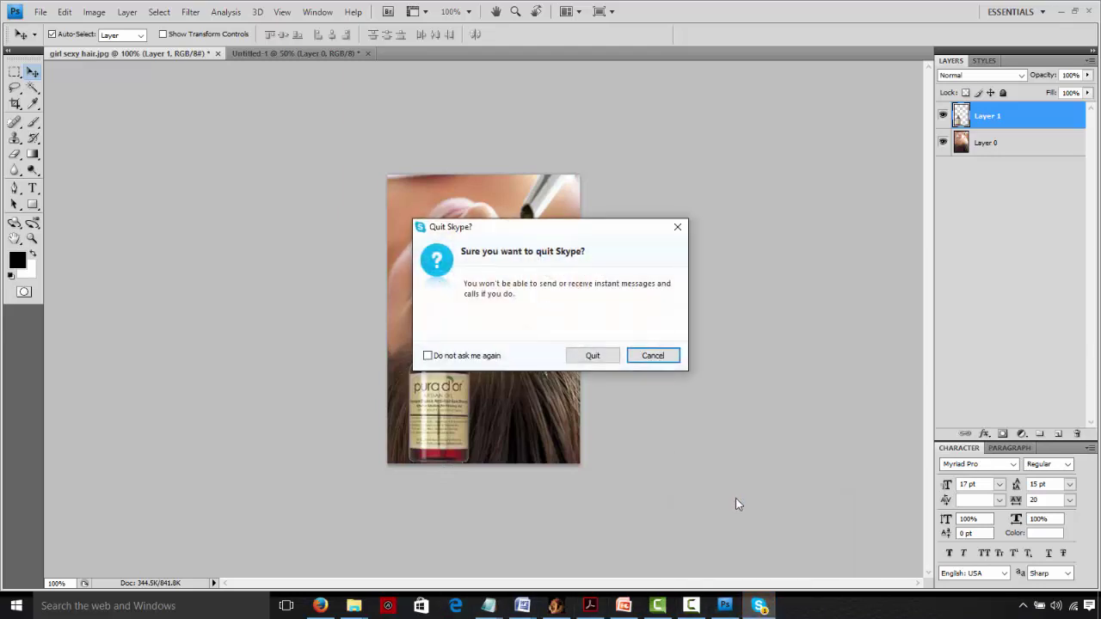
click(591, 355)
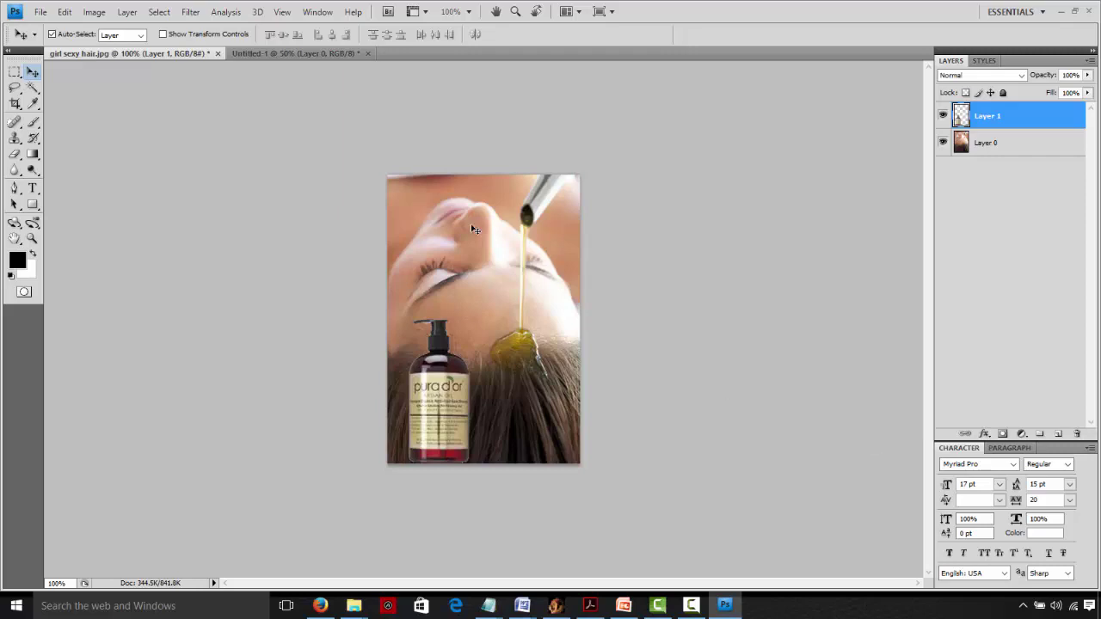
Close the blank Untitled-1 document without saving its changes.
click(284, 55)
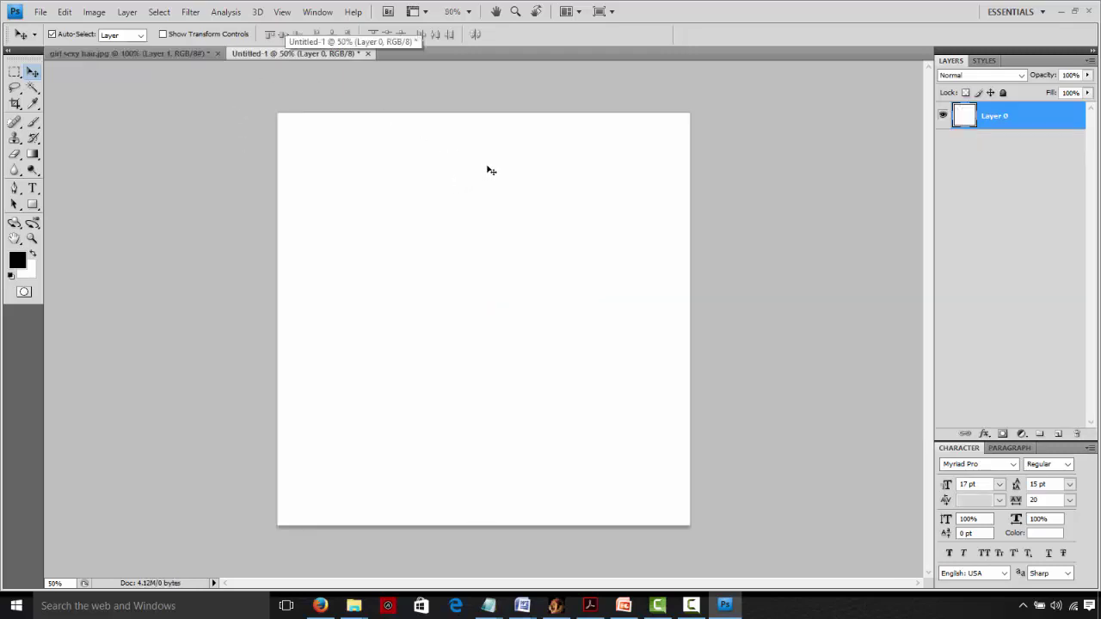
click(368, 53)
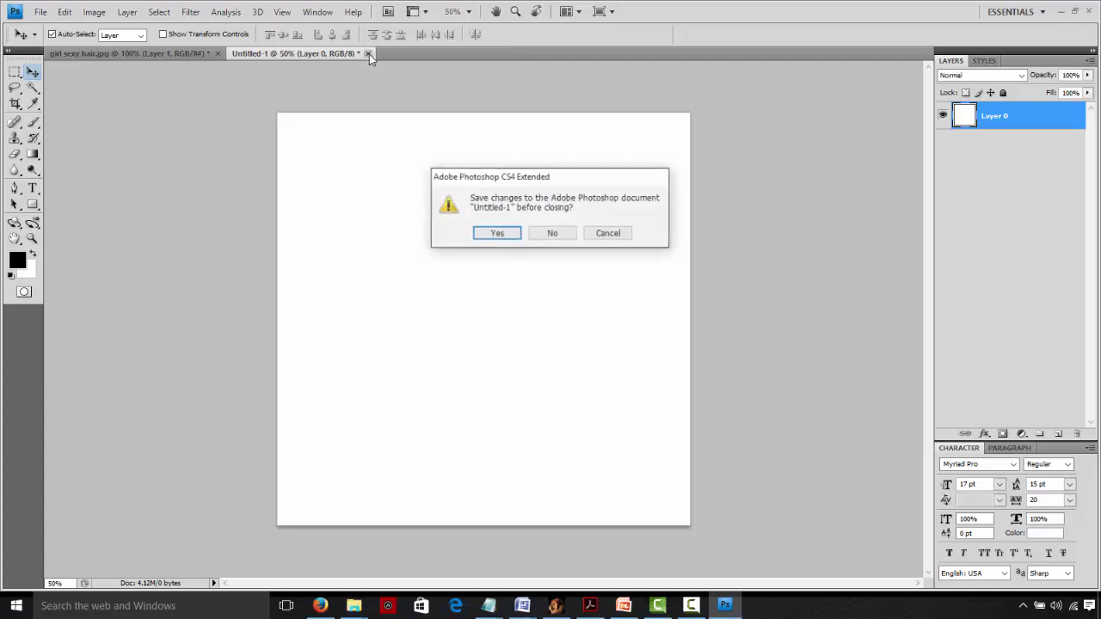
click(552, 235)
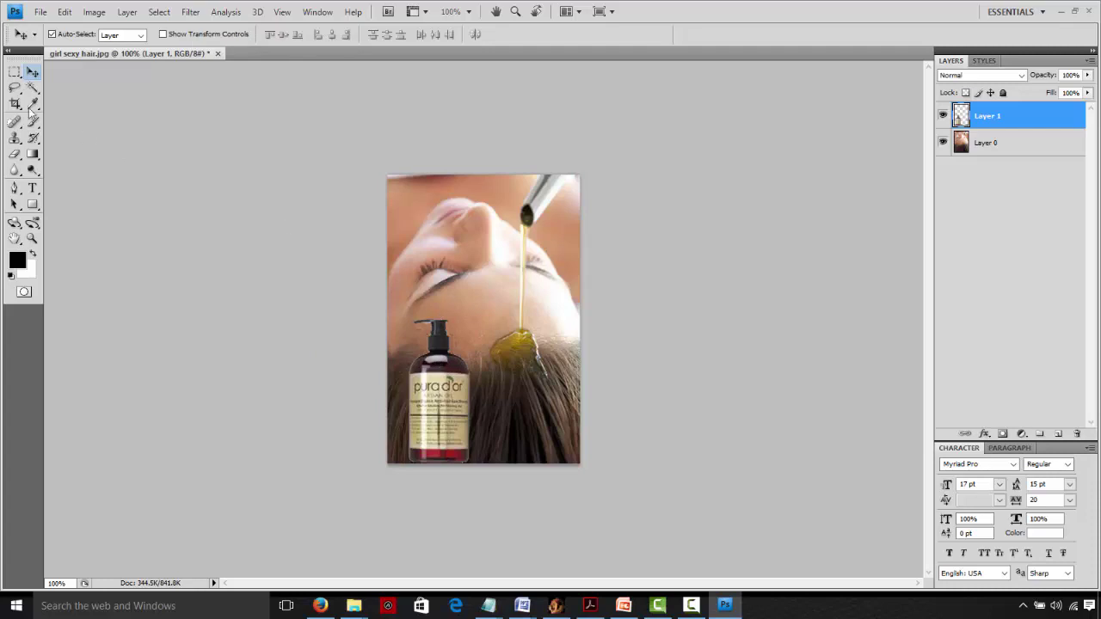
Export the composite with Save for Web & Devices as a JPEG High image named SexyAirOil1 on the Desktop.
click(41, 12)
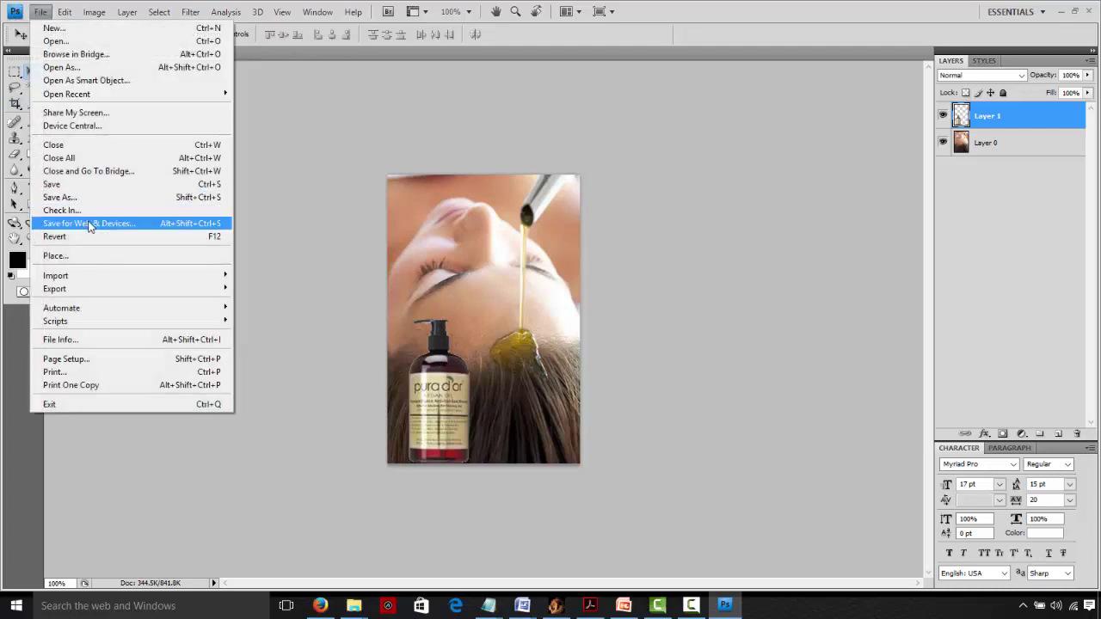
click(89, 224)
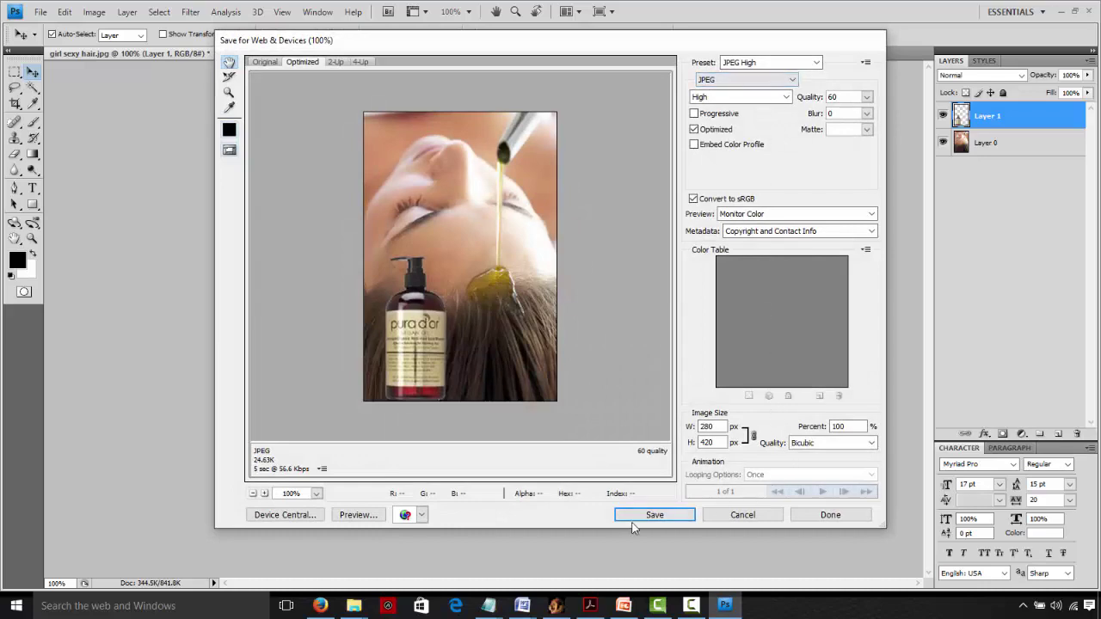
click(669, 518)
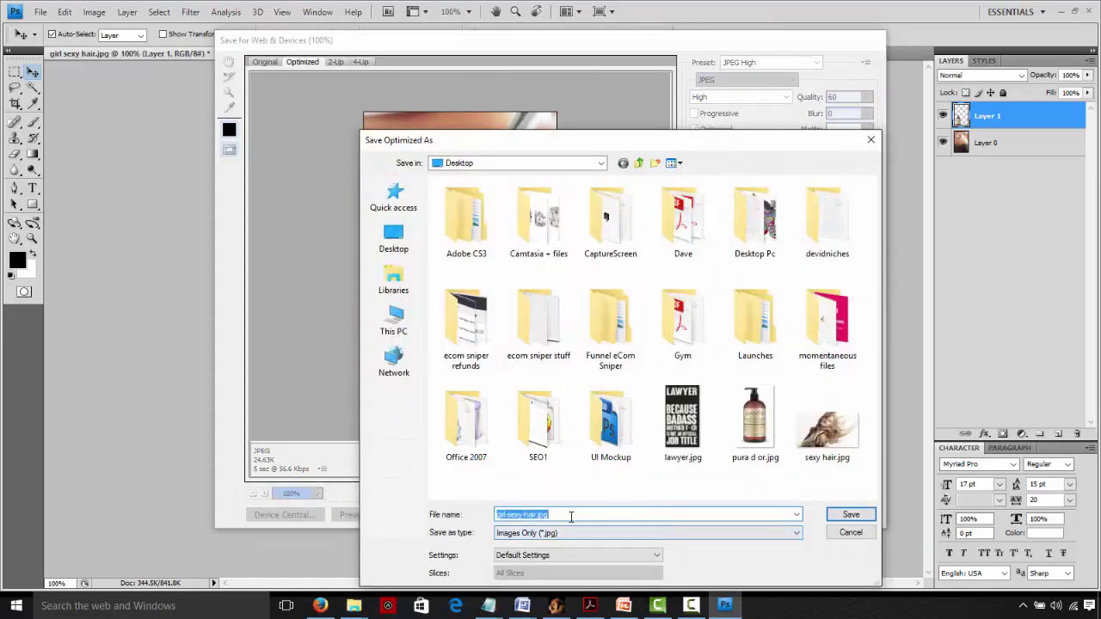
double_click(533, 514)
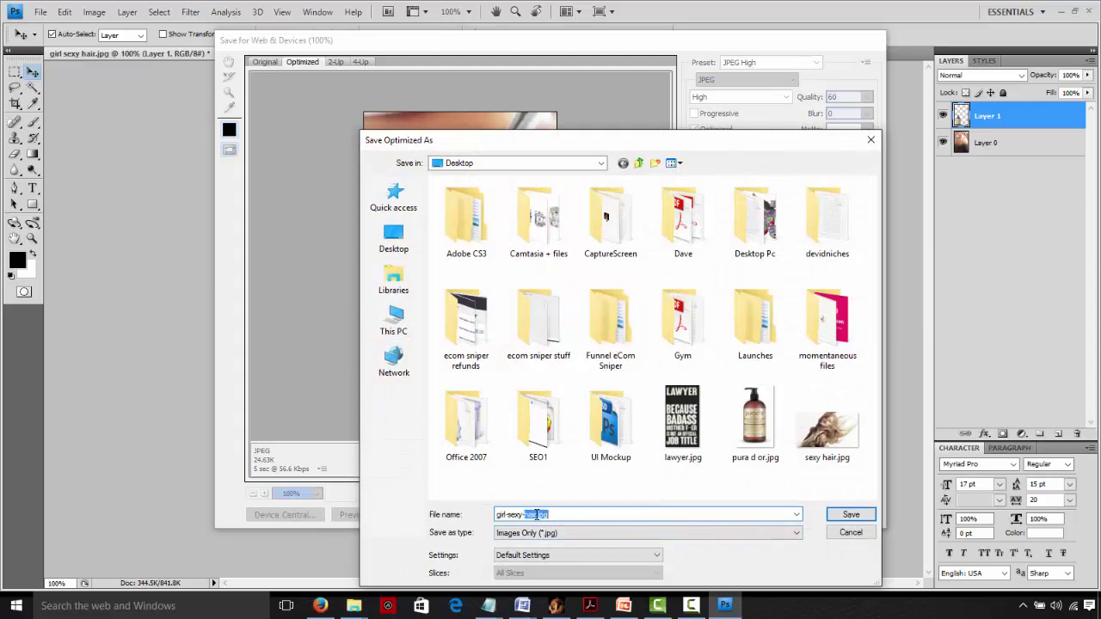
drag(548, 516, 448, 516)
key(BackSpace)
text(S)
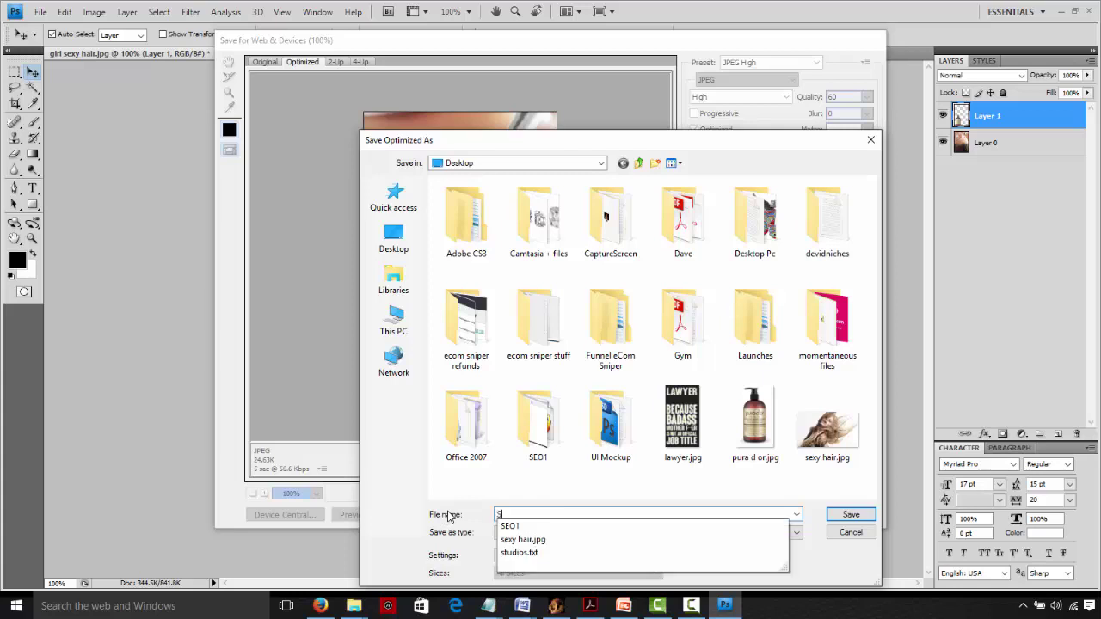
text(exyArOil1)
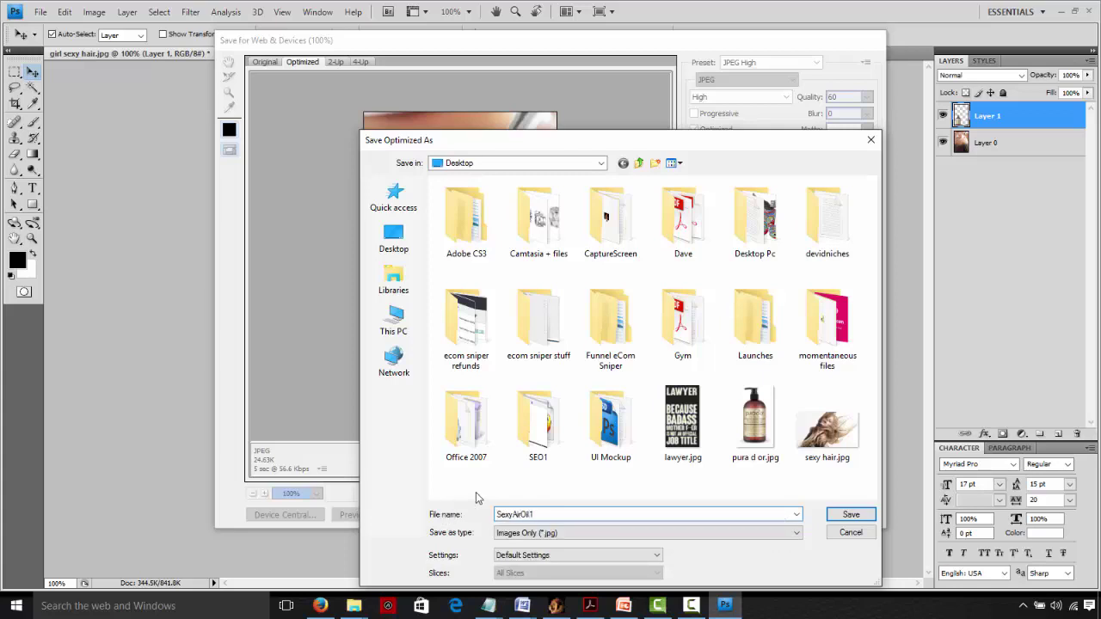
click(855, 515)
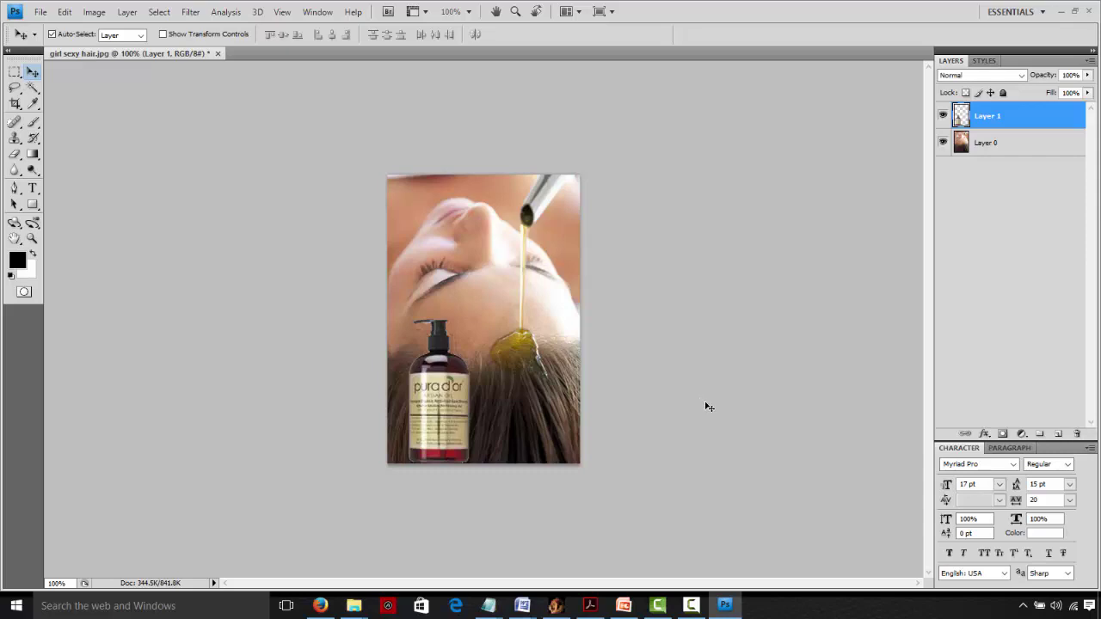
Place the exported SexyAirOil1.jpg beside sexy hair.jpg on the desktop and view it in Photos.
click(1061, 11)
click(1032, 12)
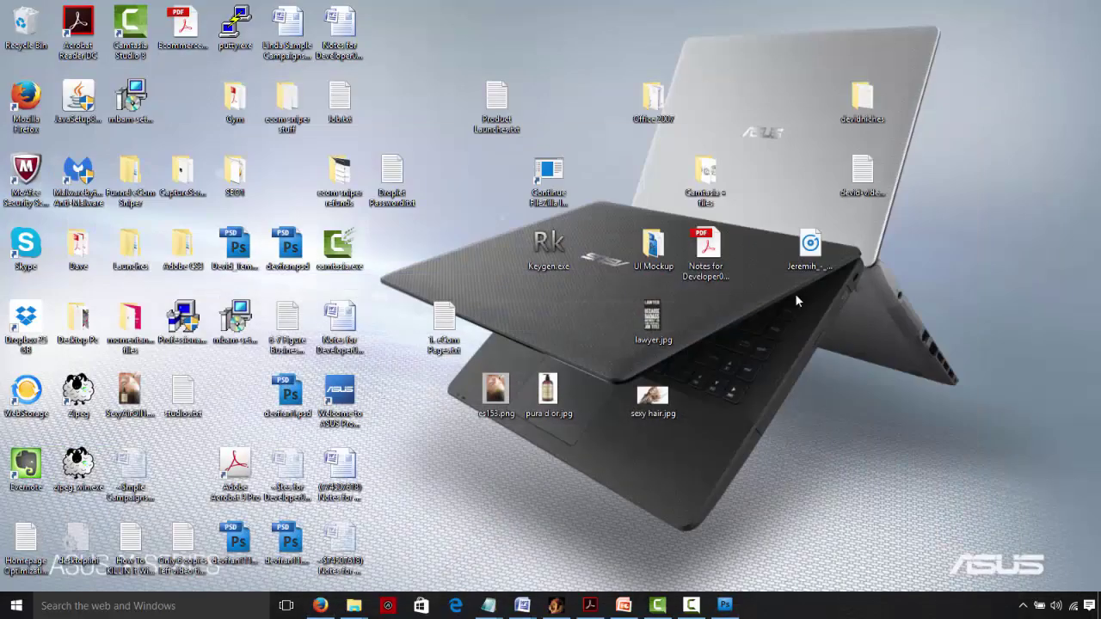
drag(131, 389, 812, 408)
double_click(813, 412)
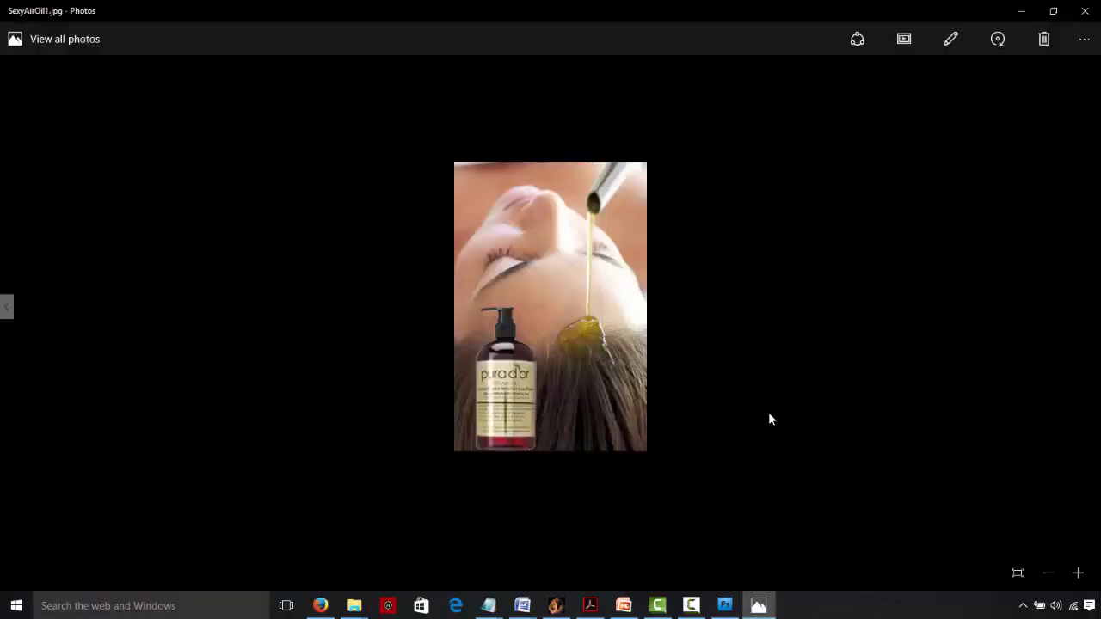
click(723, 608)
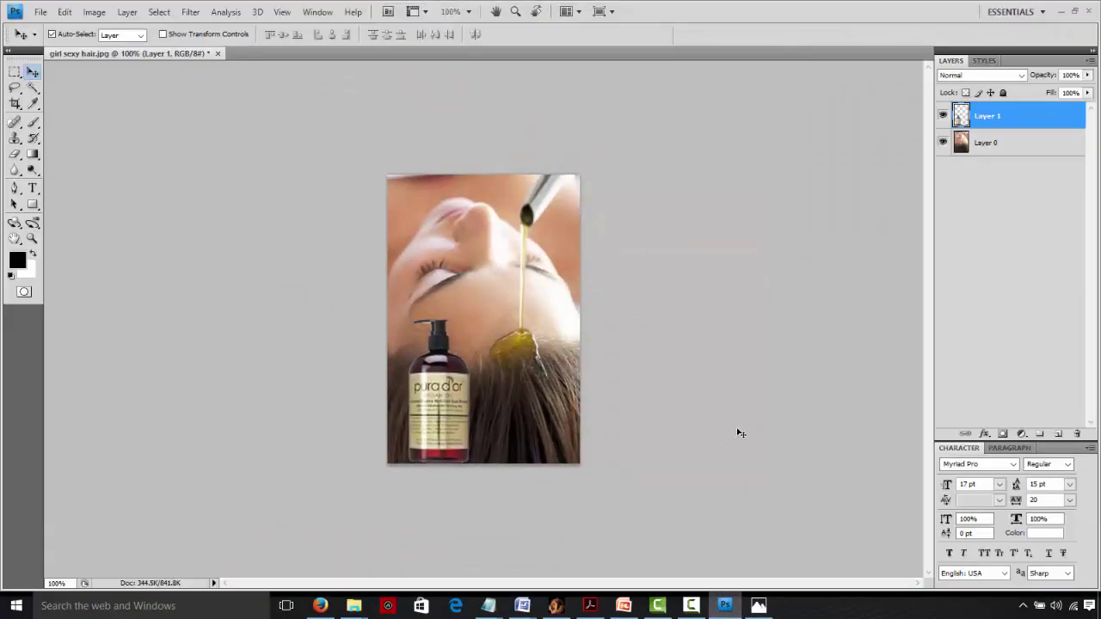
click(759, 606)
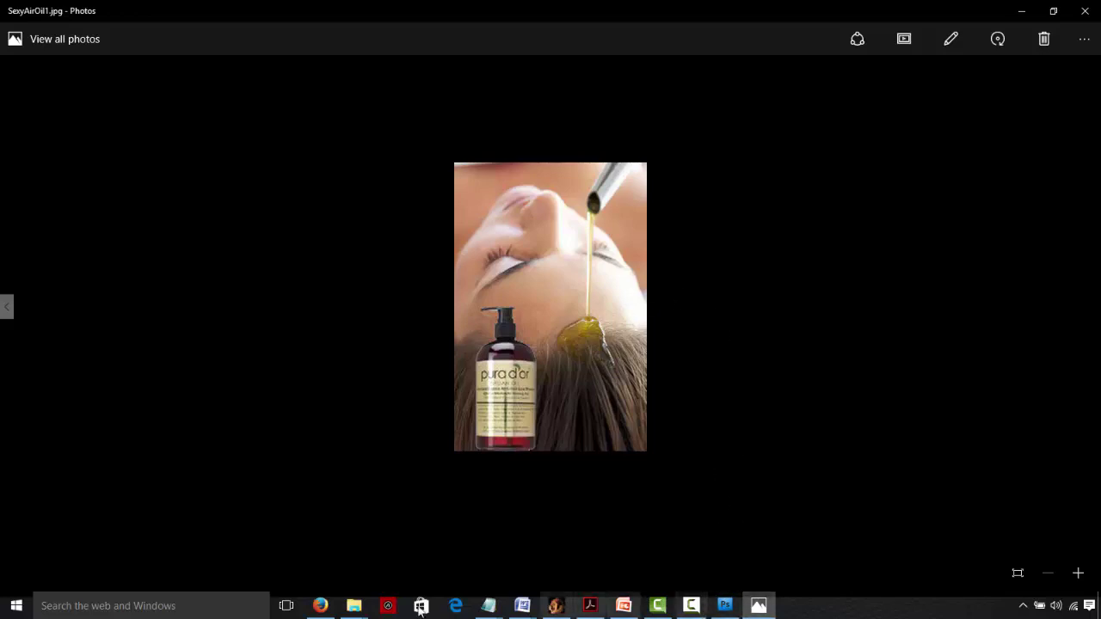
Switch to the Super sexy hair Facebook page in Firefox and start a new status post.
click(322, 606)
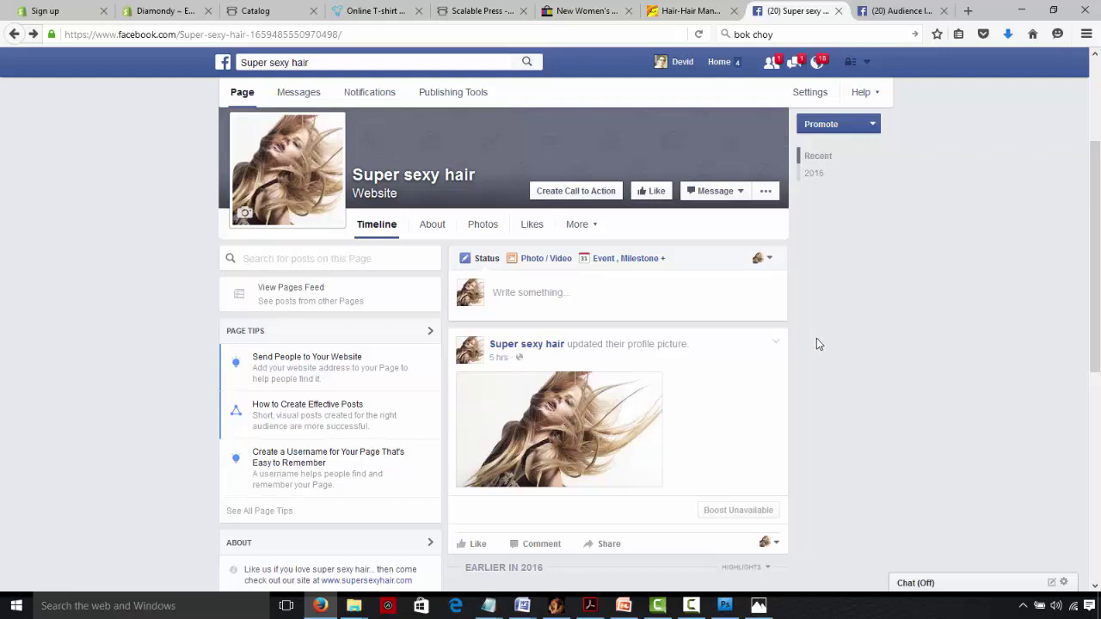
click(850, 122)
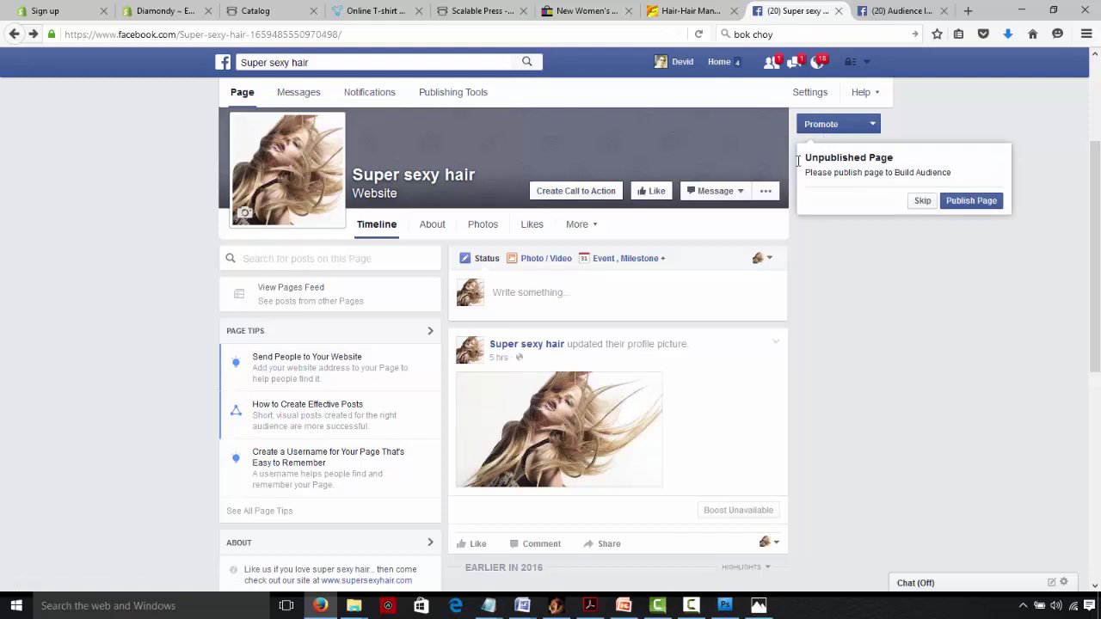
scroll(1097, 169, up, 2)
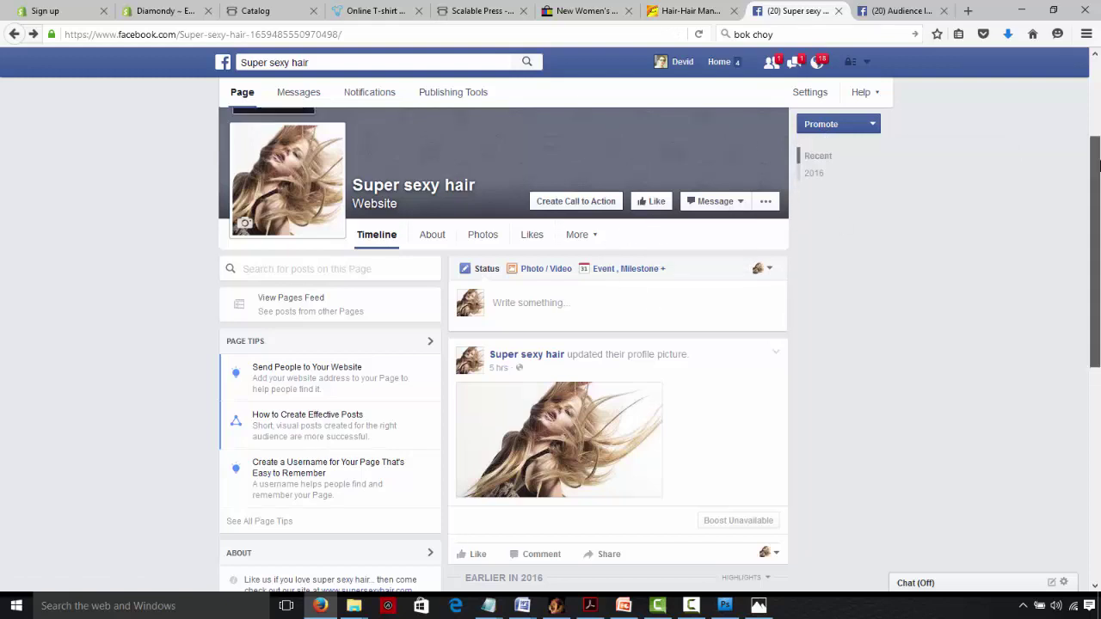
scroll(1097, 170, down, 3)
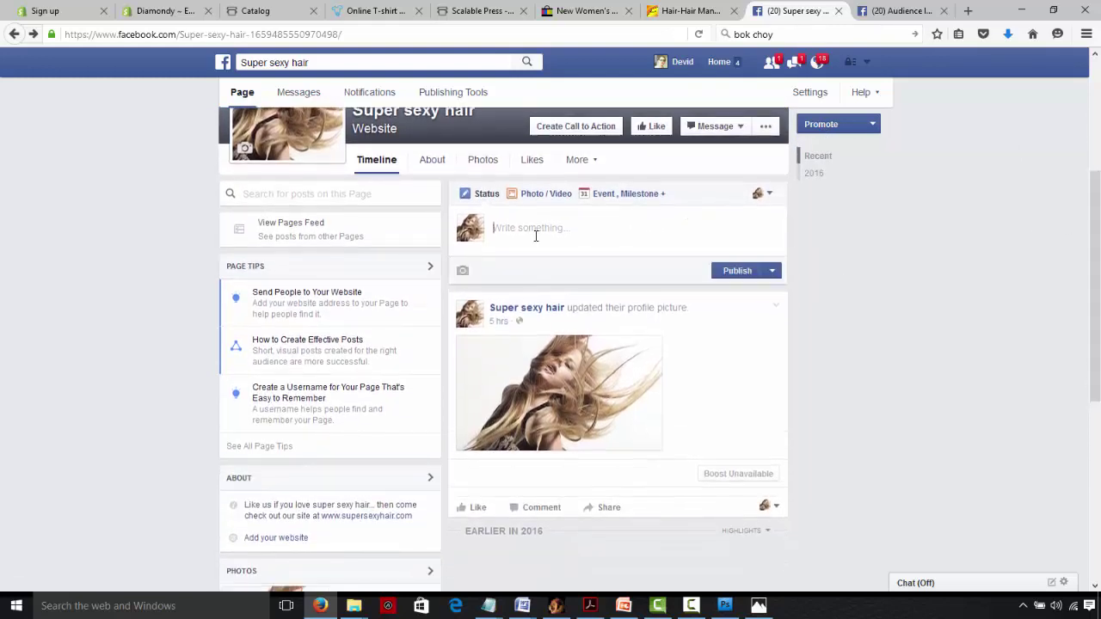
scroll(1083, 220, up, 1)
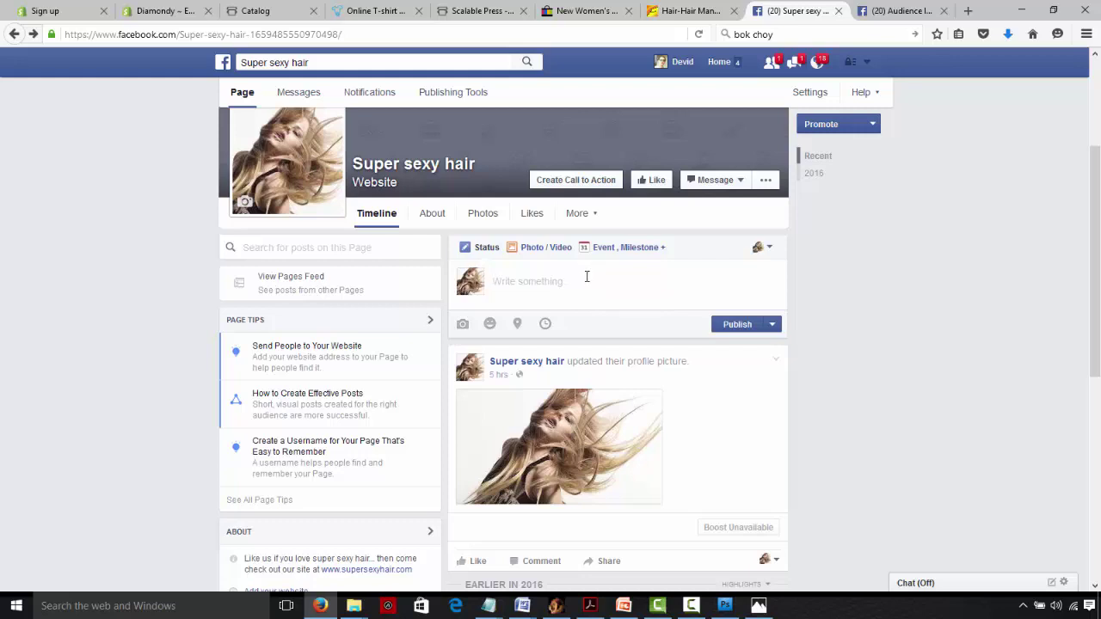
Write "Thin, weak hair and falling out a lot? Grab this amazing Pura dor argan oil now!" in the post, followed by a blank line.
text(Thin, weak hair and falling out a lot? G)
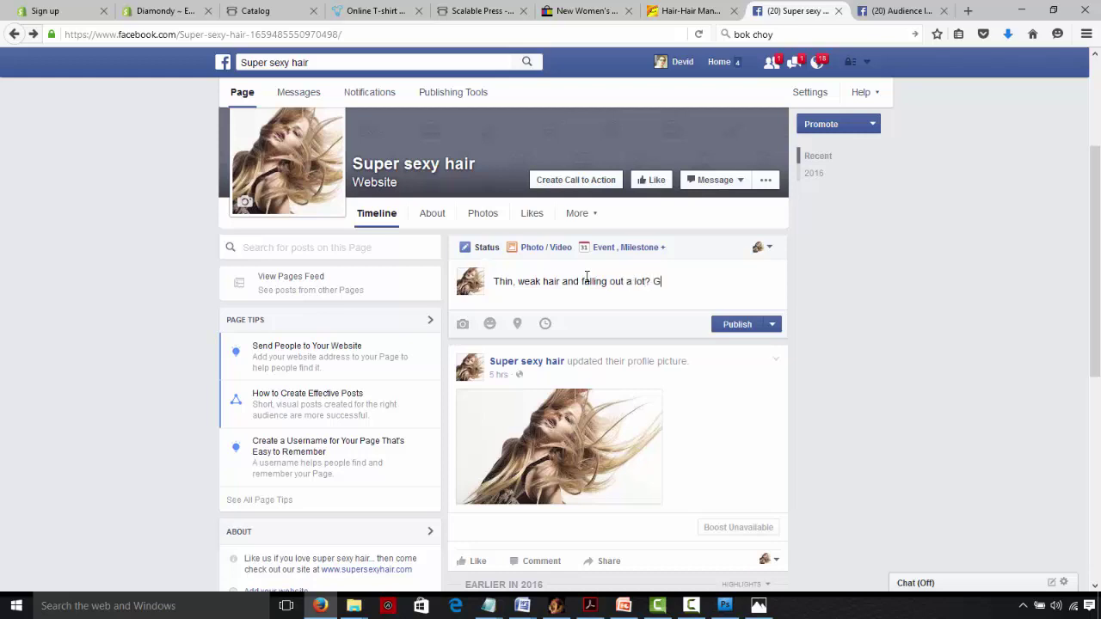
text(rab this amazing Pura dor )
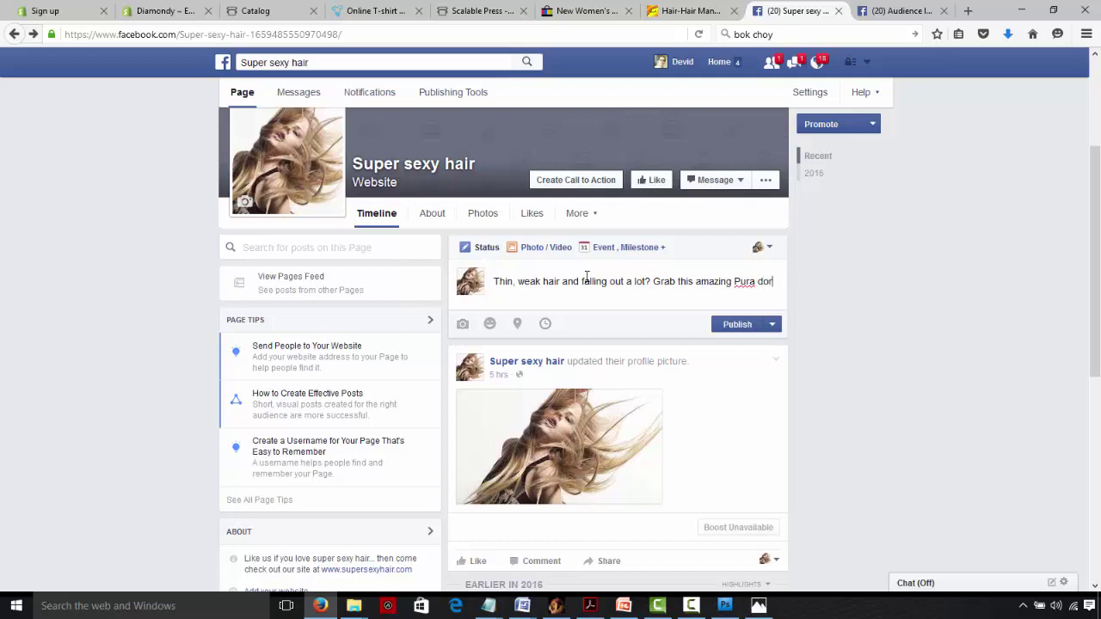
text(arga)
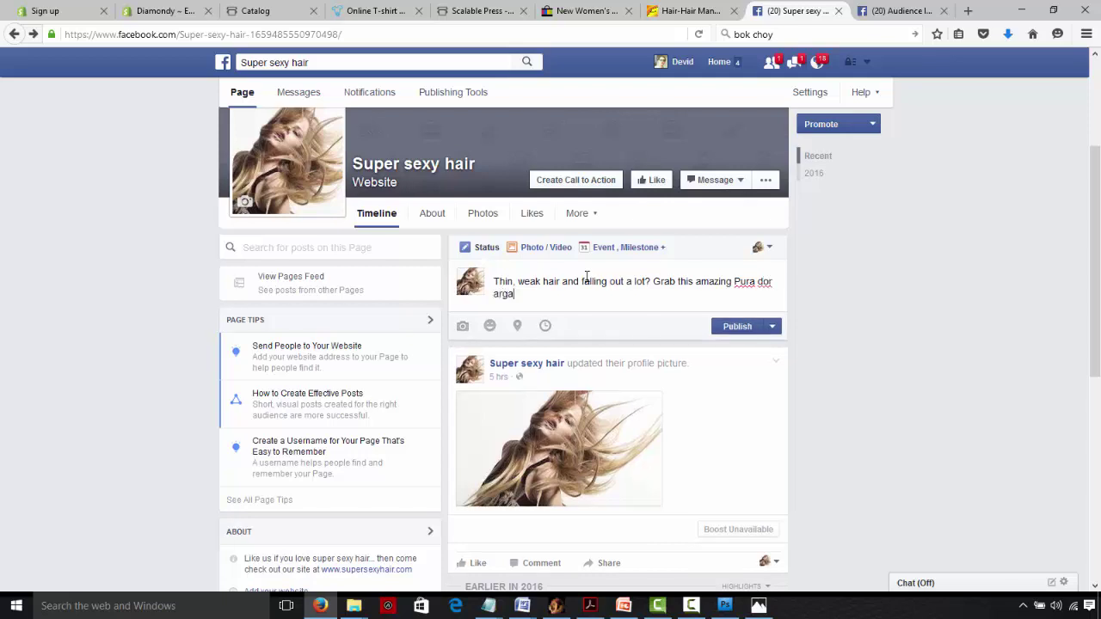
text(n oil now!)
key(Return)
key(Return)
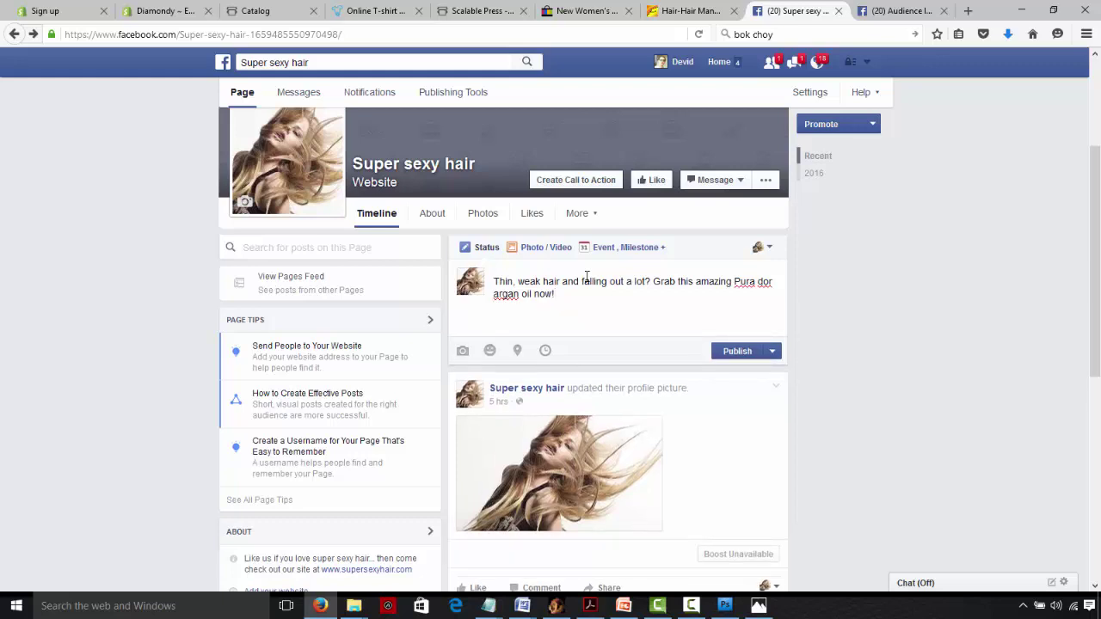
Add the line "Buy yours here INSERT YOUR SHOPIFY LINK HERE" to the post, followed by a blank line.
text(Buy yours here  INSERT YOUR SHOPIFY)
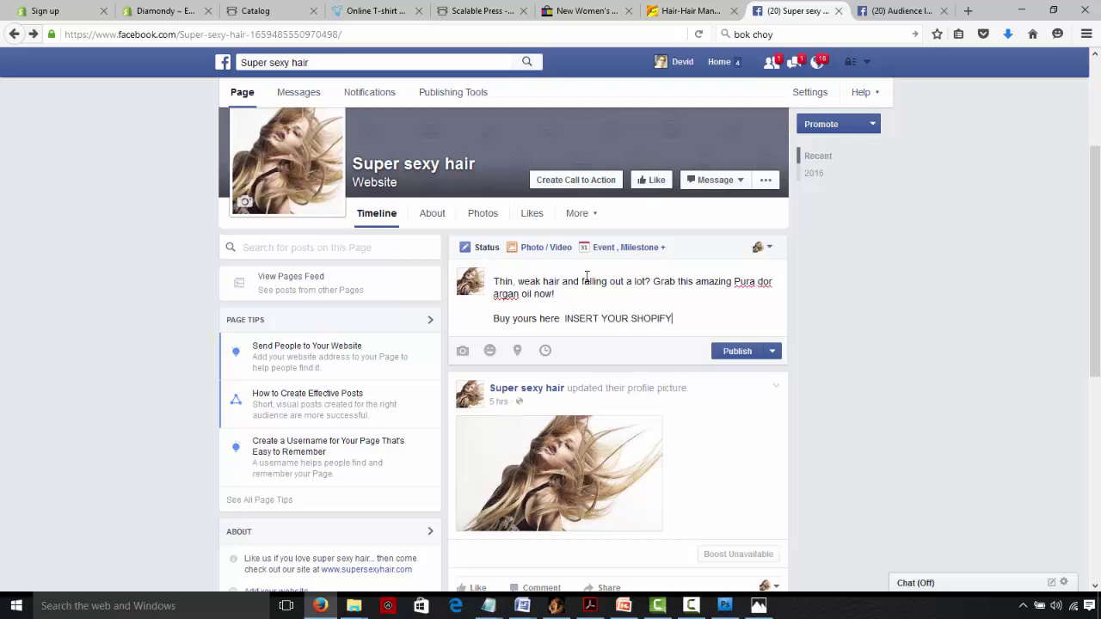
text( LINK HERE)
key(Return)
key(Return)
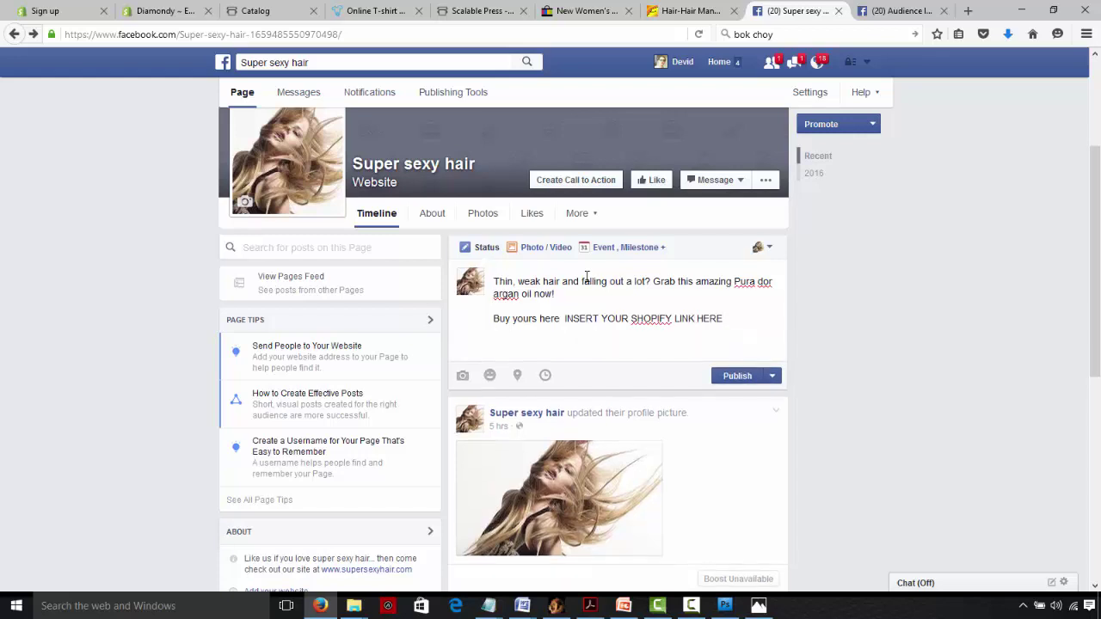
text(tAG SOMEONE WH)
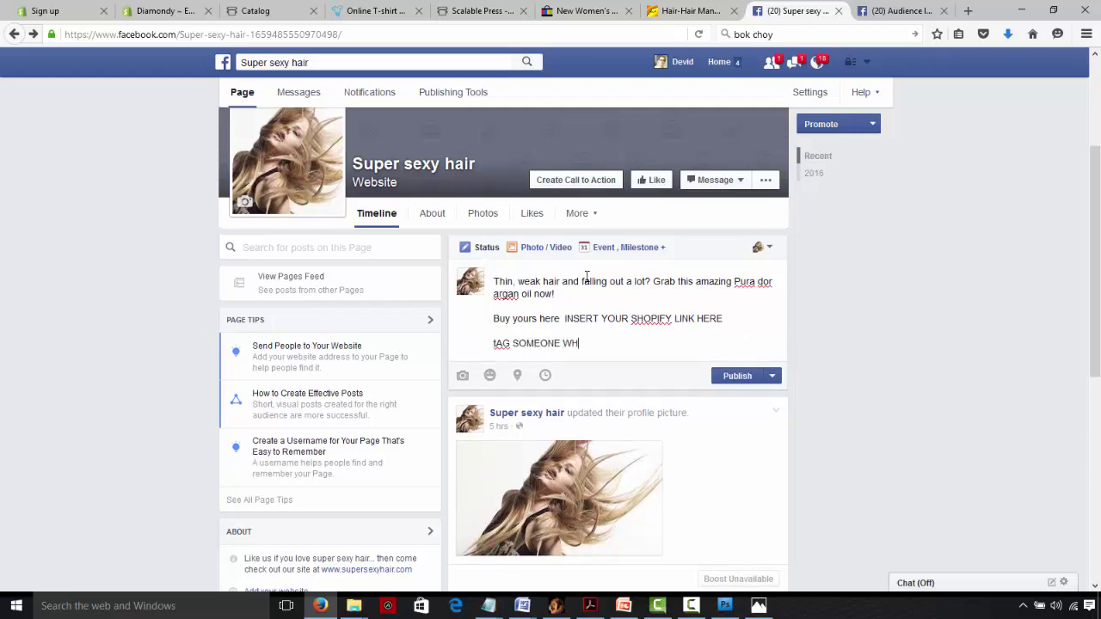
text(O NEEDS IT NOW)
key(BackSpace)
key(BackSpace)
key(BackSpace)
key(BackSpace)
key(BackSpace)
key(BackSpace)
key(BackSpace)
key(BackSpace)
key(BackSpace)
key(BackSpace)
key(BackSpace)
key(BackSpace)
key(BackSpace)
key(BackSpace)
key(BackSpace)
key(BackSpace)
key(BackSpace)
key(BackSpace)
key(BackSpace)
key(BackSpace)
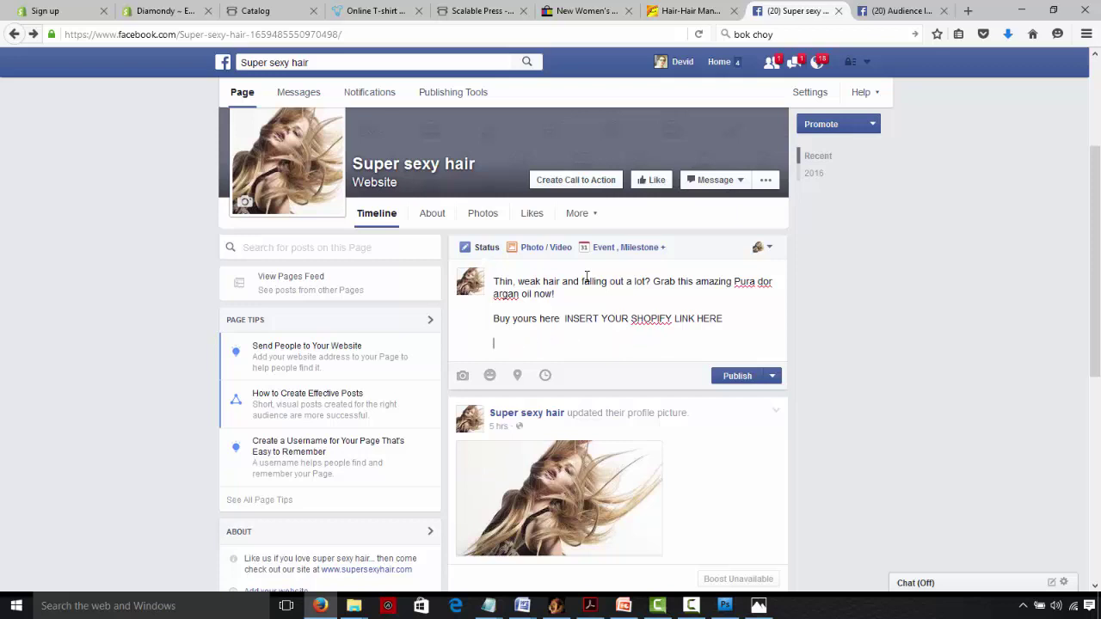
Add the closing line "Tag someone who needs it now." and attach the exported bottle ad image from the Desktop to the post.
text(Tag someone who needs)
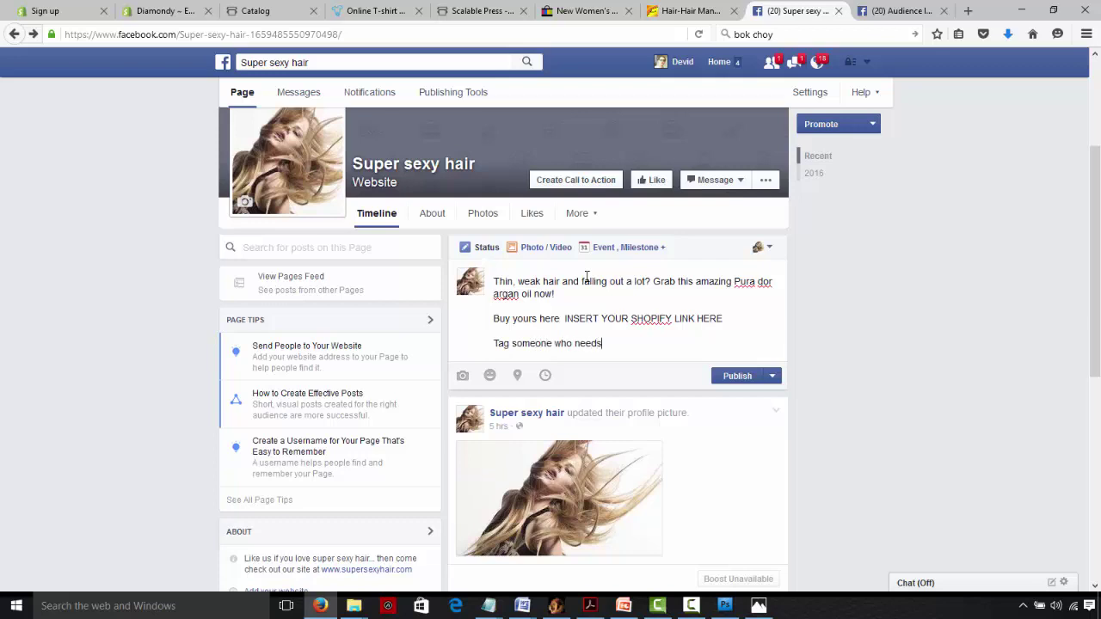
text( it now.)
click(462, 384)
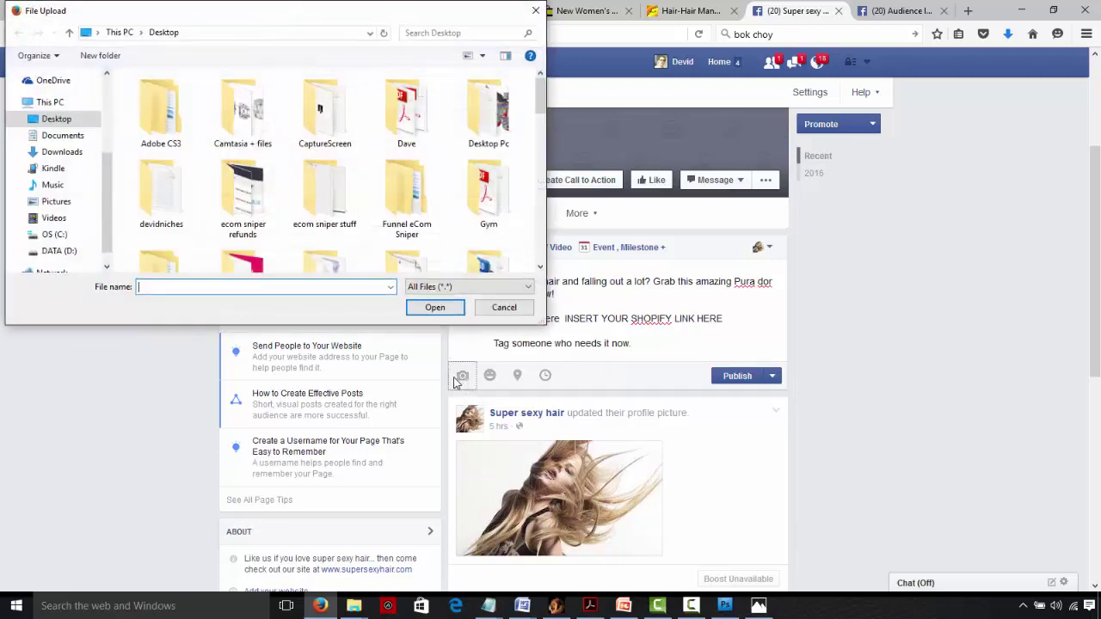
drag(542, 108, 543, 252)
double_click(320, 176)
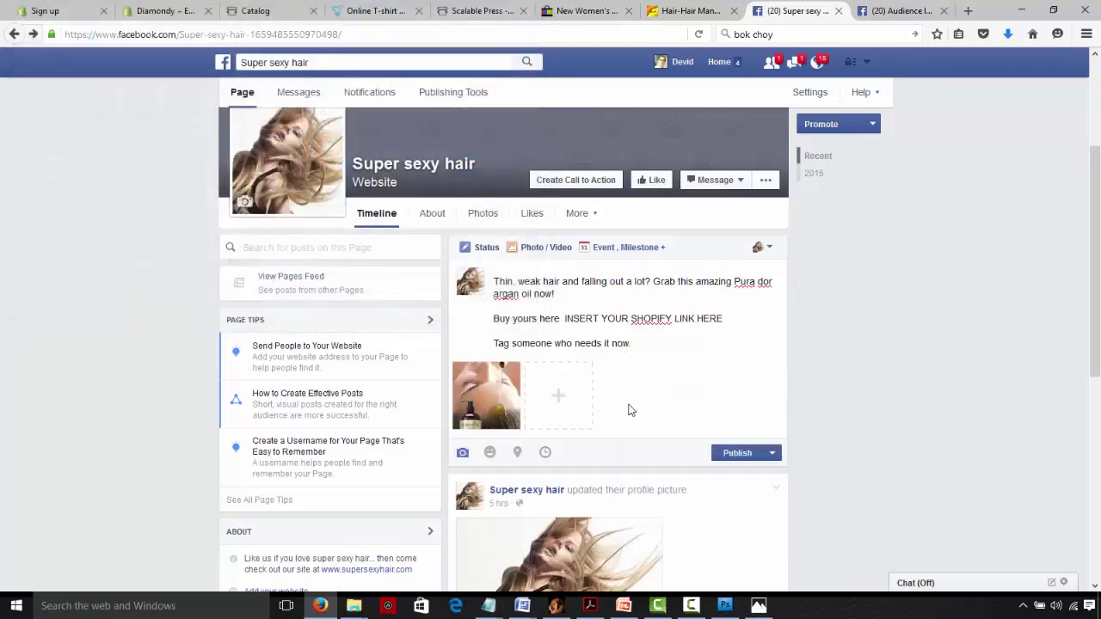
Publish the post with its ad image on the page and bring it up on the timeline.
mouse_move(513, 375)
click(734, 455)
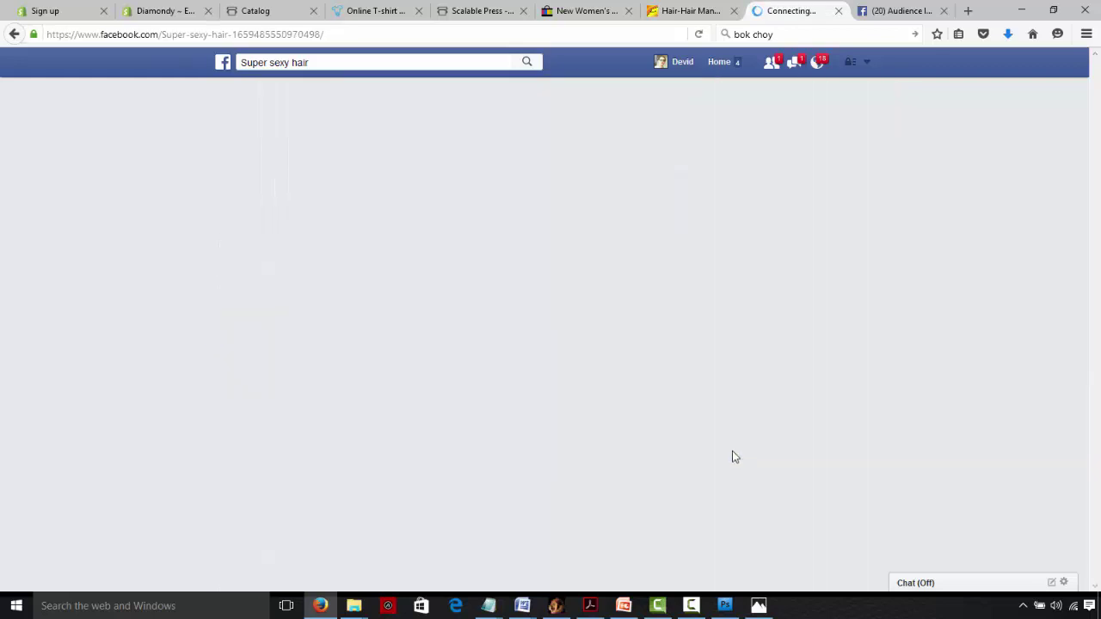
scroll(1083, 353, down, 5)
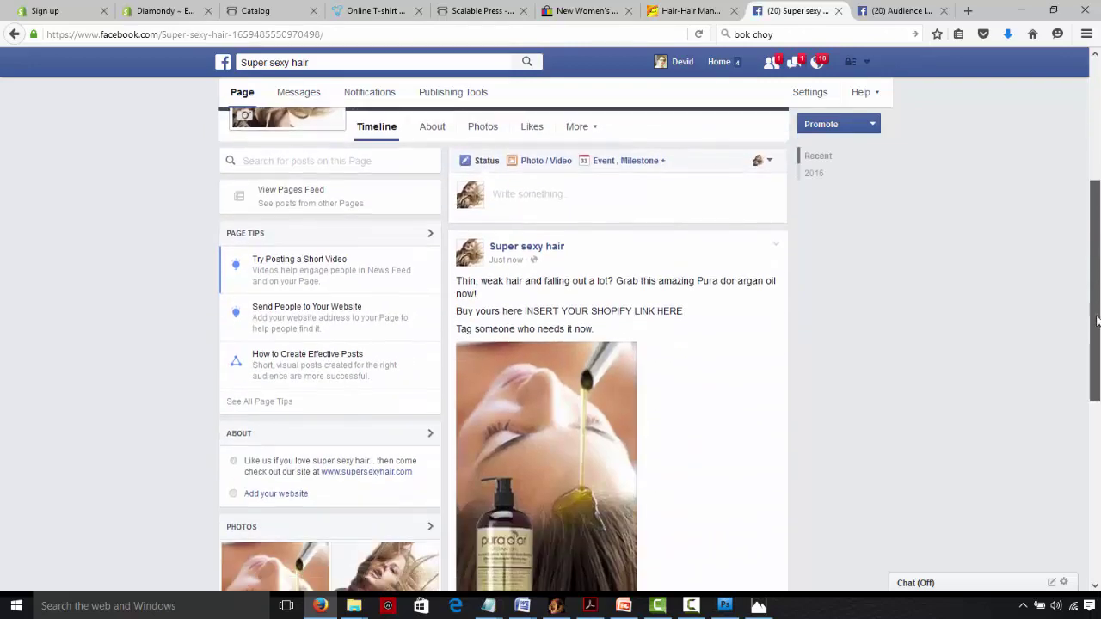
Review the published hair-oil post on the page, and bring up the Audience Insights demographics for the new audience.
scroll(821, 447, down, 2)
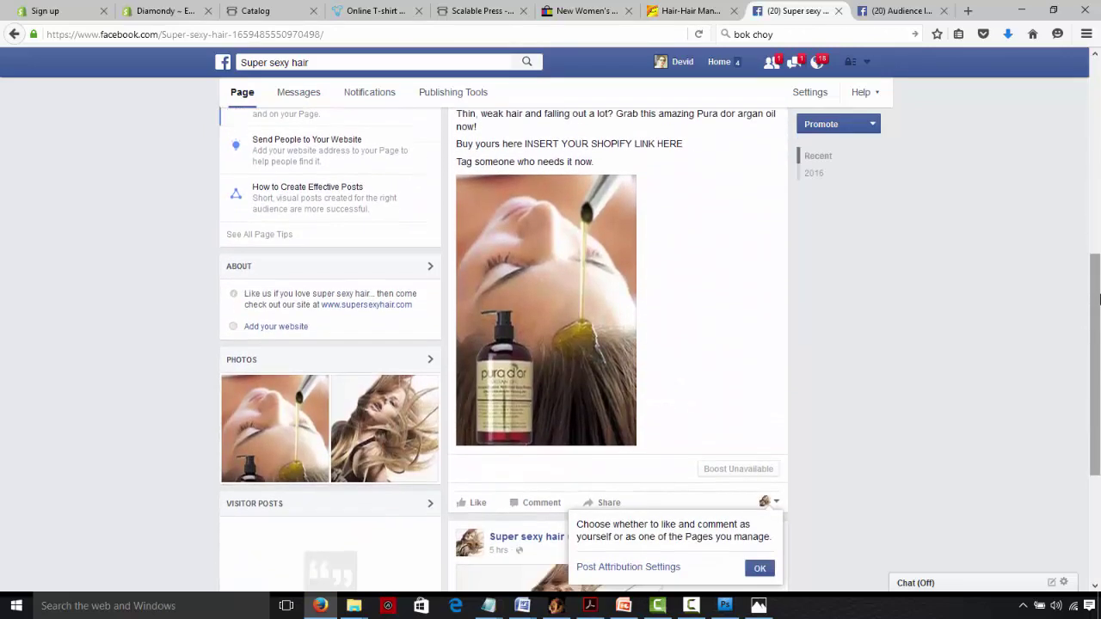
scroll(1097, 231, up, 3)
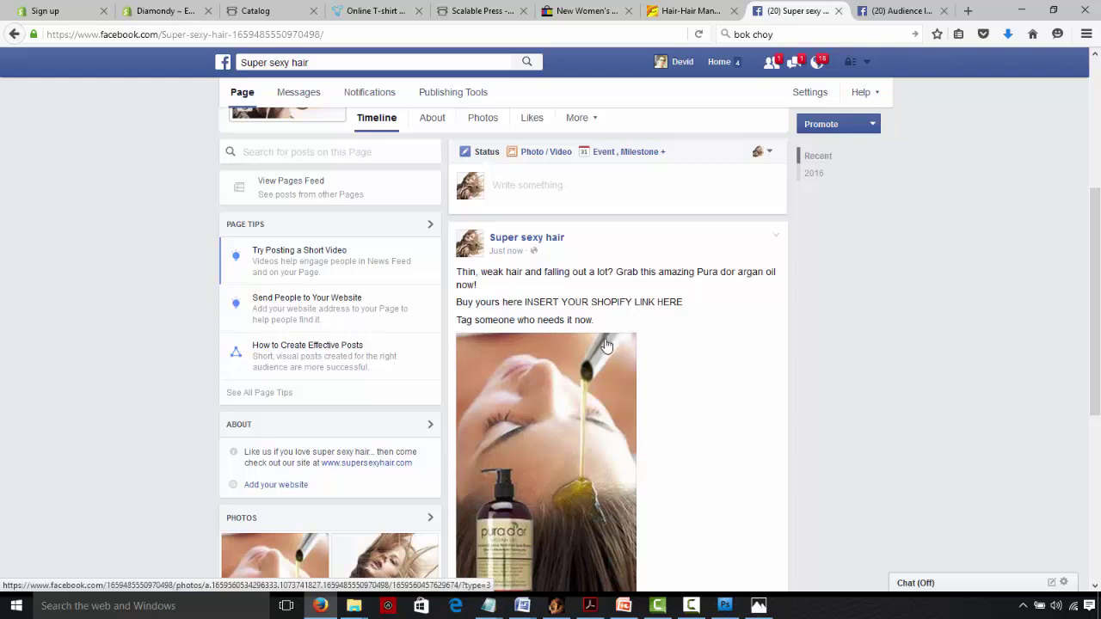
click(873, 11)
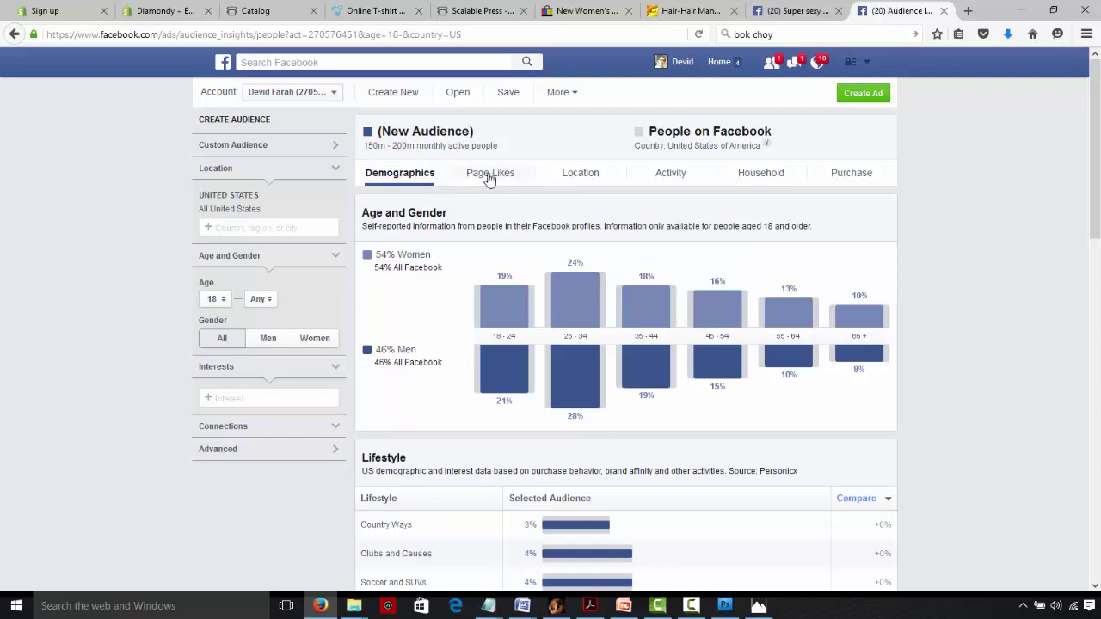
scroll(568, 326, down, 4)
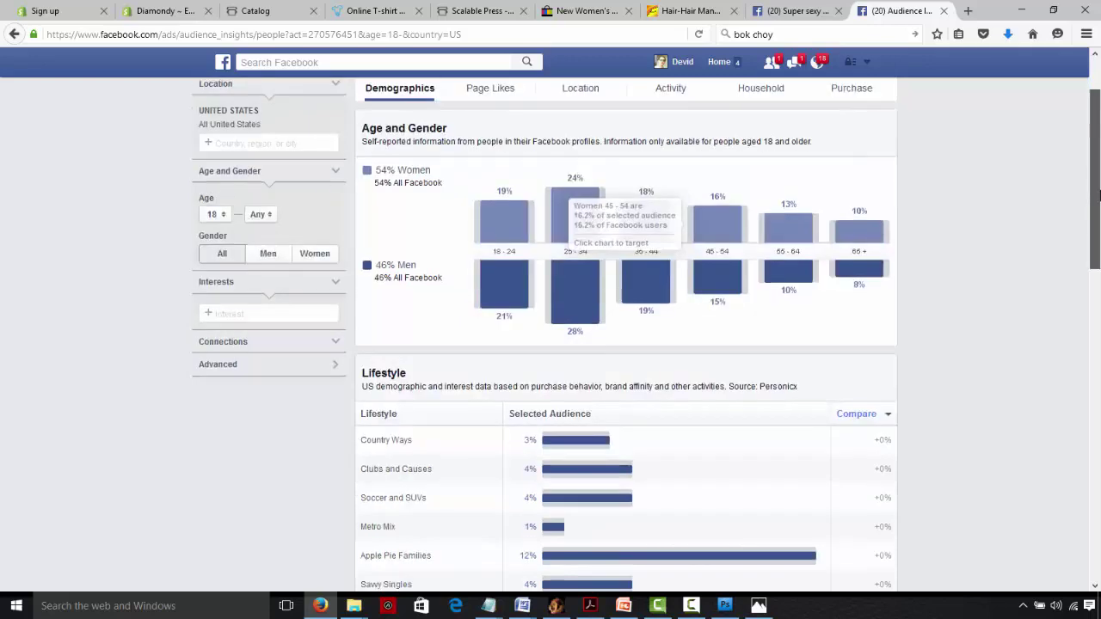
scroll(1098, 175, up, 2)
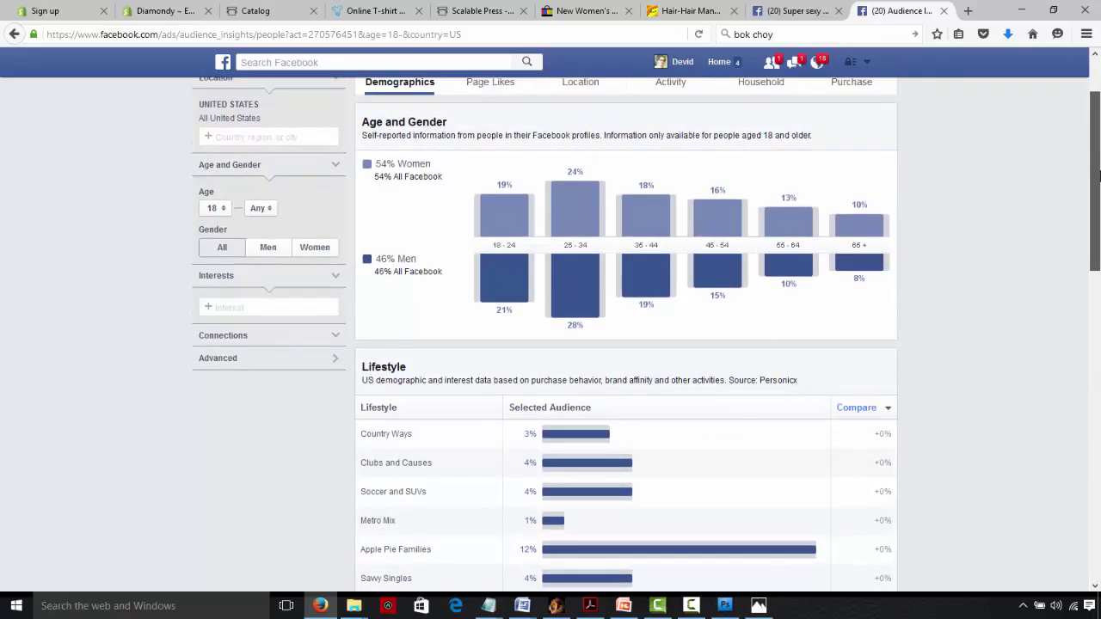
drag(1099, 176, 1097, 184)
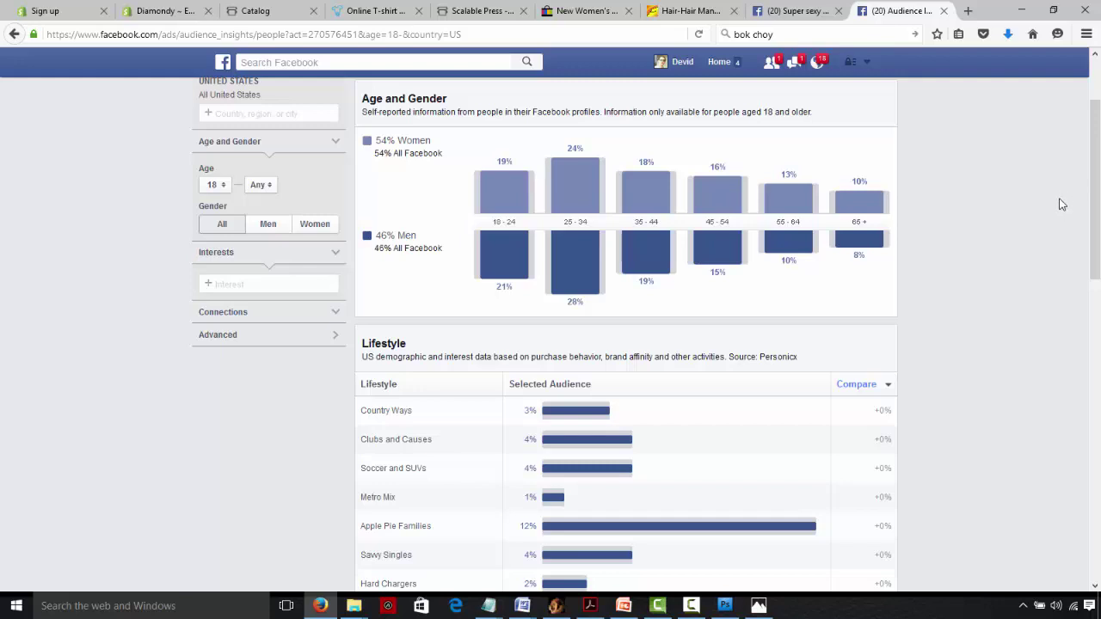
Add the interest "Sexy Hair" to the new audience in Audience Insights.
click(258, 283)
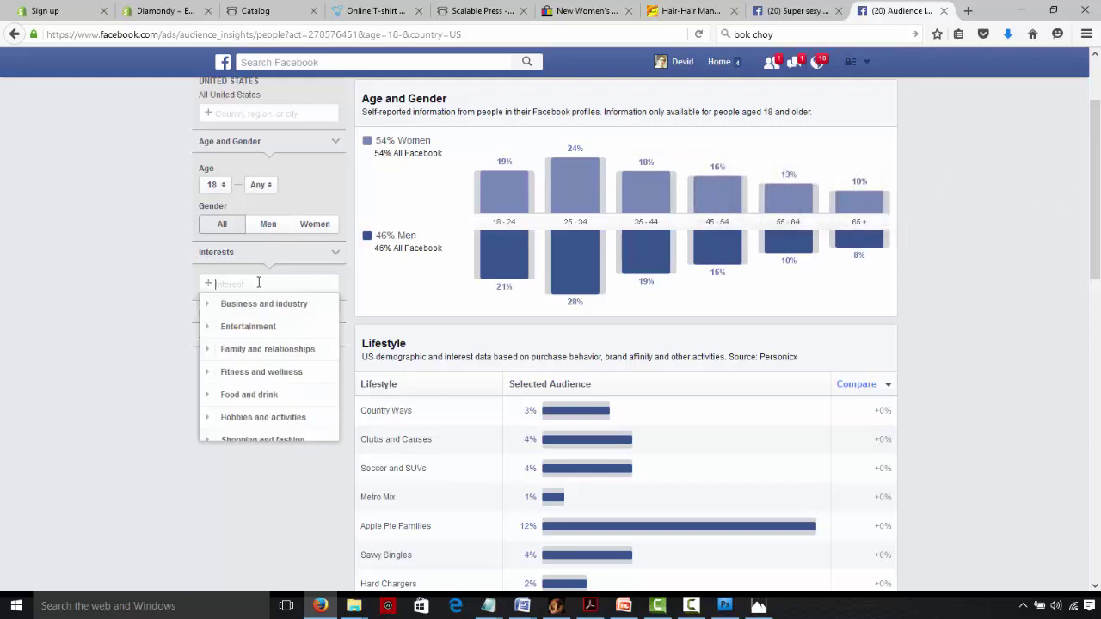
text(sexy hair)
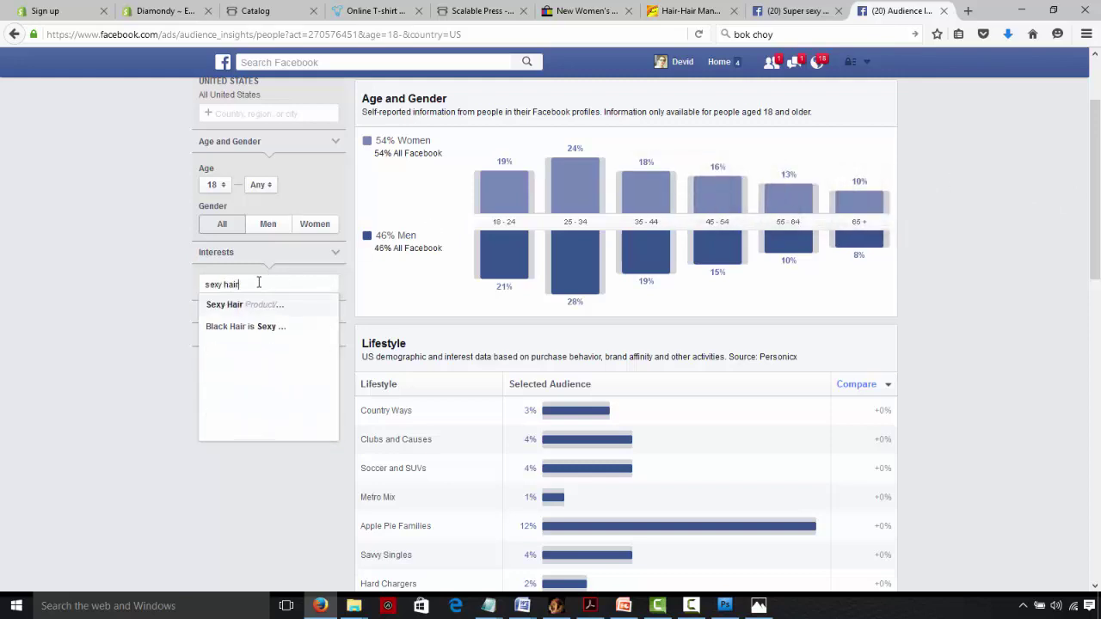
click(224, 306)
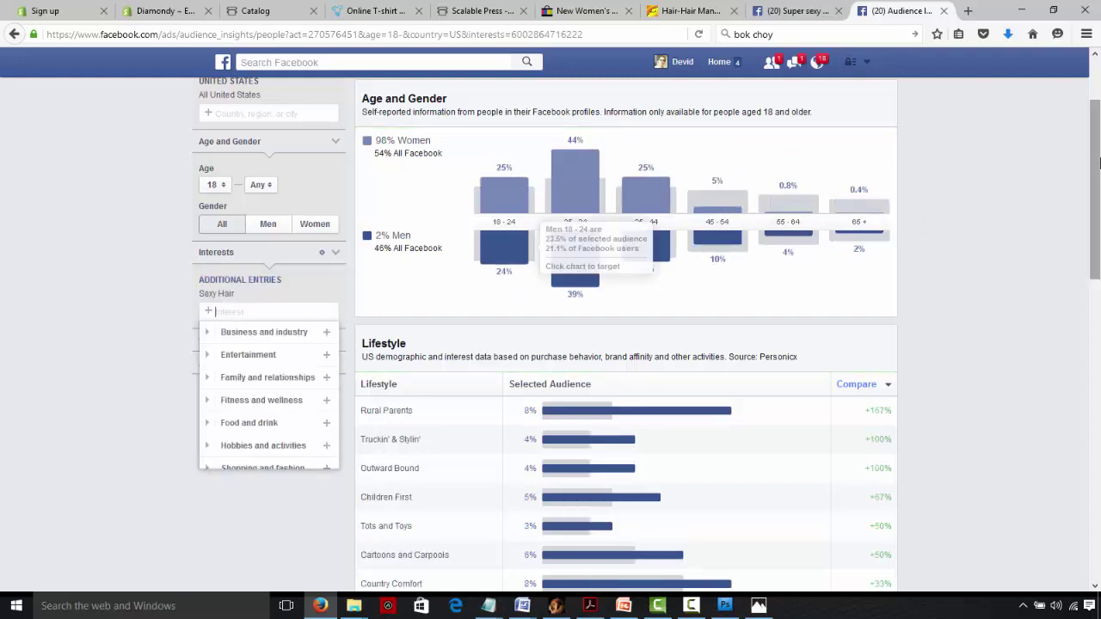
Examine the Sexy Hair audience's size, page likes, and age and gender breakdown to find the strongest age groups.
drag(1097, 164, 1097, 74)
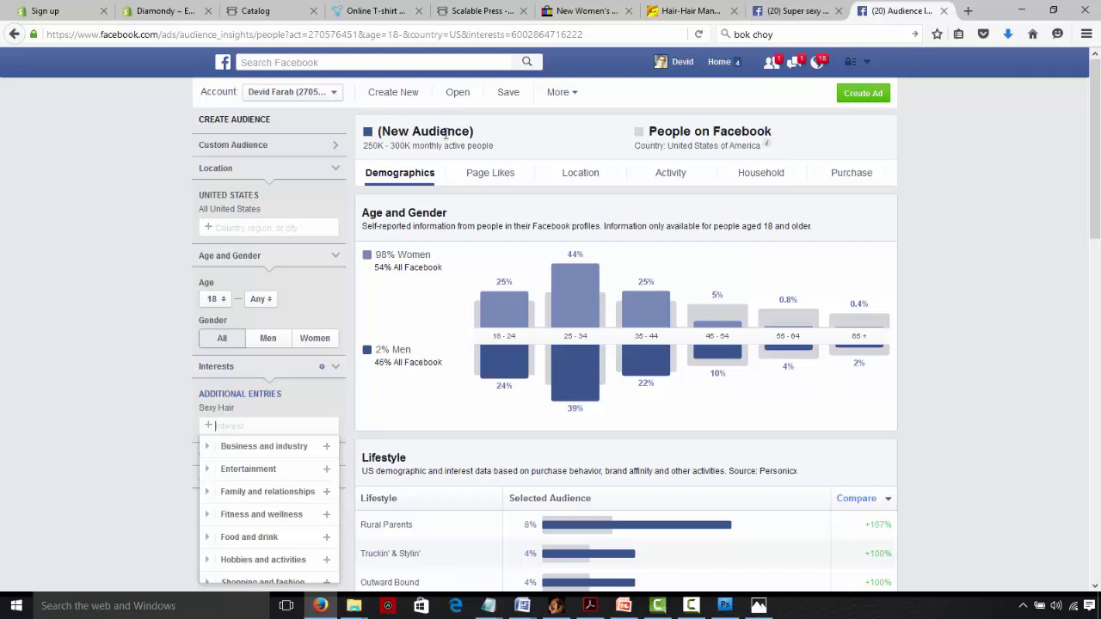
click(481, 176)
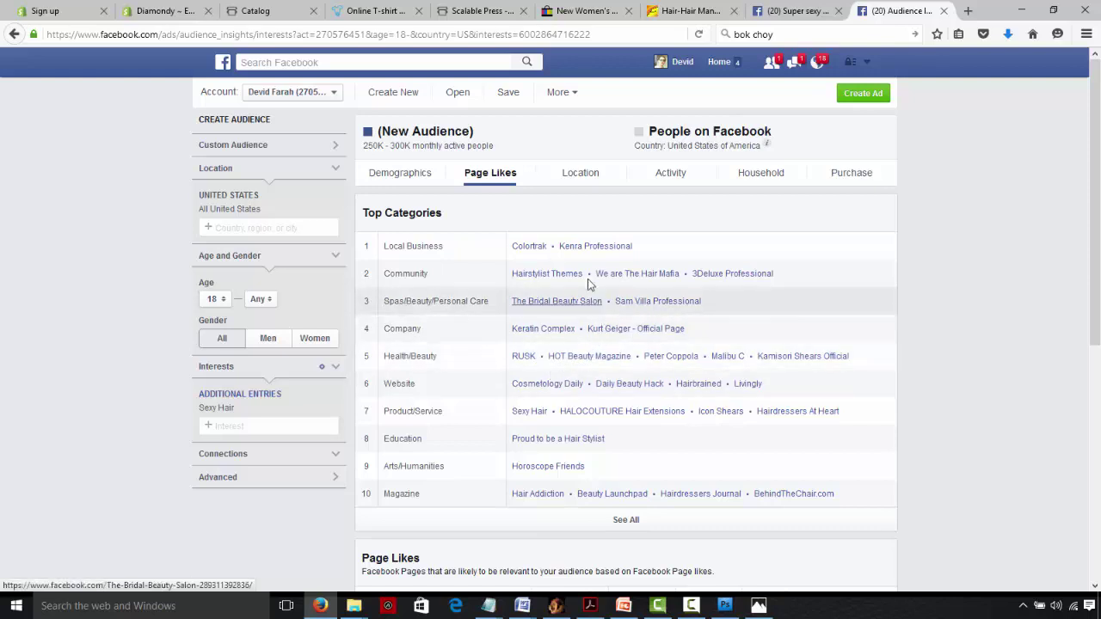
click(415, 175)
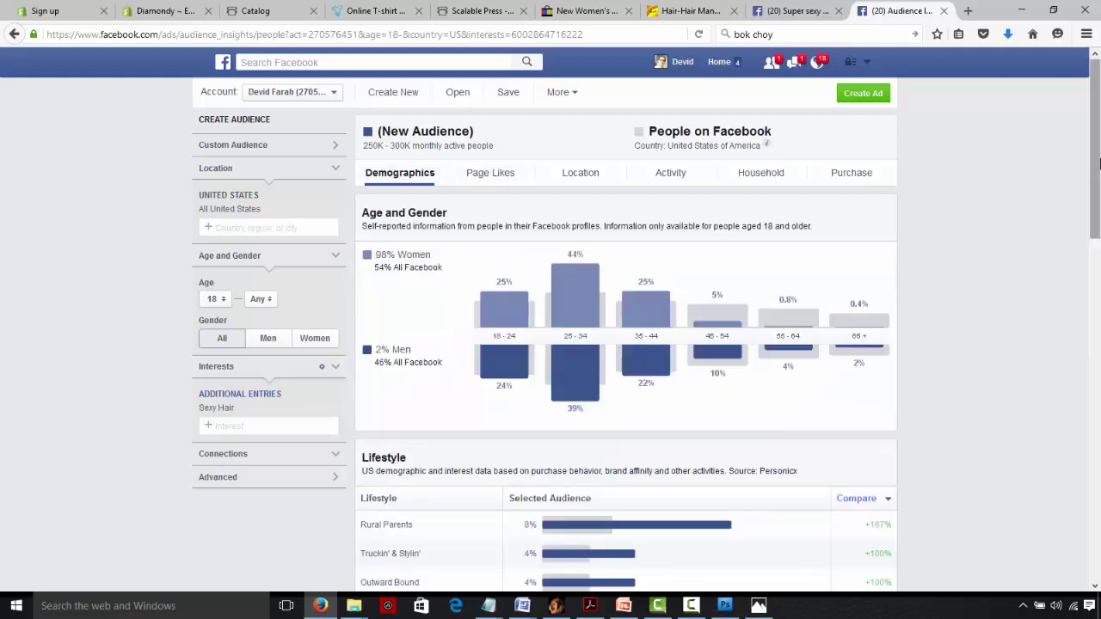
scroll(1099, 179, down, 1)
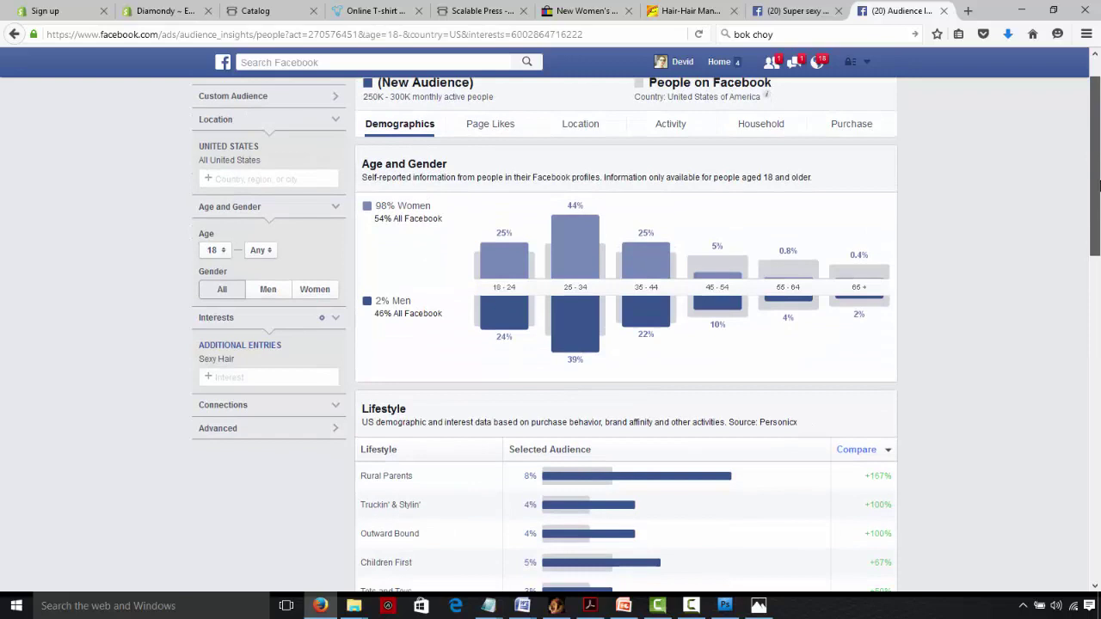
scroll(1098, 184, down, 1)
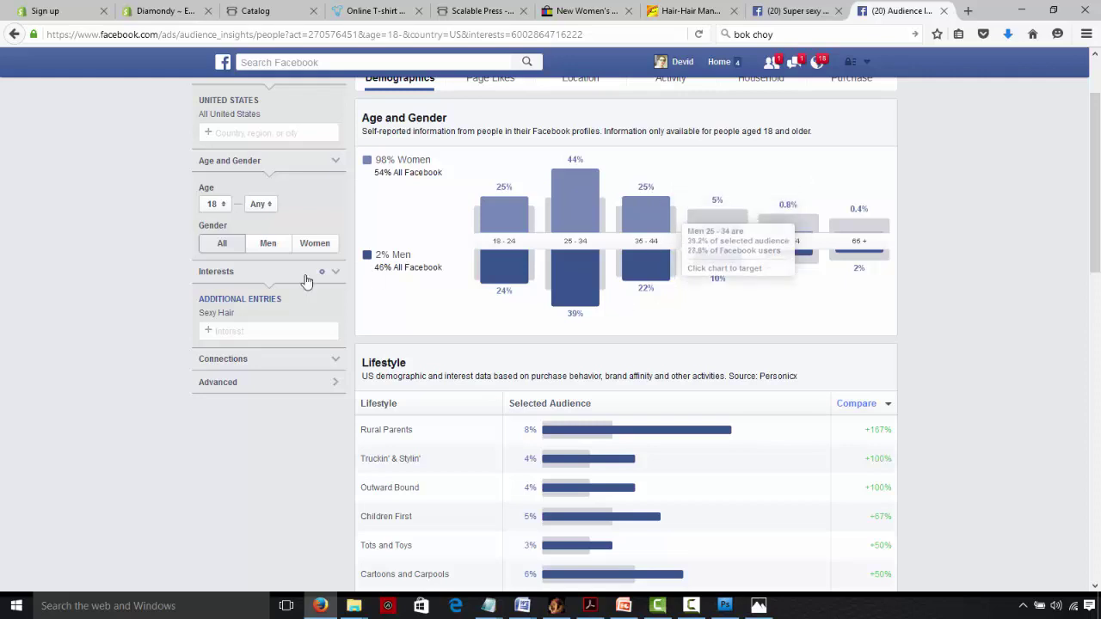
mouse_move(503, 208)
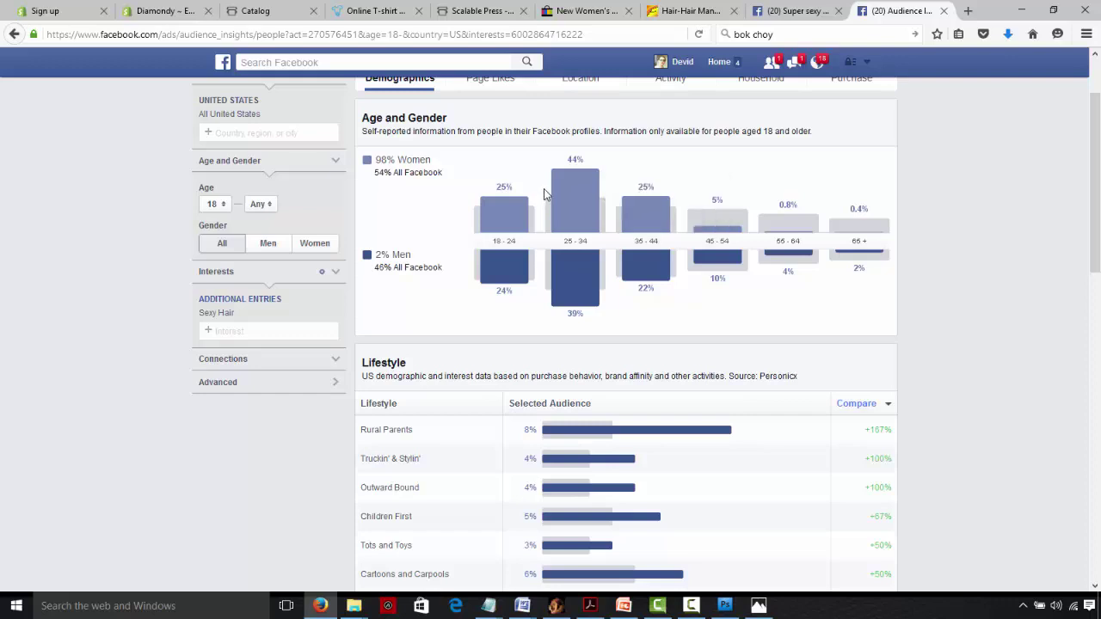
mouse_move(583, 192)
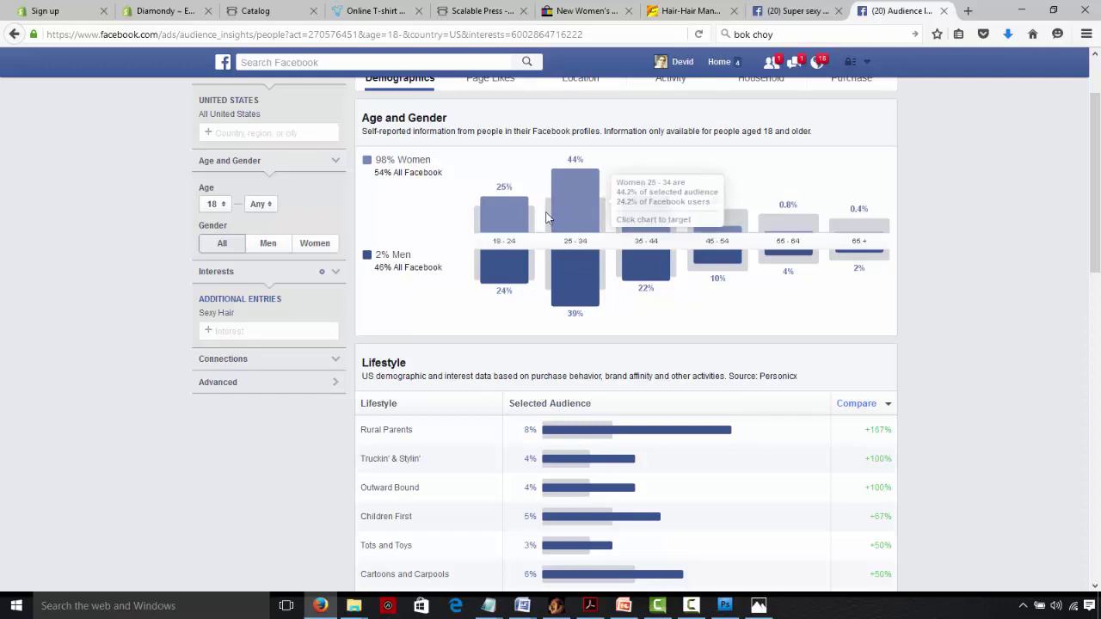
mouse_move(721, 227)
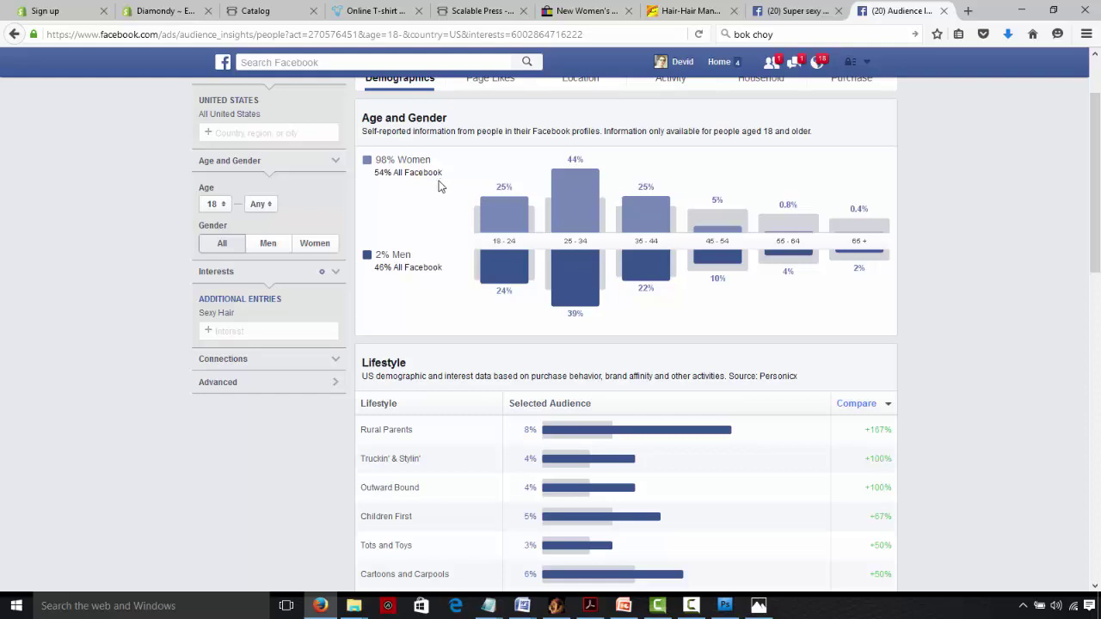
mouse_move(480, 227)
mouse_move(576, 247)
Start creating an ad from this audience with the Ad Create Tool.
drag(1098, 190, 1091, 137)
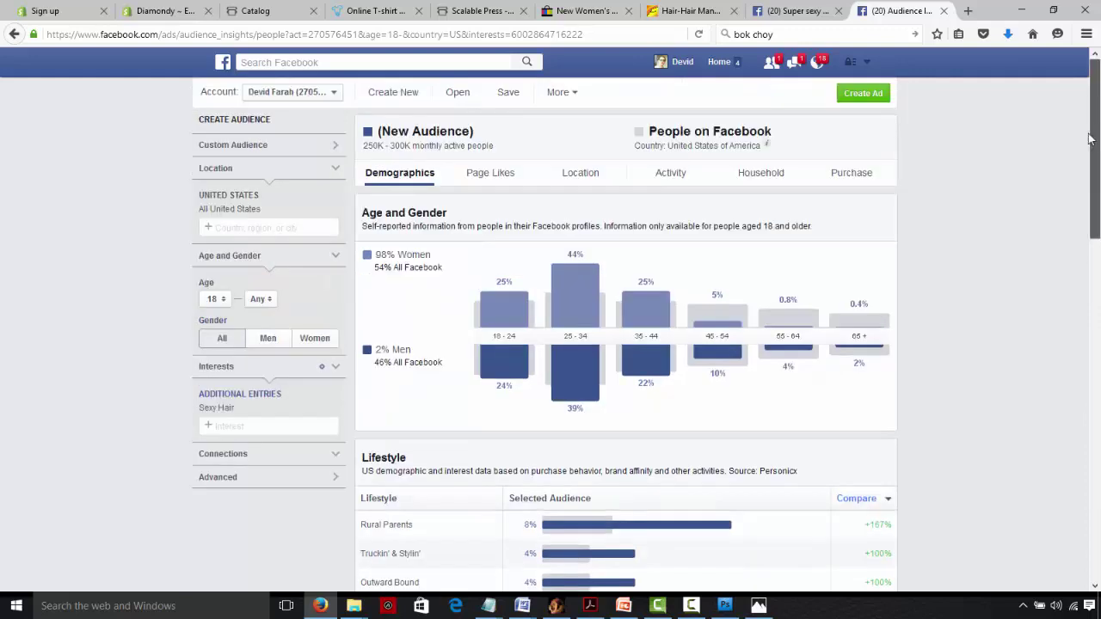
click(867, 96)
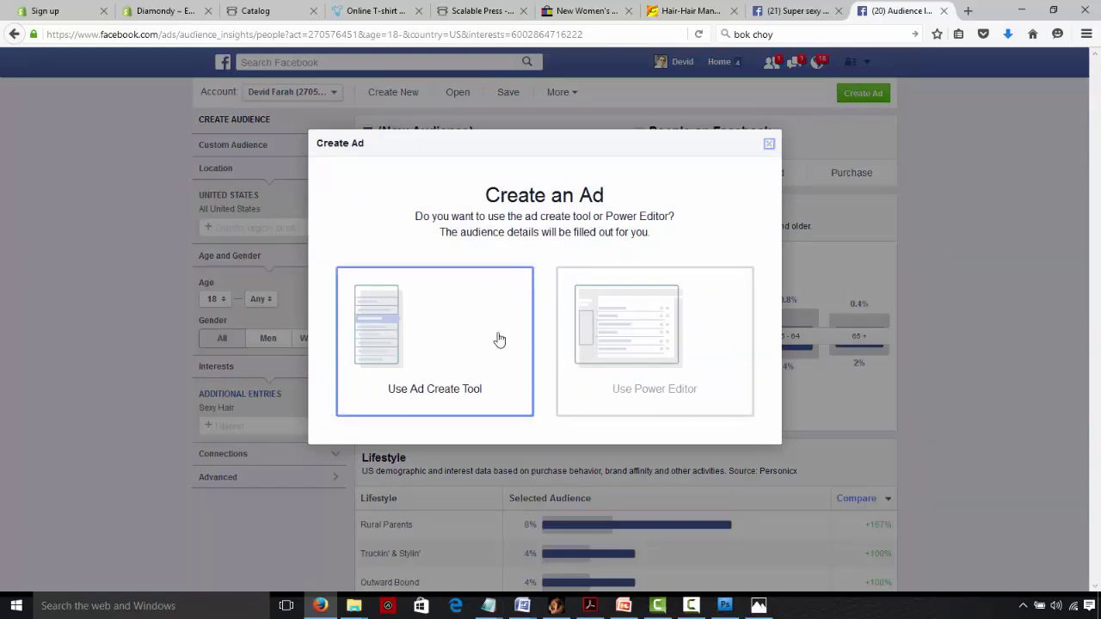
click(422, 329)
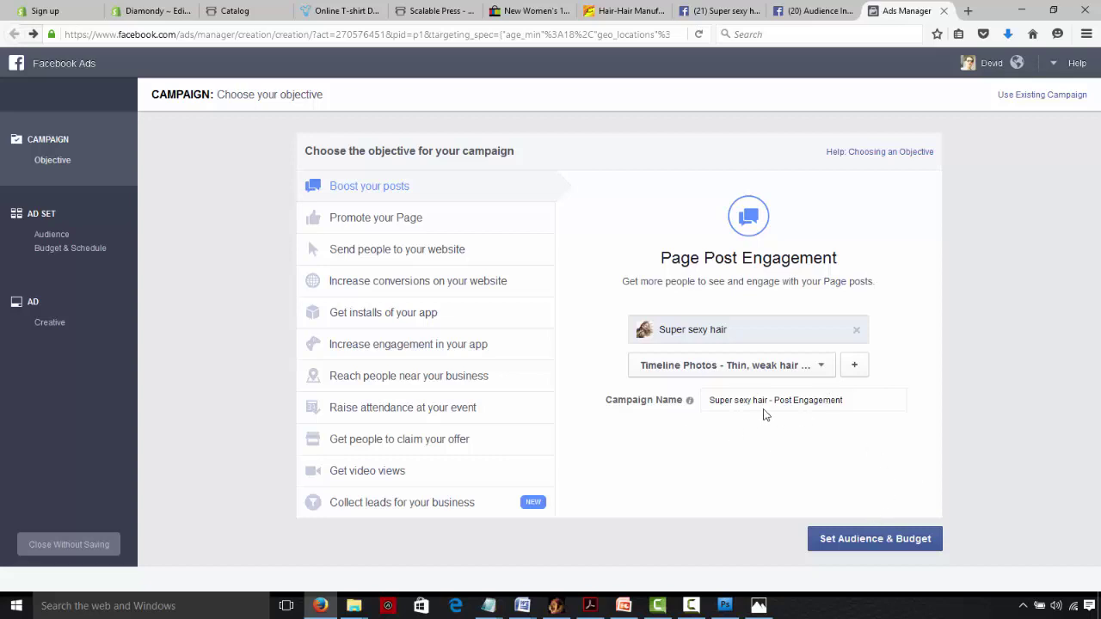
Name the campaign "Hair Oil Promo 1 -PPE" and proceed to its audience and budget settings.
click(848, 401)
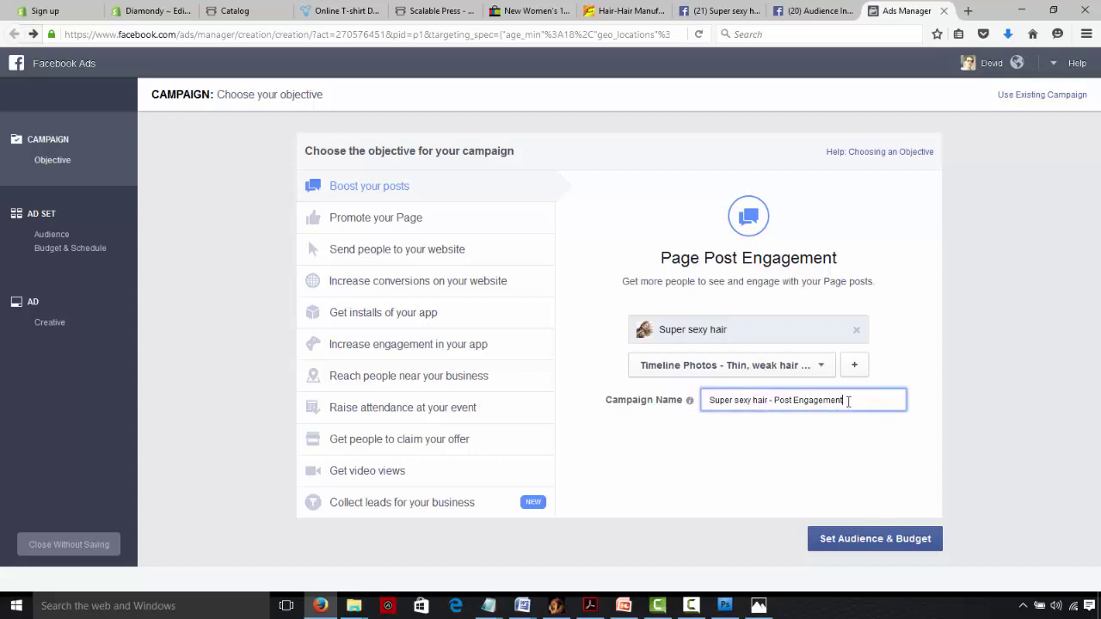
drag(848, 398, 768, 388)
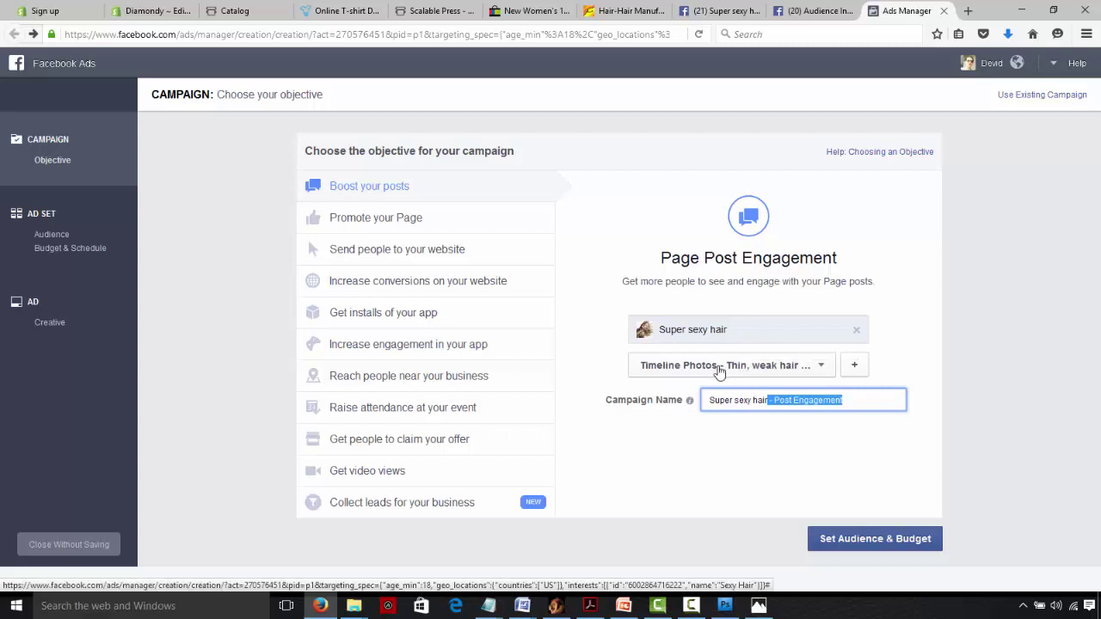
click(863, 400)
drag(864, 400, 683, 402)
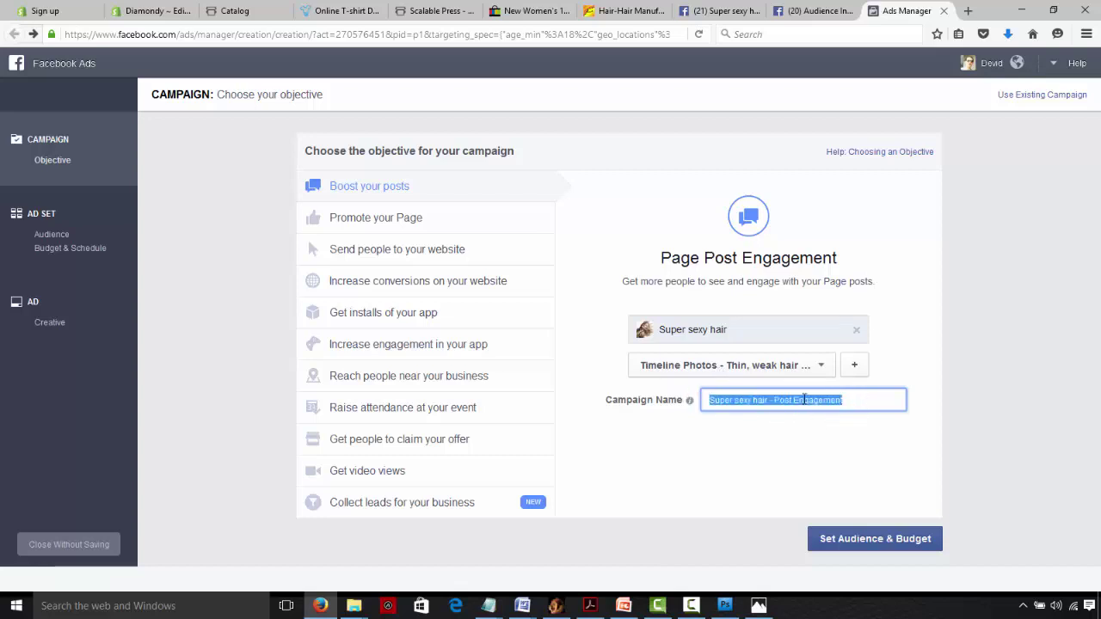
key(BackSpace)
text(Hair)
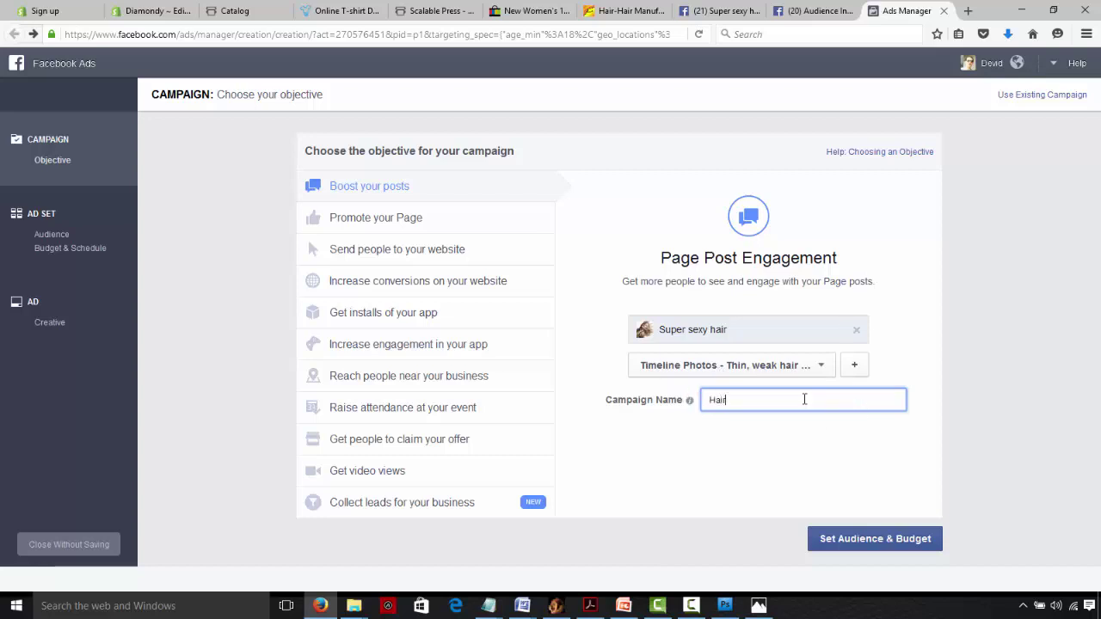
text( 0il pROMO 1)
key(BackSpace)
key(BackSpace)
key(BackSpace)
key(BackSpace)
key(BackSpace)
key(BackSpace)
key(BackSpace)
text(Promo 1 -PPE)
click(863, 541)
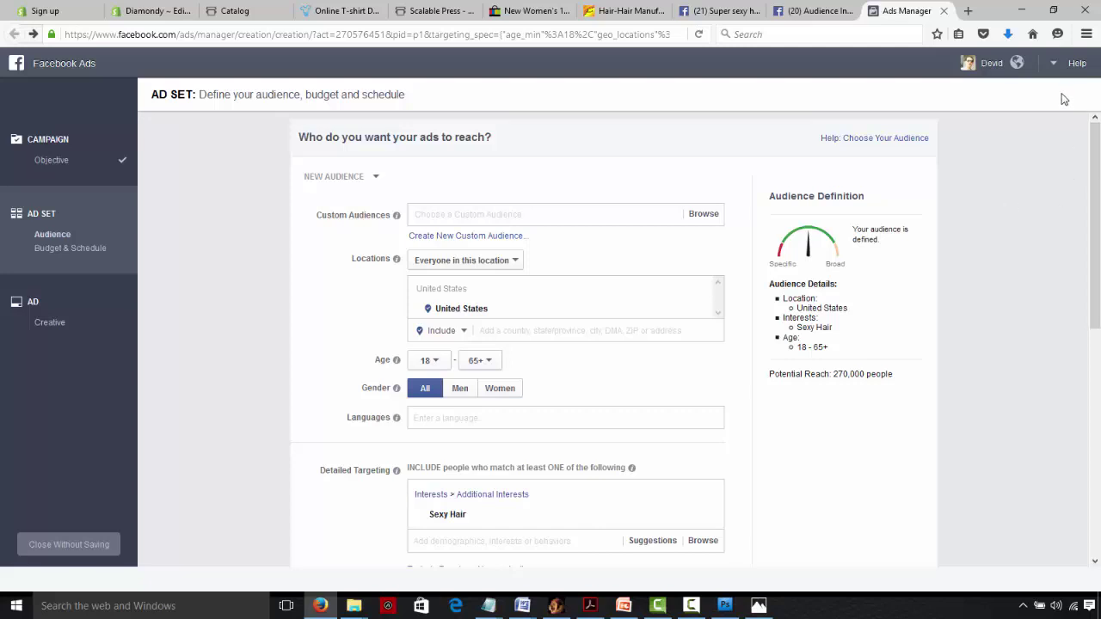
Set the ad set's audience age range to 25–34.
scroll(885, 310, down, 1)
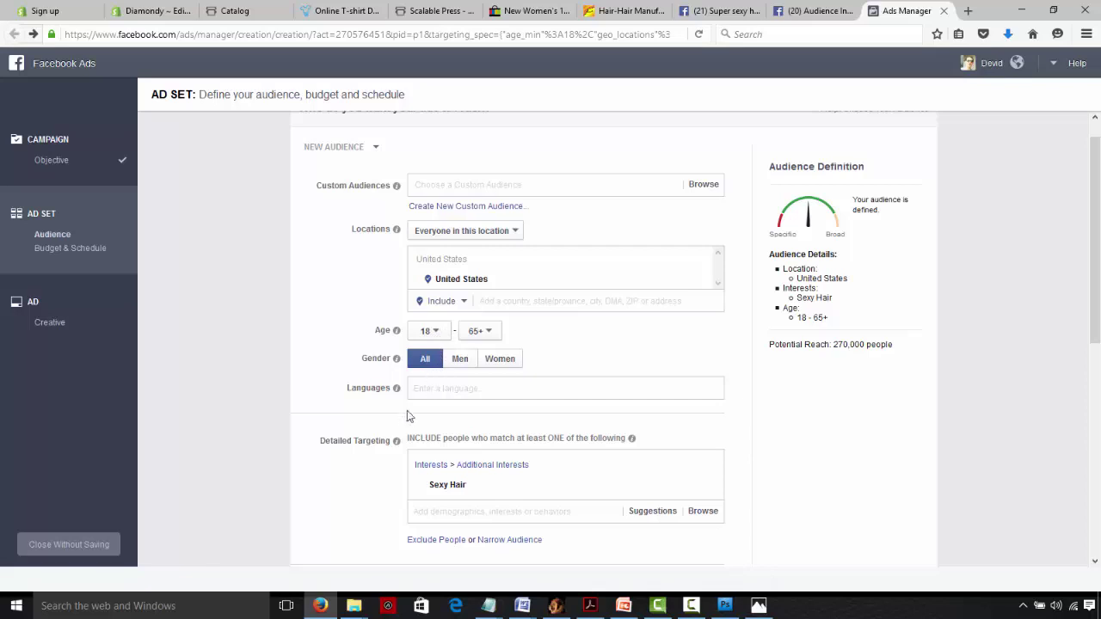
drag(1097, 249, 1097, 257)
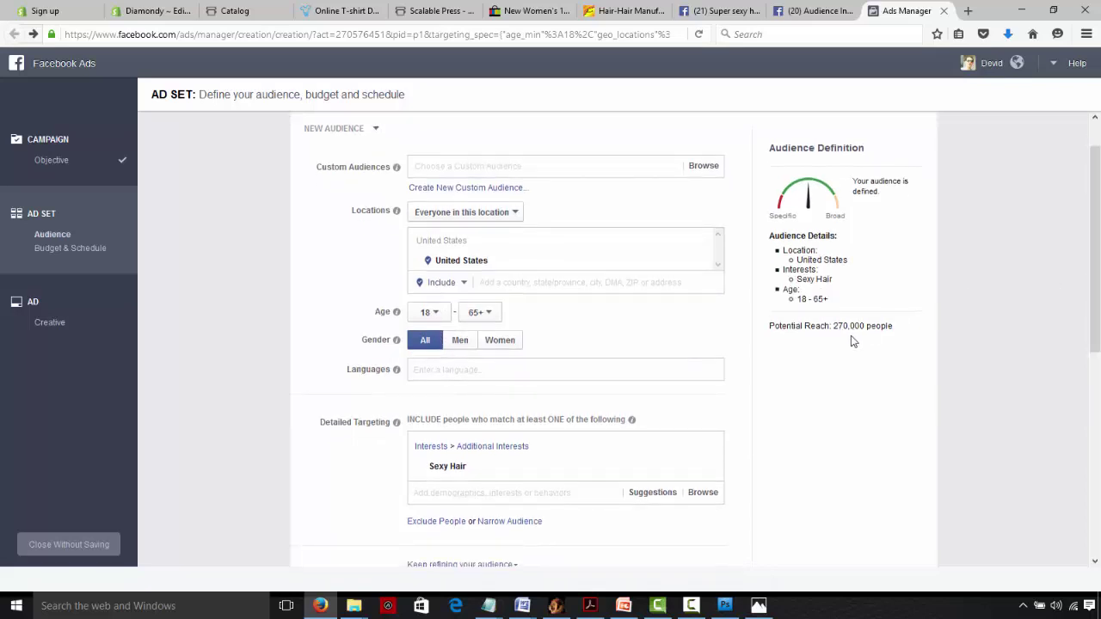
scroll(328, 322, up, 1)
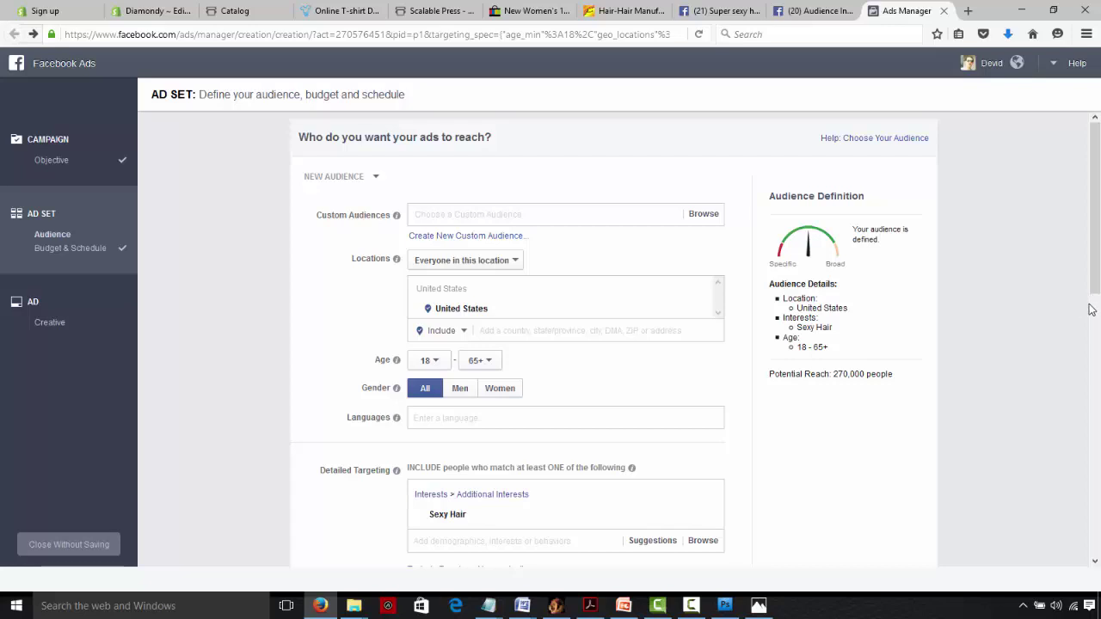
scroll(1094, 296, down, 1)
drag(1095, 292, 1097, 328)
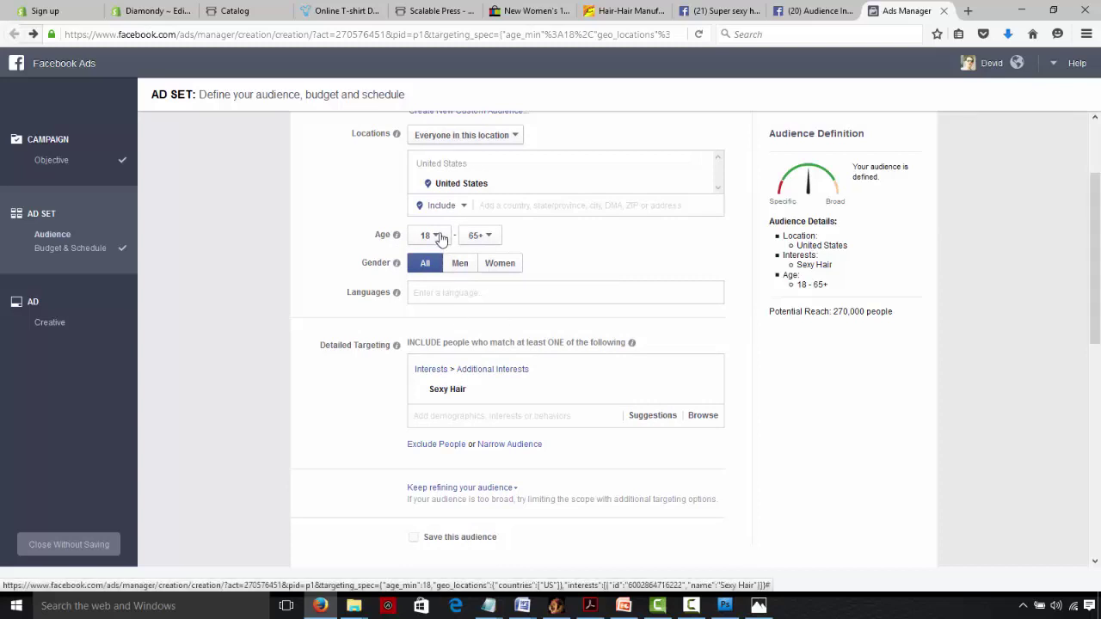
click(434, 236)
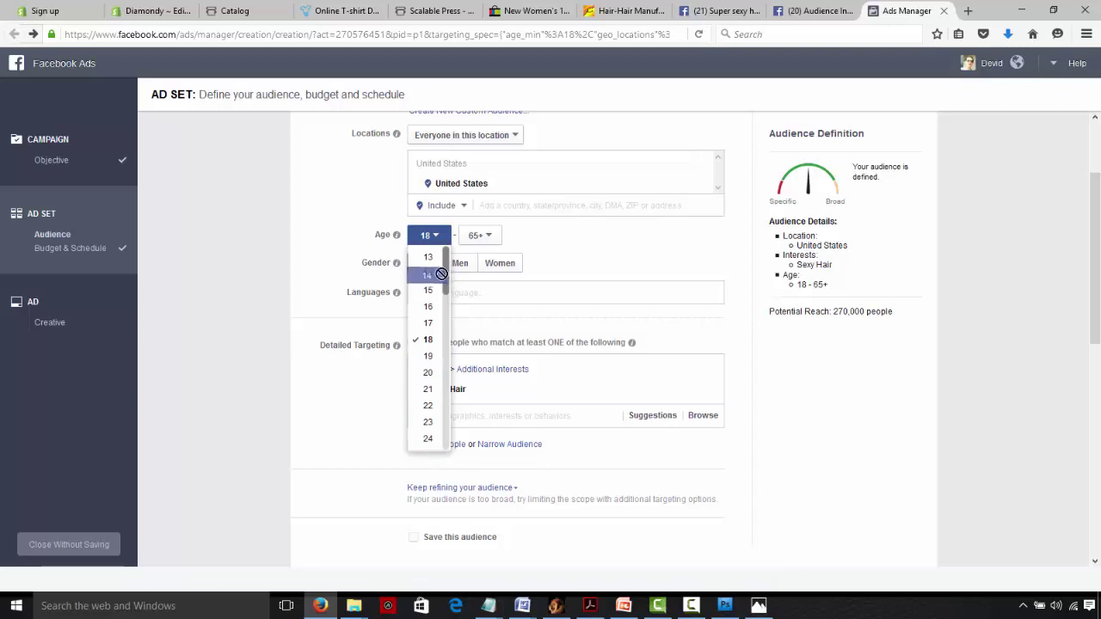
scroll(448, 282, down, 1)
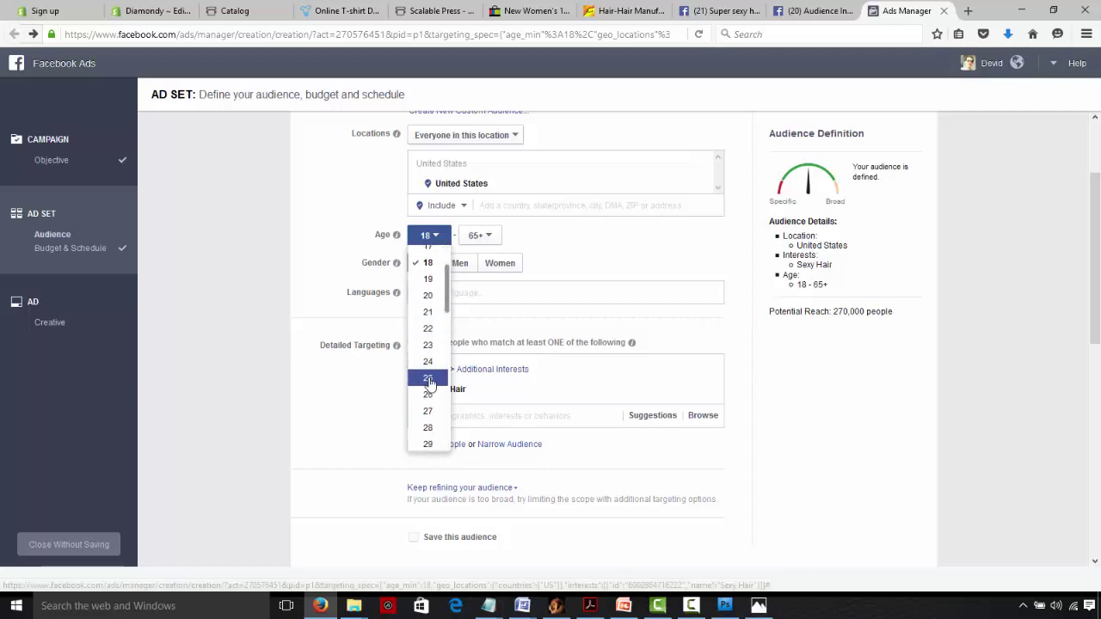
click(480, 235)
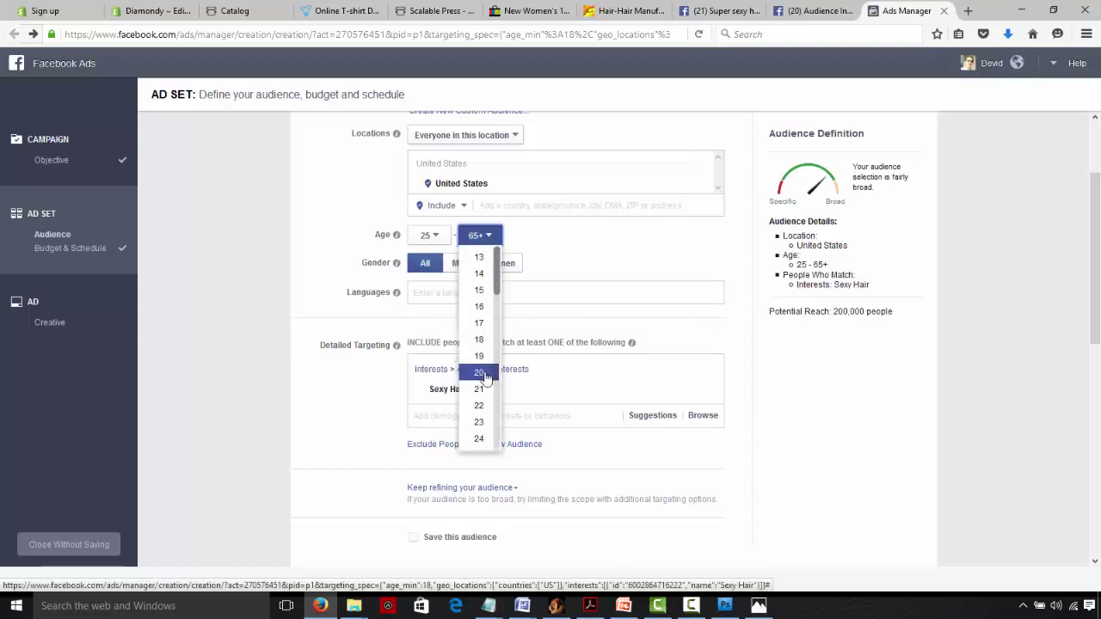
drag(497, 286, 497, 314)
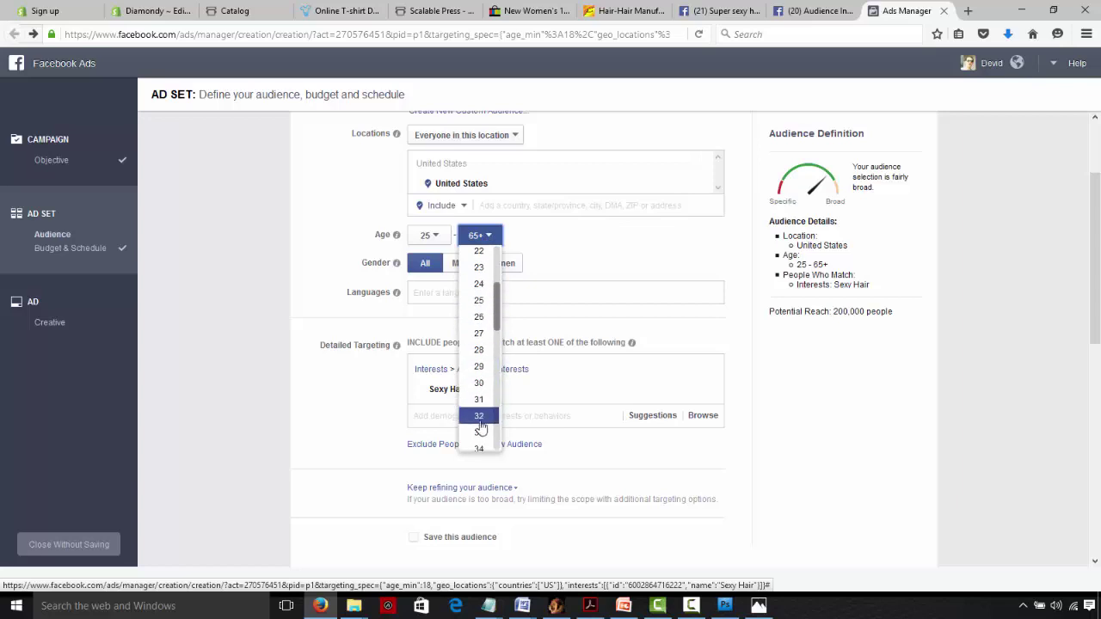
click(480, 446)
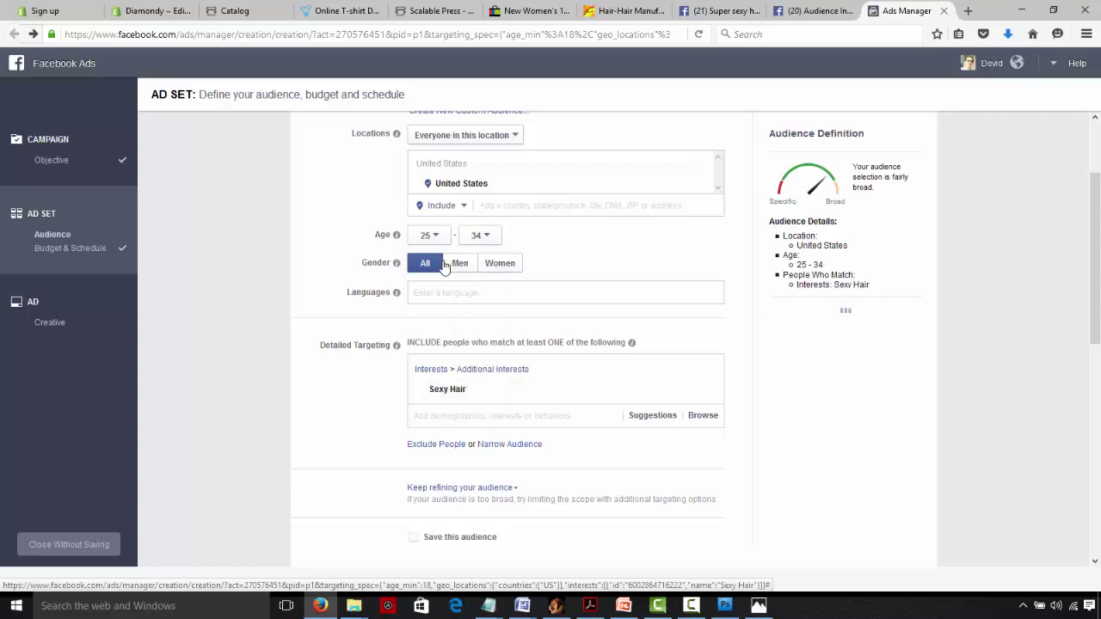
scroll(1097, 180, up, 2)
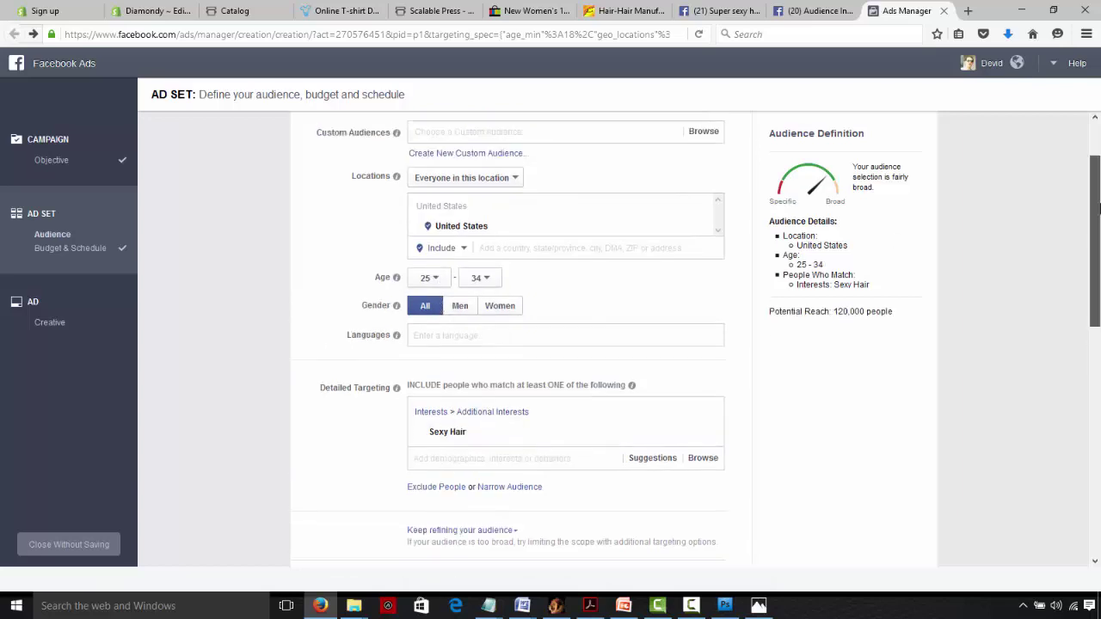
Examine the ad set's audience settings and the available location targeting options.
scroll(1095, 197, down, 2)
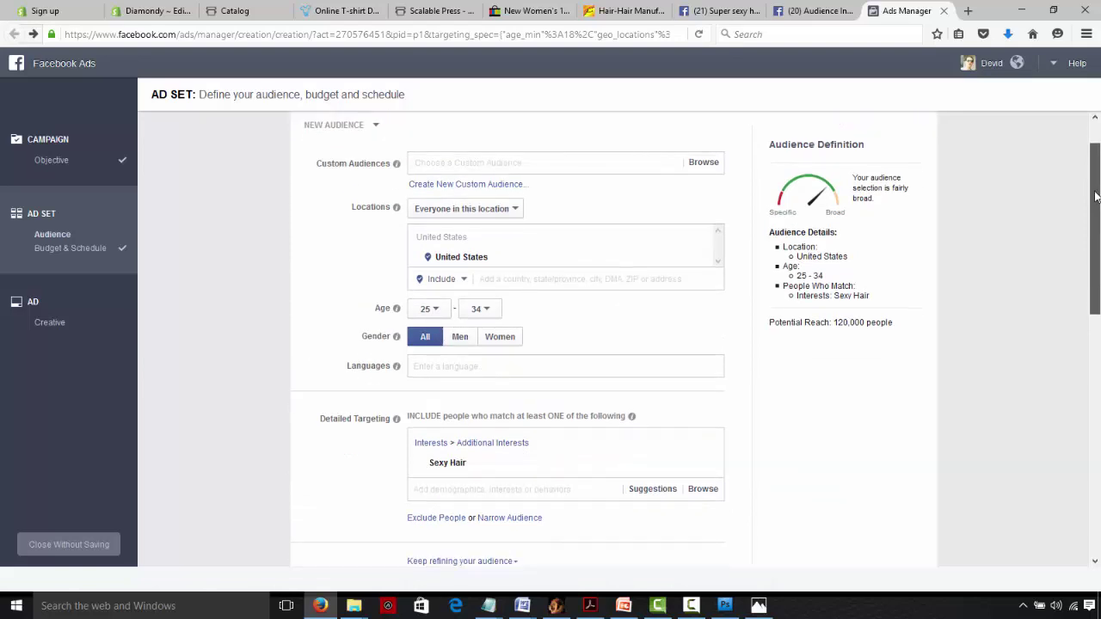
scroll(1095, 197, up, 1)
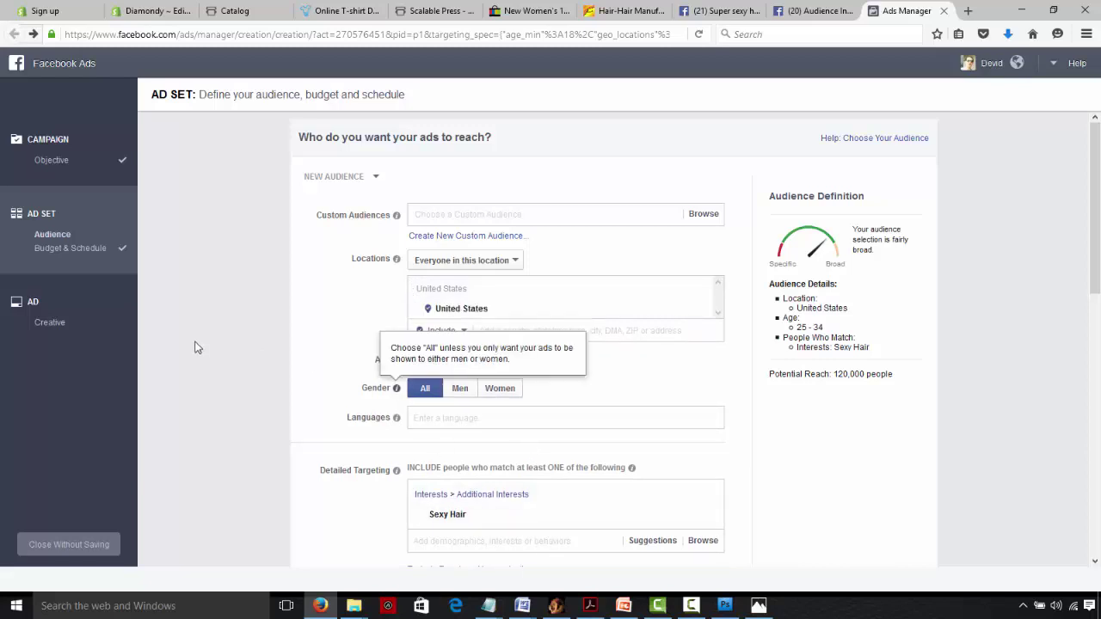
mouse_move(1096, 175)
mouse_down()
mouse_move(1098, 249)
mouse_move(1099, 176)
mouse_up()
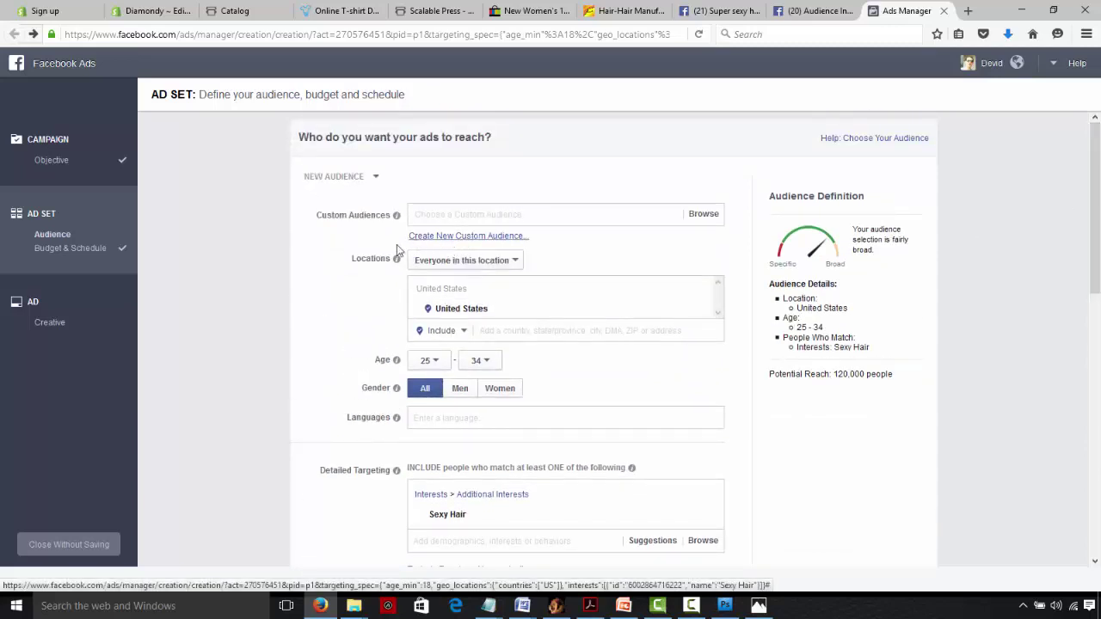
click(515, 261)
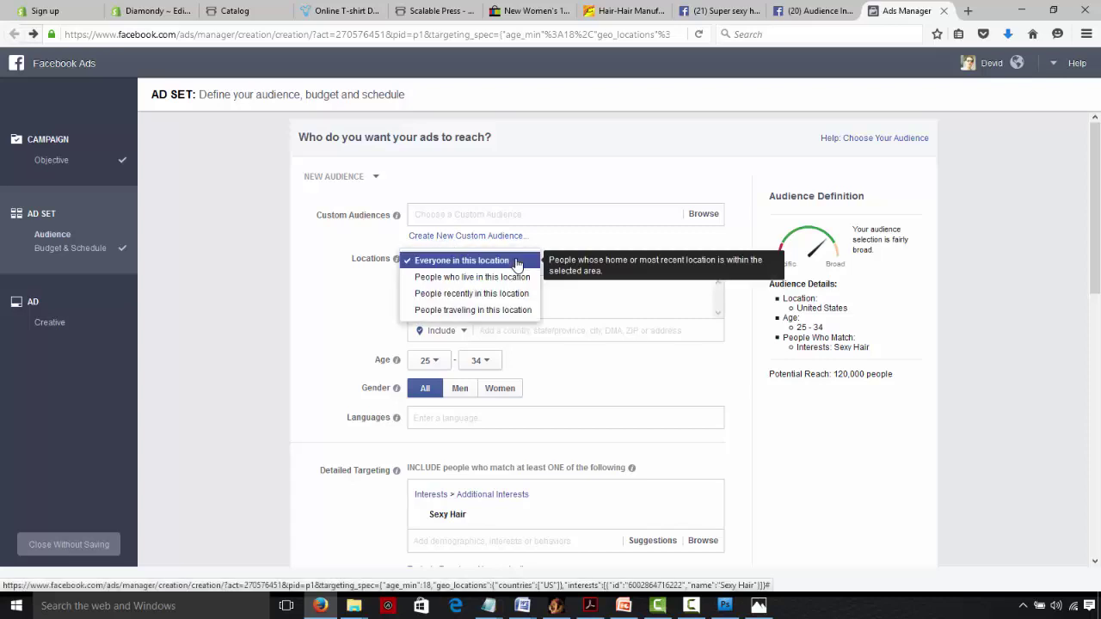
click(312, 298)
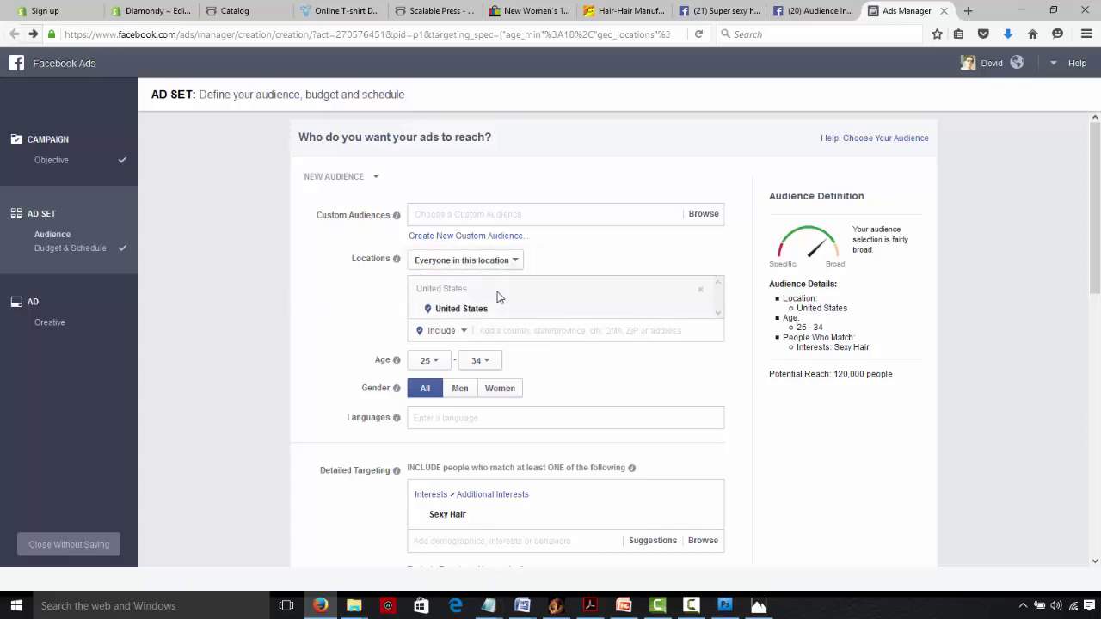
click(520, 265)
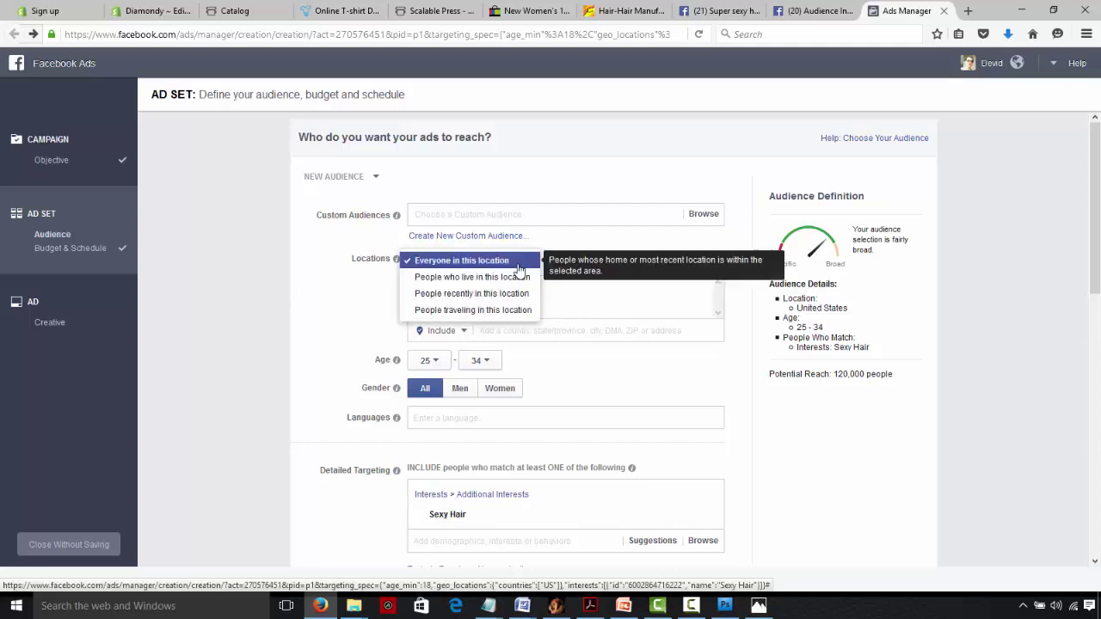
click(313, 310)
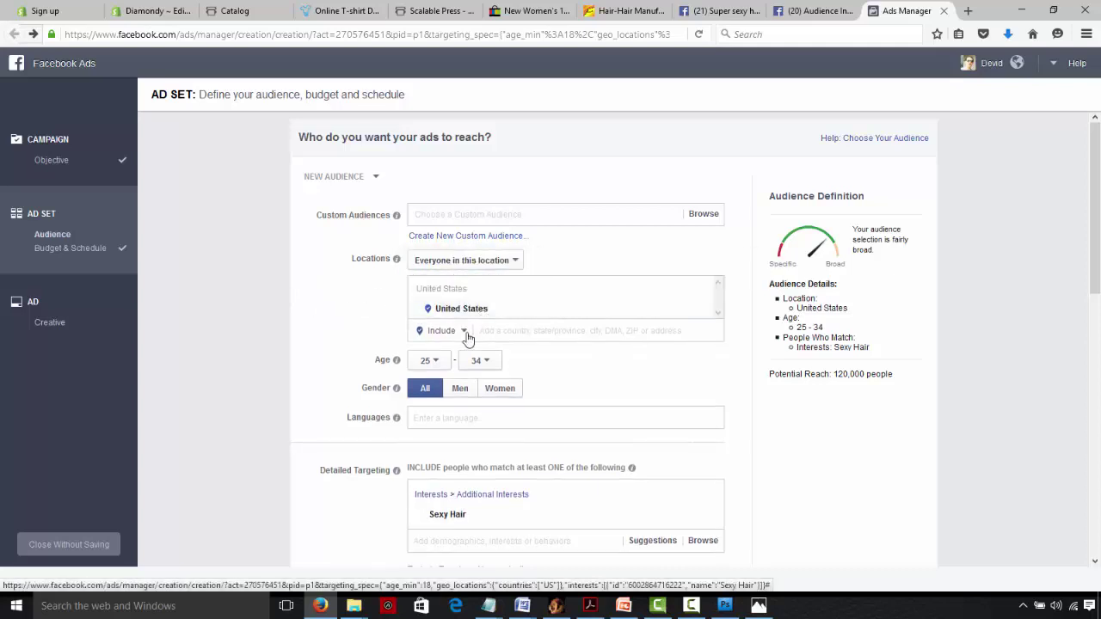
Restrict the ad set's gender targeting to women and check the language and detailed targeting settings.
click(495, 388)
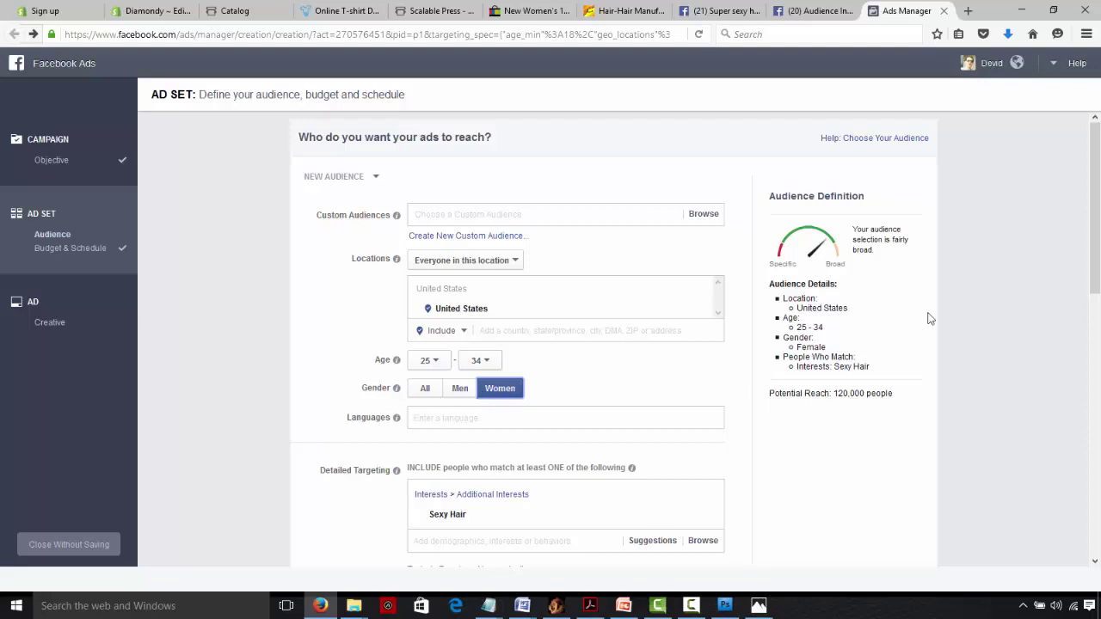
scroll(1098, 321, down, 5)
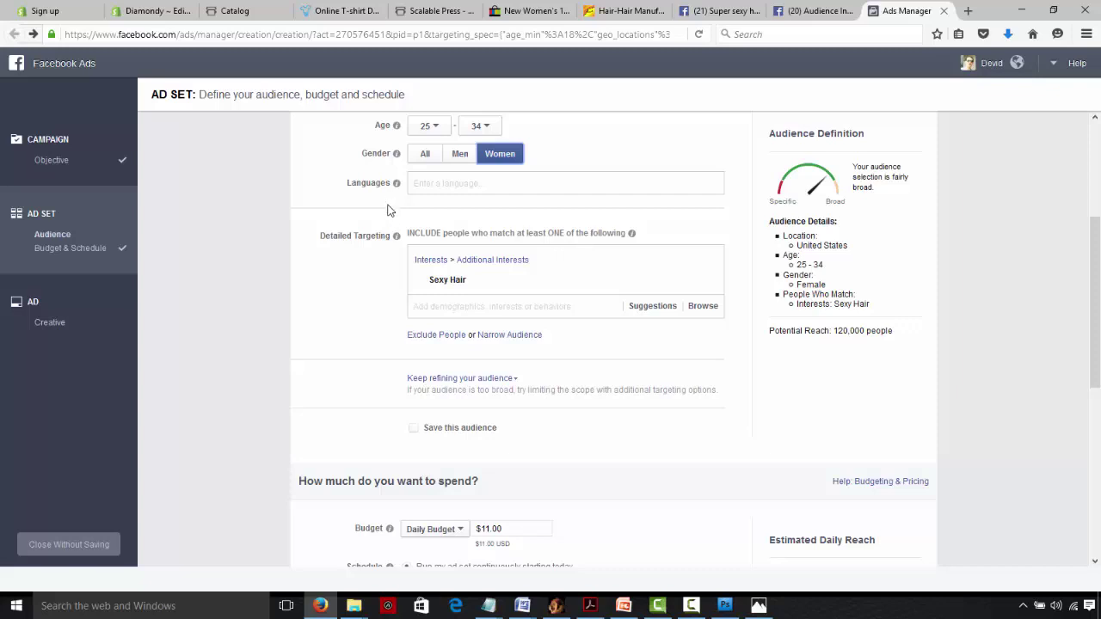
mouse_move(397, 182)
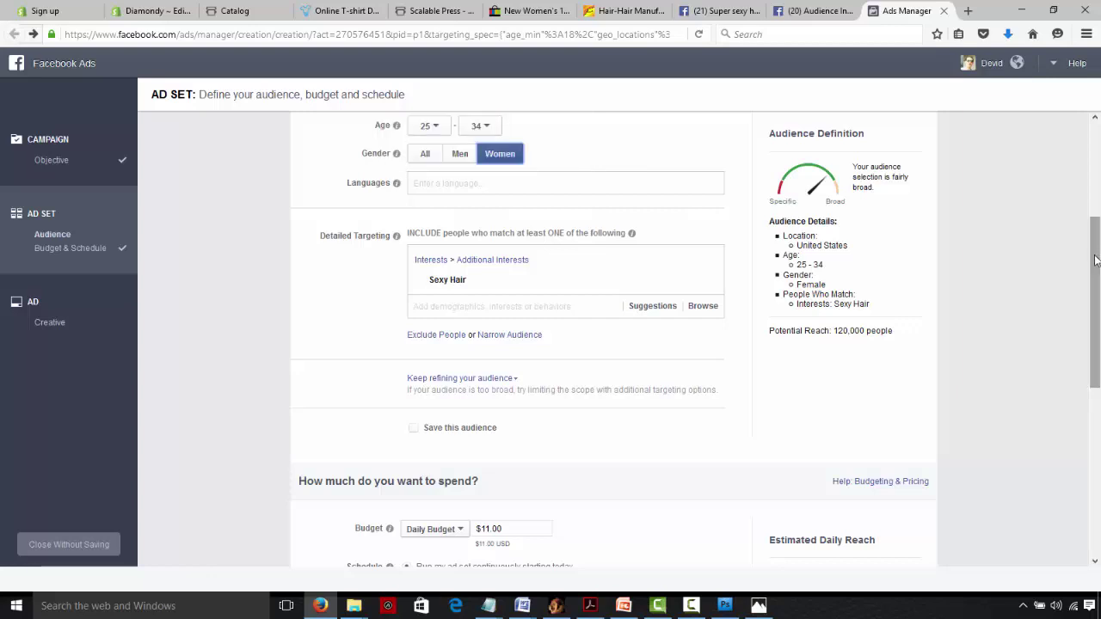
Set the ad set's daily budget to $5.
drag(1096, 260, 1081, 394)
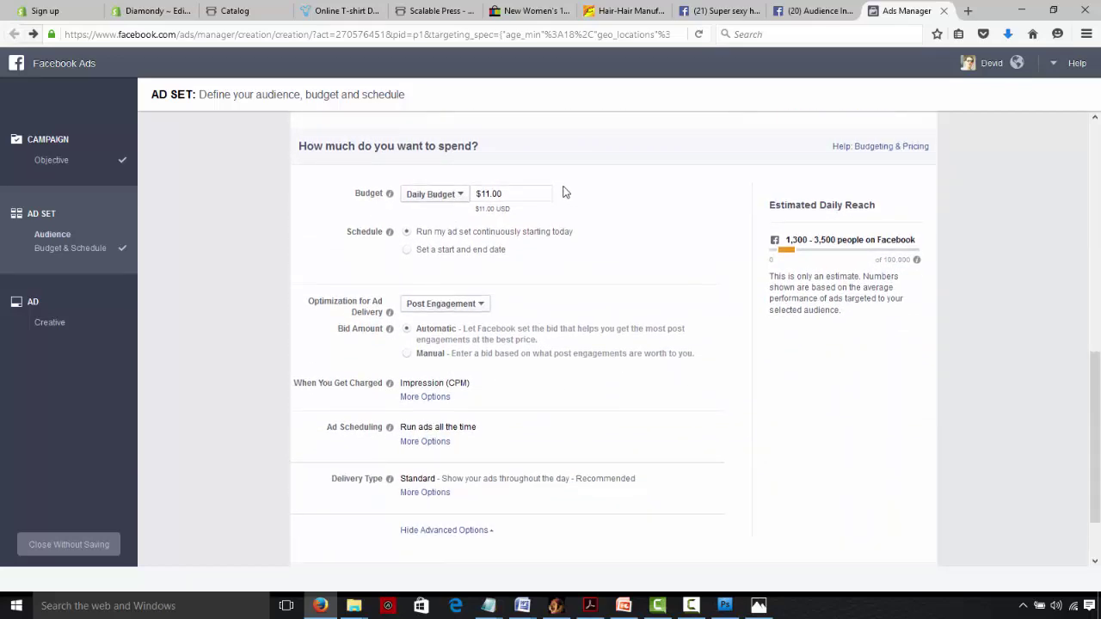
click(495, 192)
text(5)
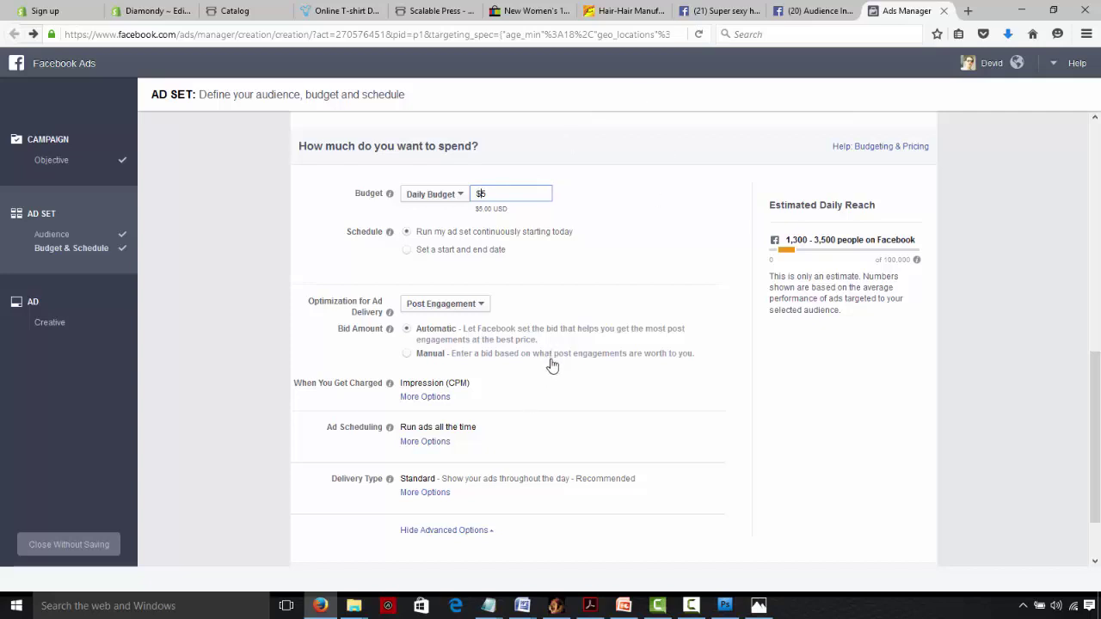
Switch the ad set's schedule to a start and end date and pick 3/8/2016 as the start date.
click(409, 250)
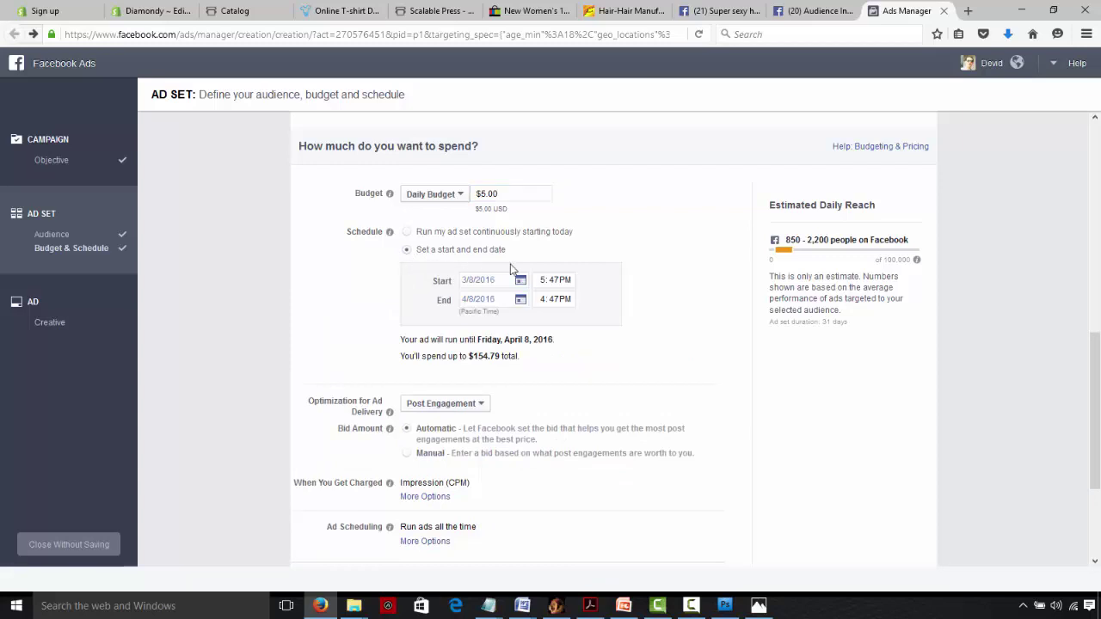
click(555, 282)
click(544, 283)
click(521, 282)
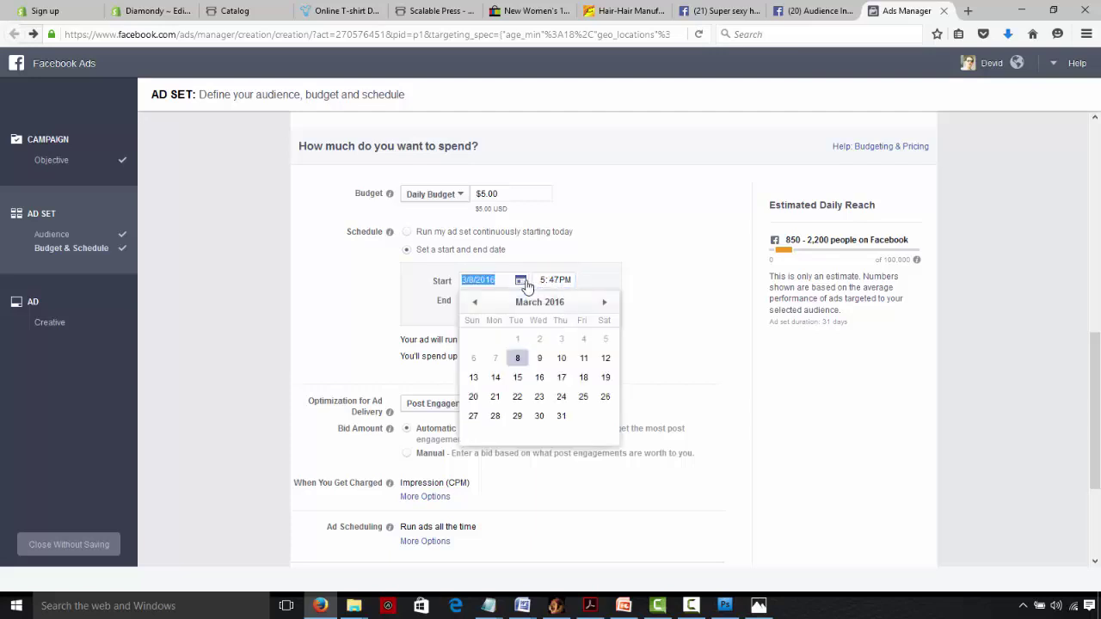
click(522, 359)
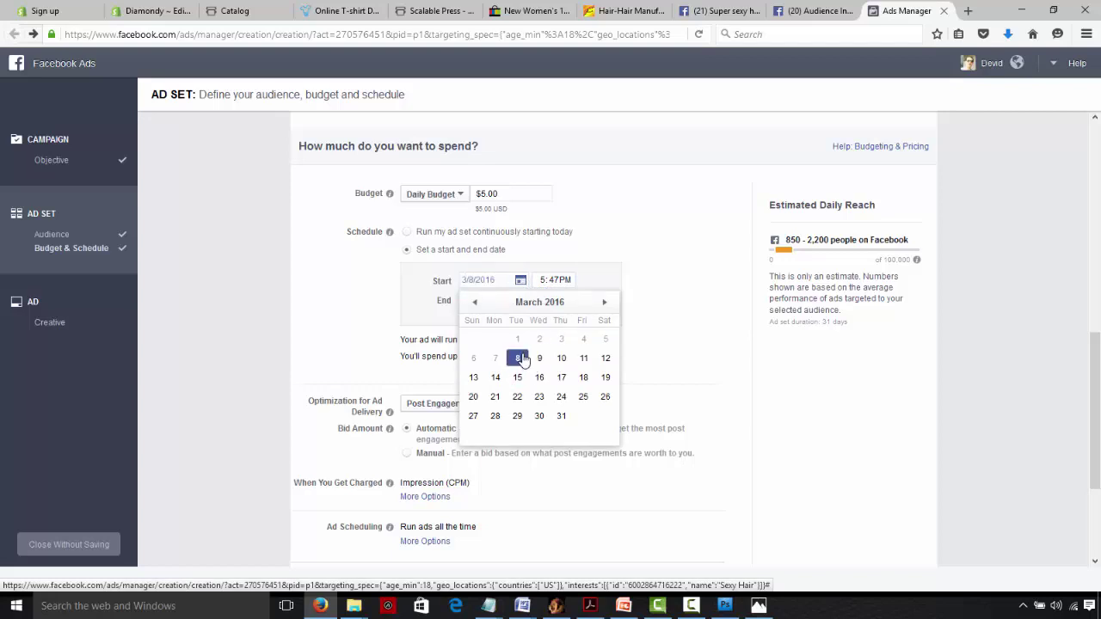
Try to set the schedule's start time to 8:00 AM on 3/8/2016.
click(559, 286)
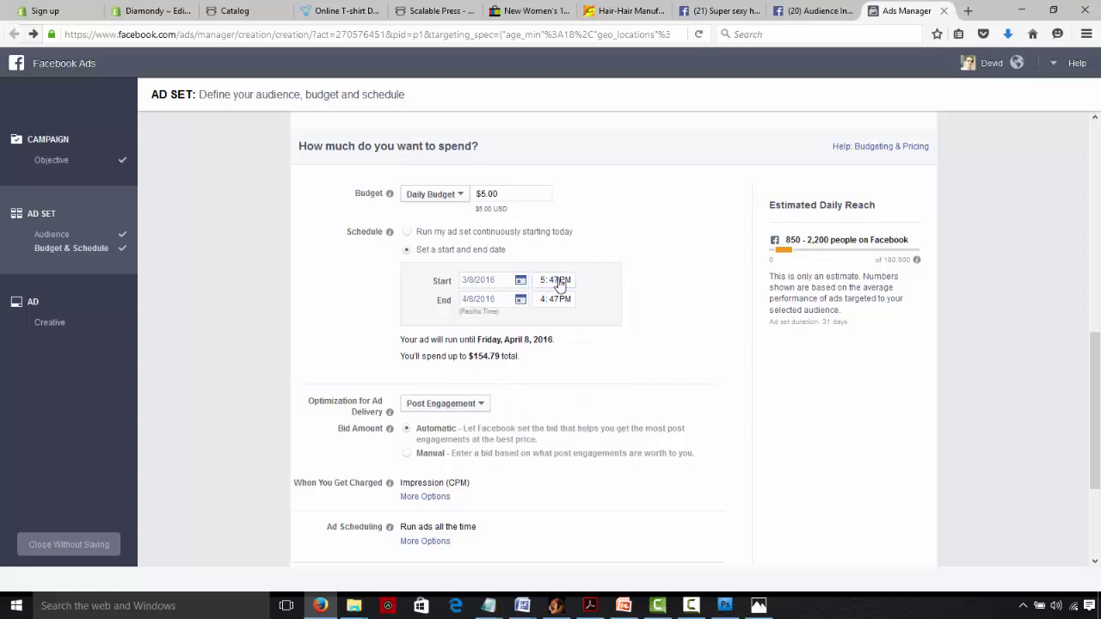
click(564, 284)
click(559, 300)
right_click(553, 299)
click(555, 303)
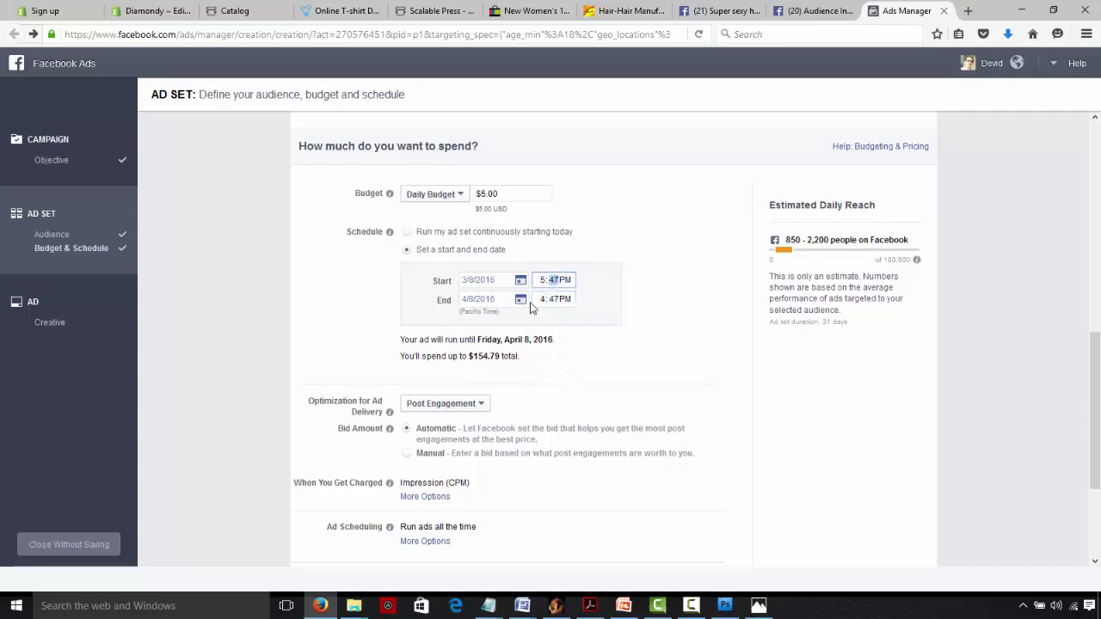
click(568, 282)
click(544, 283)
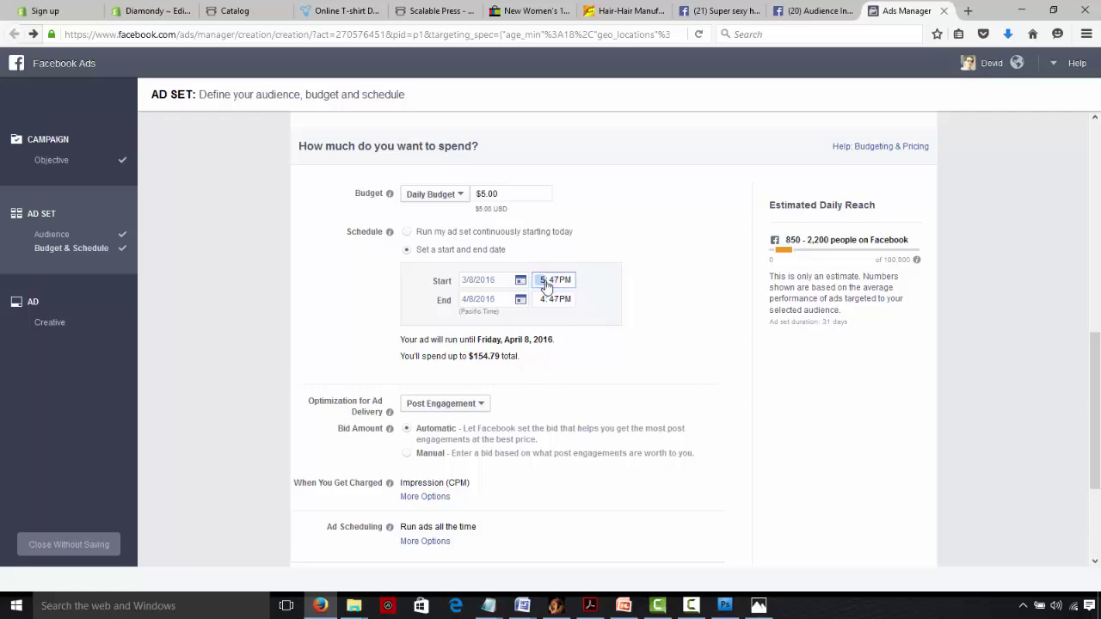
click(561, 281)
click(558, 280)
click(554, 282)
click(544, 282)
text(8)
click(556, 284)
text(a)
click(550, 301)
click(545, 301)
click(543, 281)
text(8)
click(555, 282)
text(00)
click(563, 281)
key(a)
click(555, 281)
click(566, 282)
Set the schedule's start to 3/9/2016 at 8:00 AM and its end time to 12:00 PM.
click(479, 284)
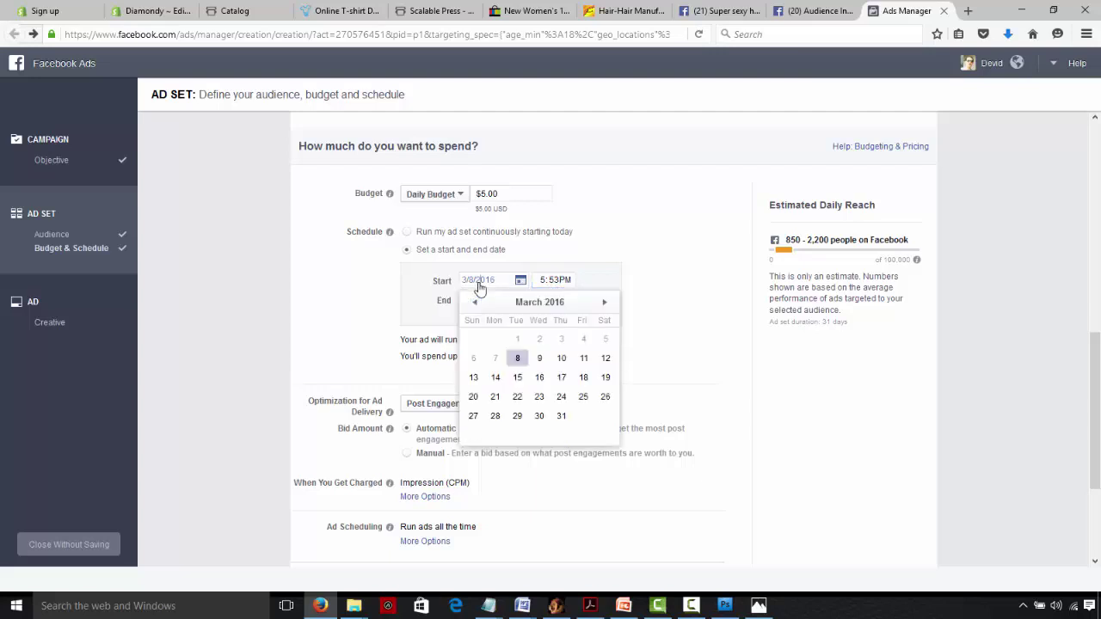
click(539, 358)
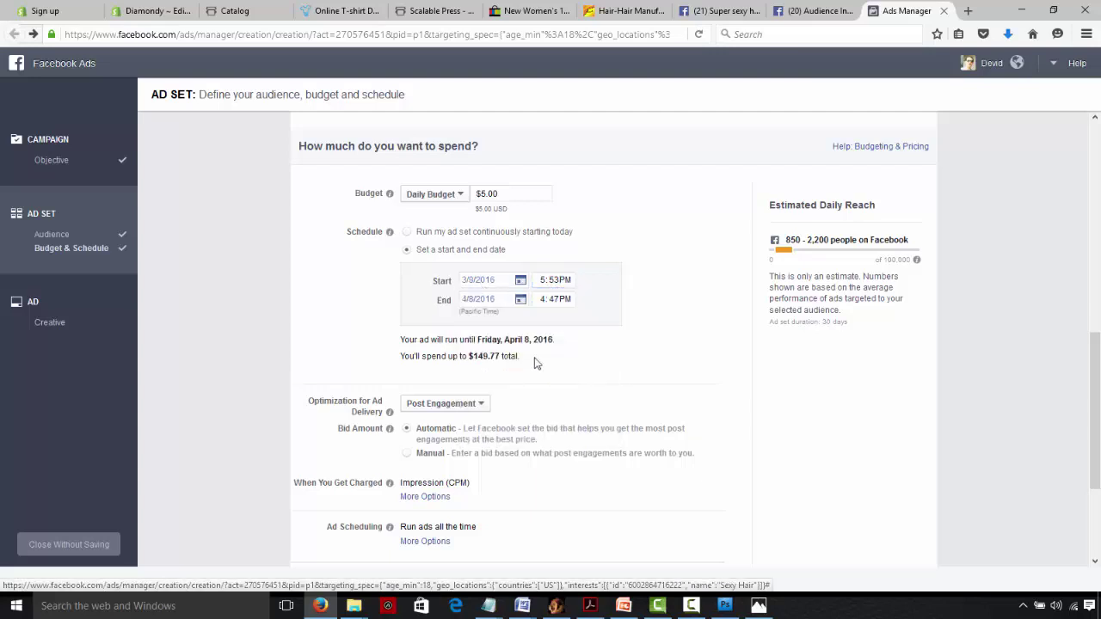
click(543, 281)
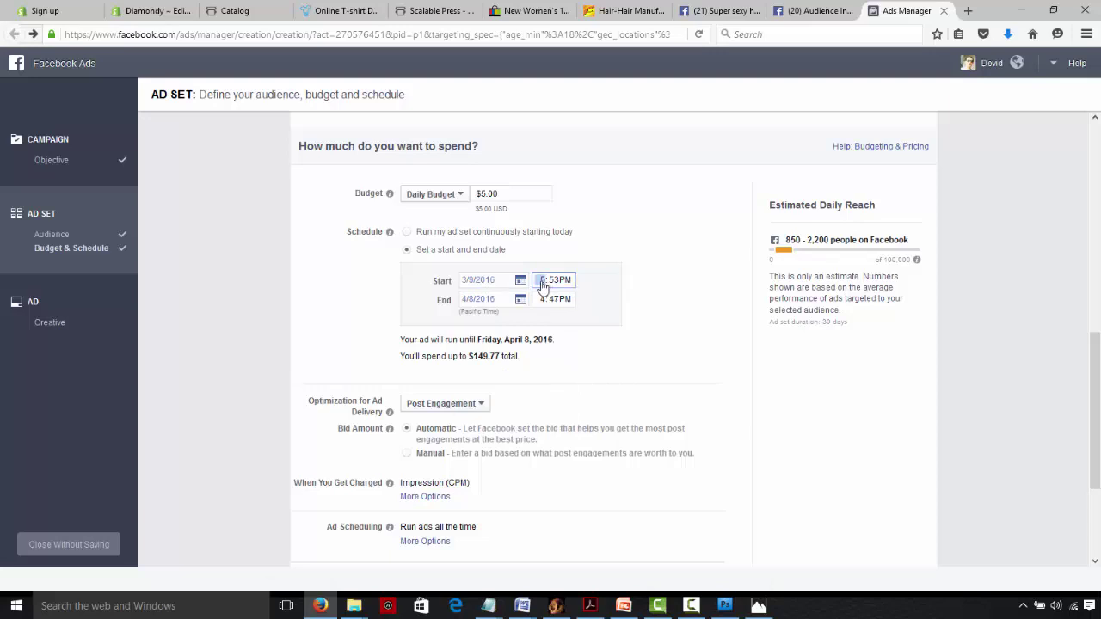
text(800a)
click(543, 299)
text(12:00)
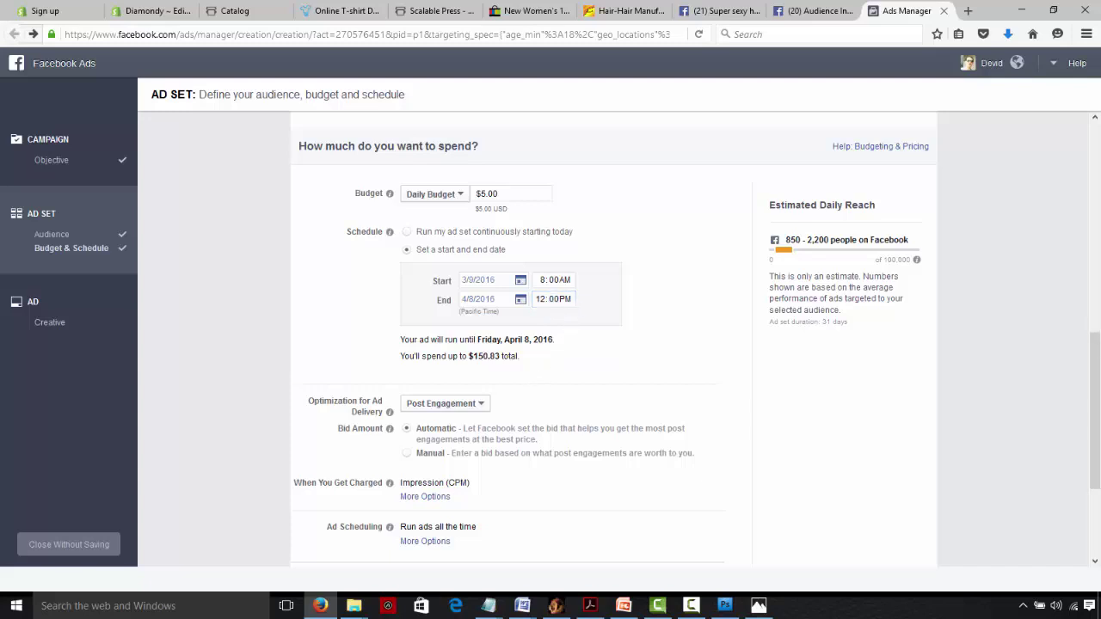
Name the ad set "US - F -25-34 -sexyhair - Mobile" and proceed to choosing the ad creative.
scroll(1097, 372, down, 1)
drag(1097, 371, 1097, 386)
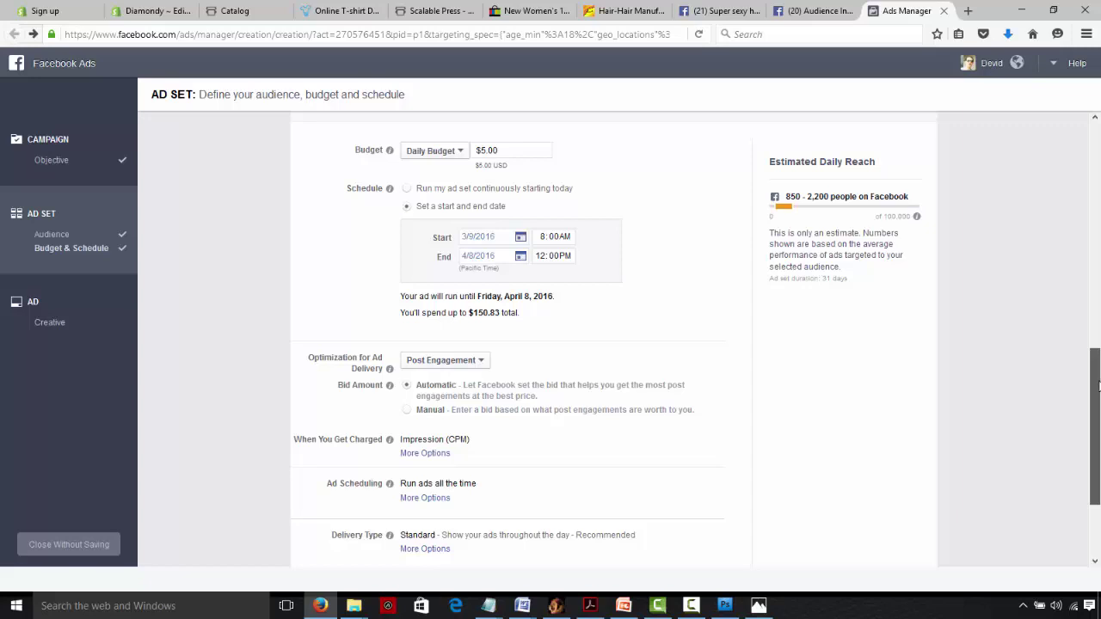
drag(1097, 386, 1093, 512)
mouse_move(366, 503)
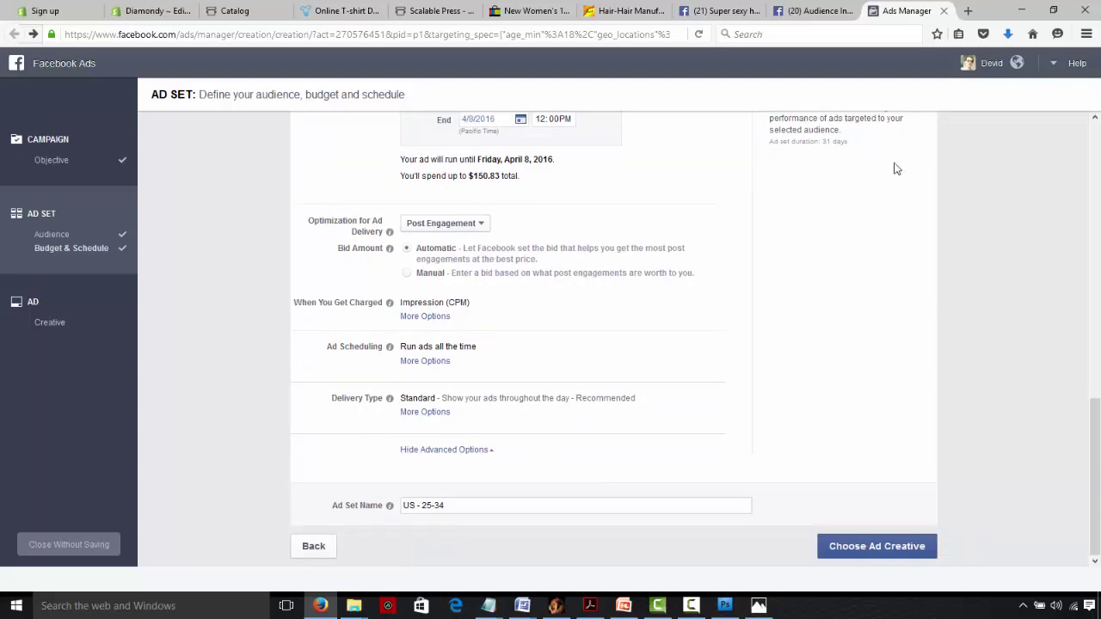
drag(1096, 419, 1098, 397)
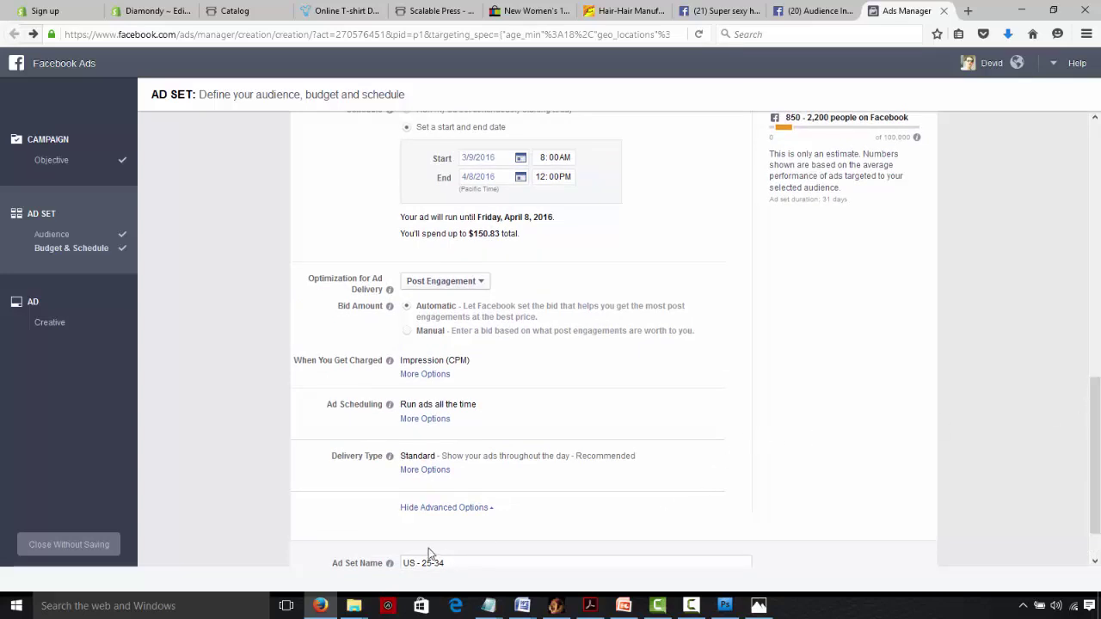
drag(461, 561, 386, 552)
text(US)
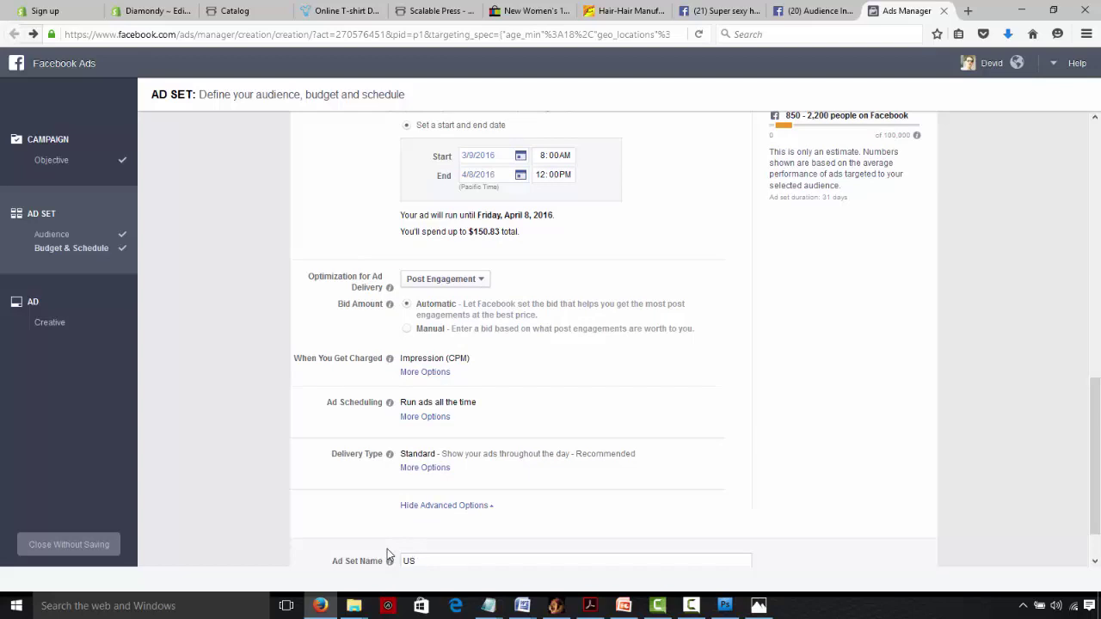
text( - F -25-34 -sexyhair - Mobile)
drag(1098, 421, 1098, 446)
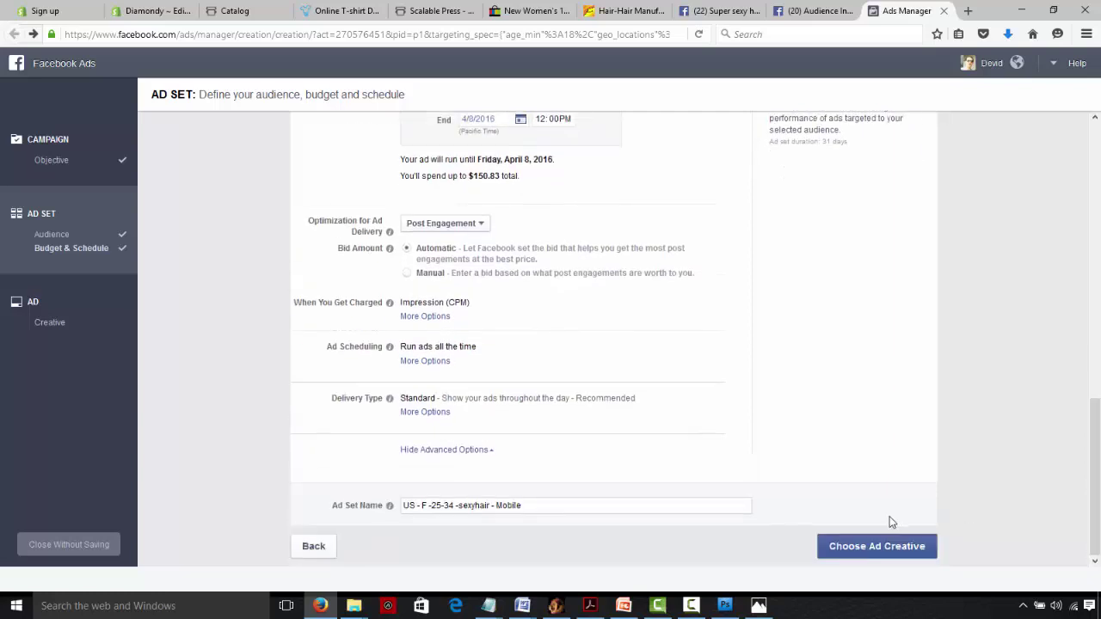
click(864, 551)
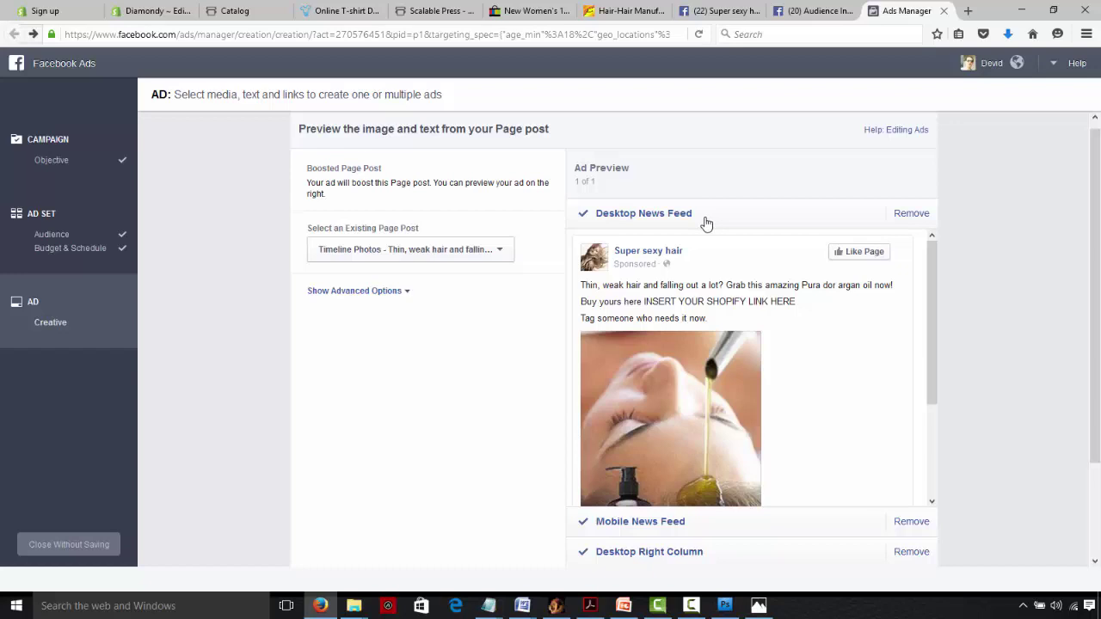
Examine the boosted post's Desktop News Feed preview and open its Mobile News Feed preview.
scroll(706, 224, down, 1)
drag(940, 261, 827, 179)
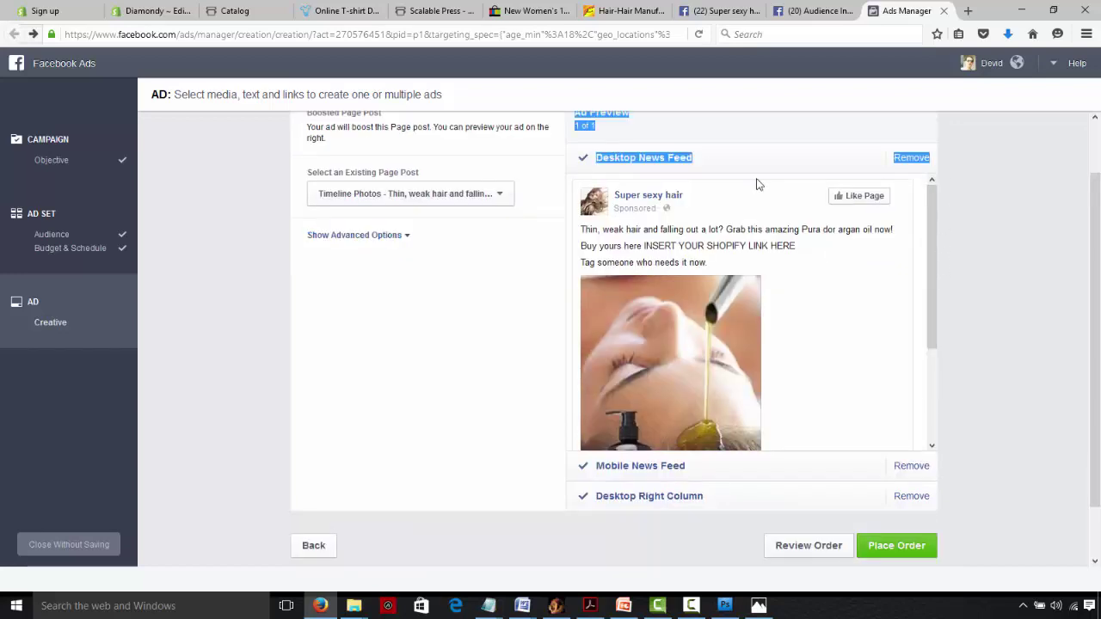
scroll(916, 265, up, 1)
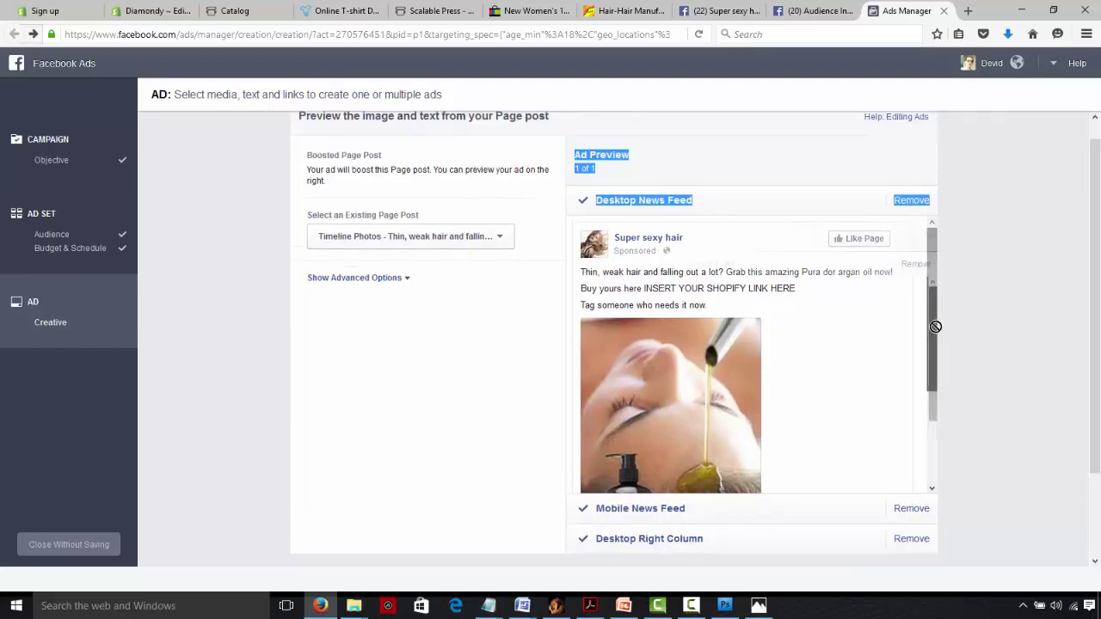
drag(928, 371, 925, 357)
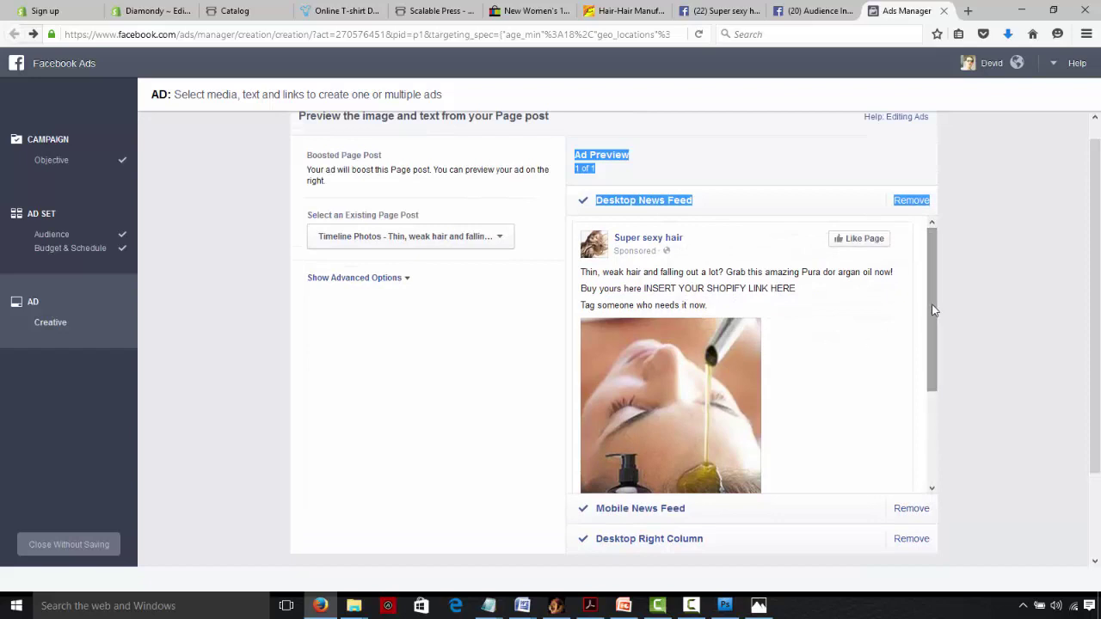
drag(933, 308, 933, 366)
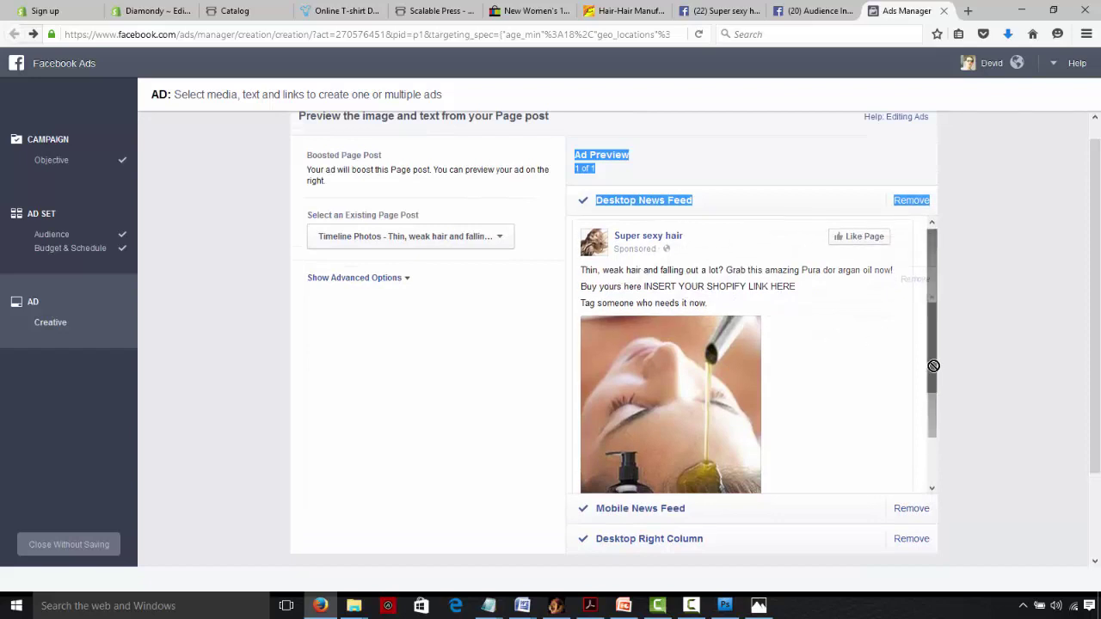
click(931, 489)
click(932, 488)
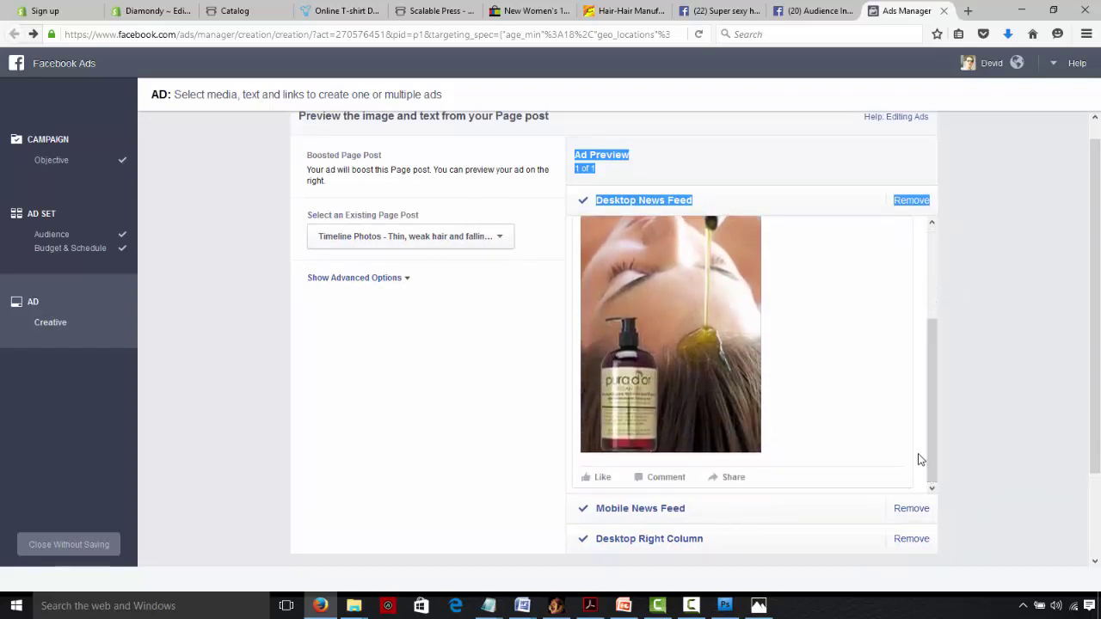
drag(929, 337, 947, 304)
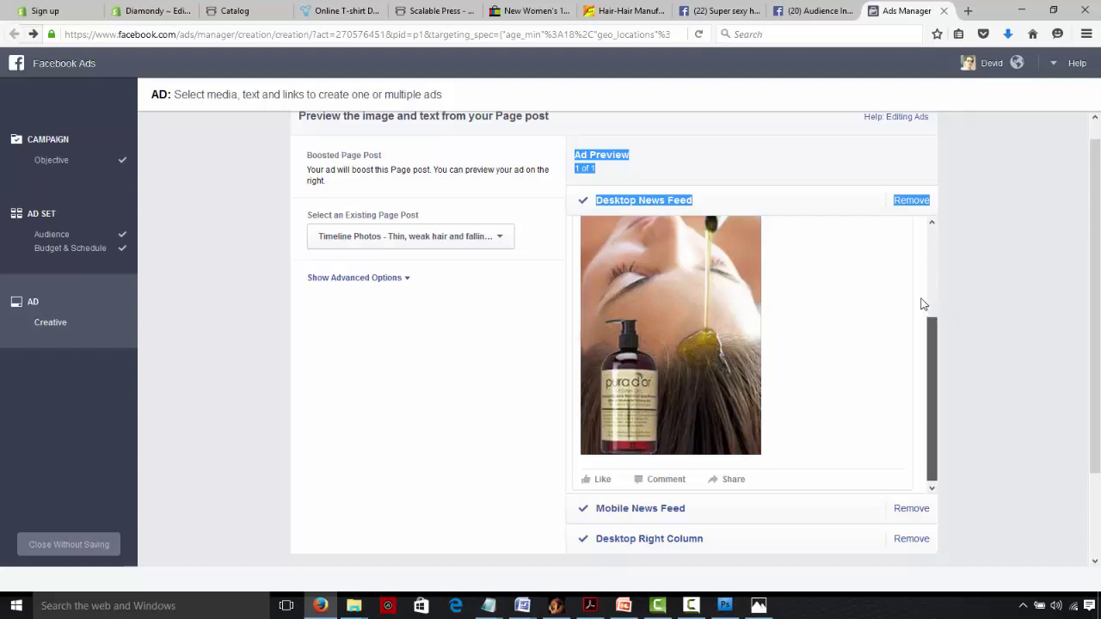
click(664, 509)
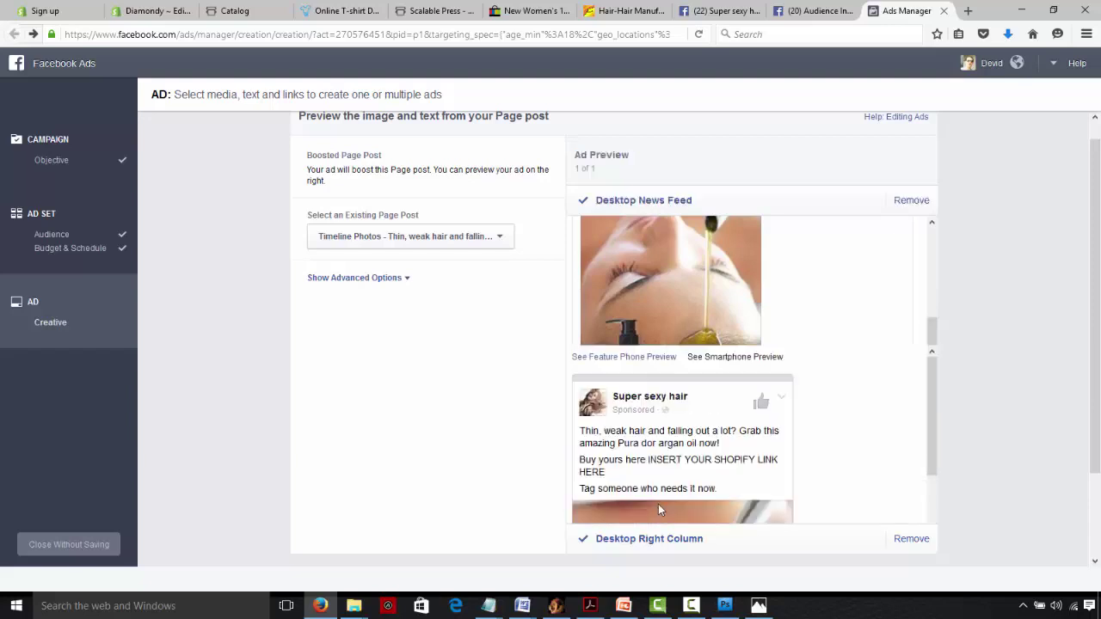
Examine the boosted post's Mobile News Feed preview and its Desktop Right Column preview.
scroll(1099, 338, down, 2)
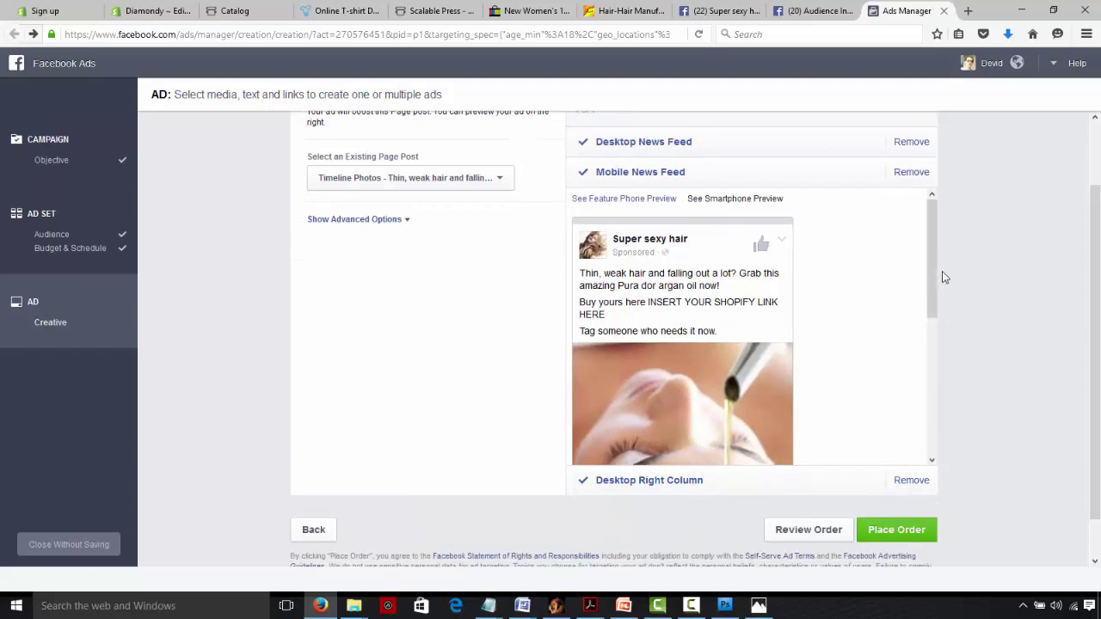
drag(933, 280, 952, 340)
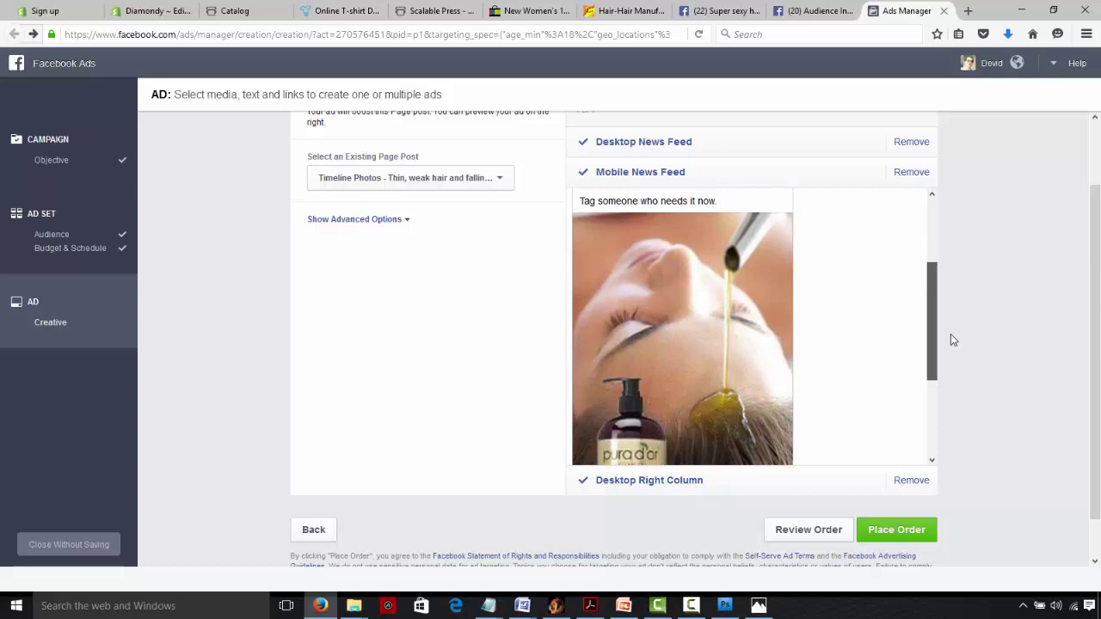
drag(951, 340, 949, 338)
click(697, 483)
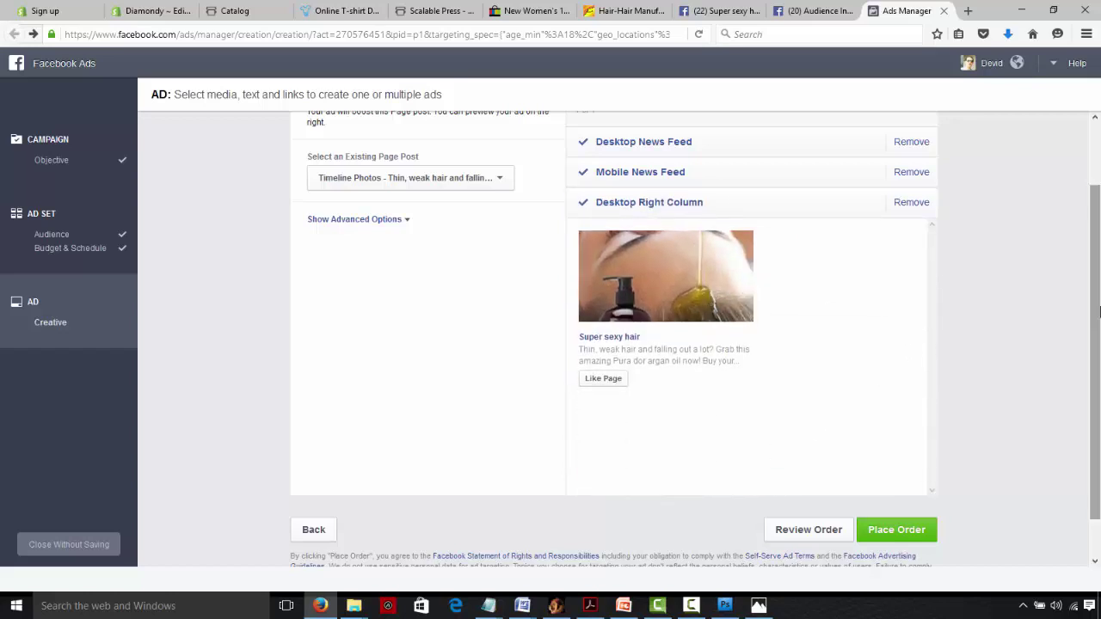
drag(1098, 309, 1097, 284)
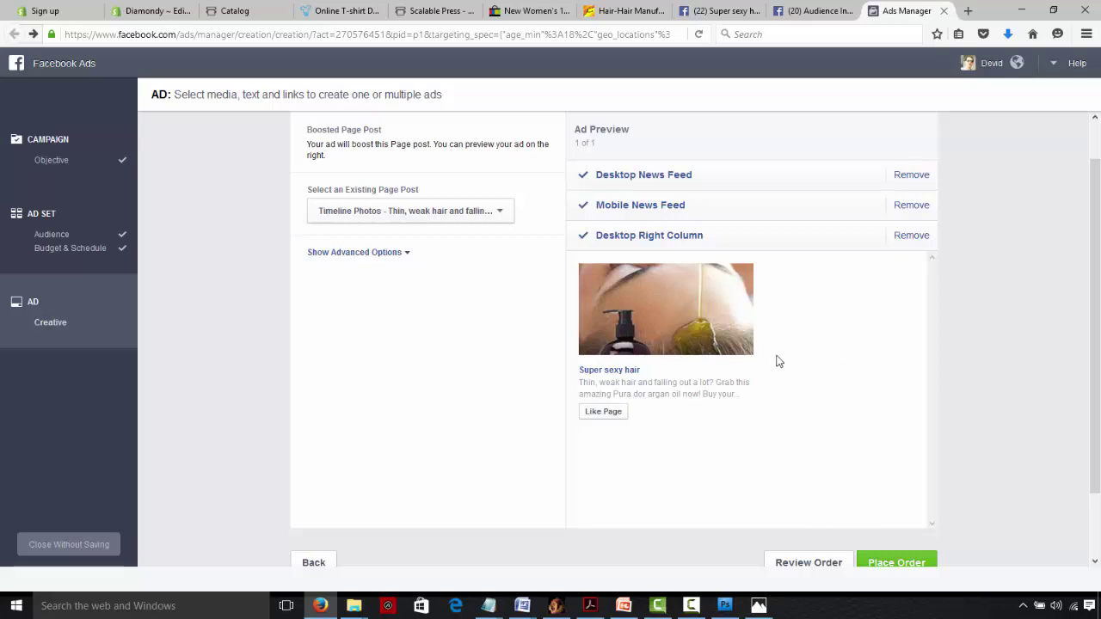
scroll(1099, 191, up, 1)
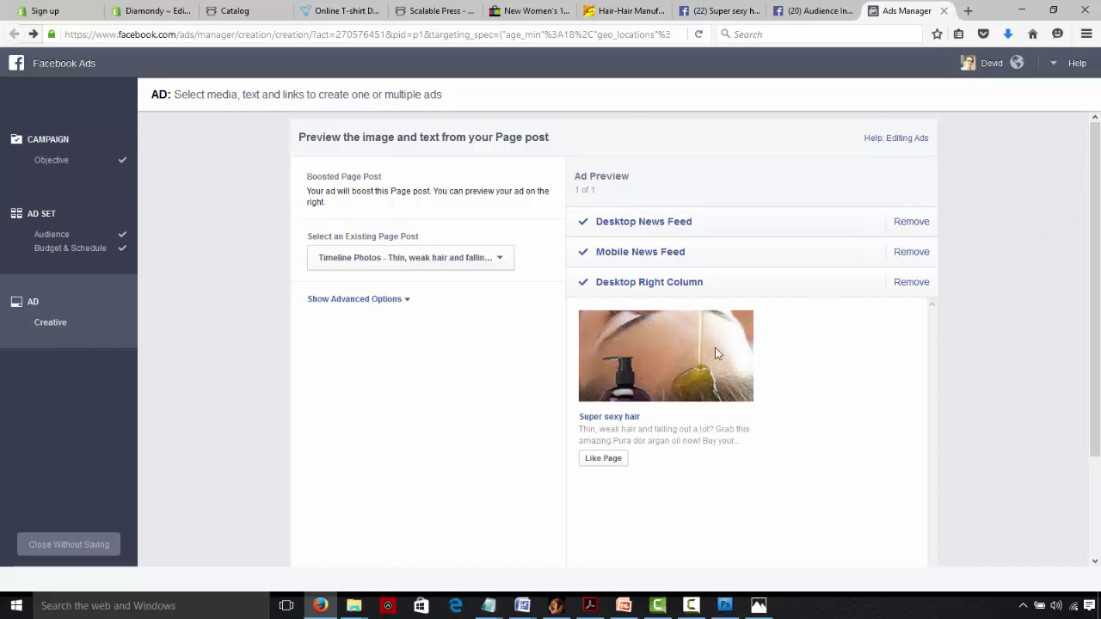
Reveal the ad's advanced options, leave the URL tags empty, and place the order for the boosted post ad.
click(400, 305)
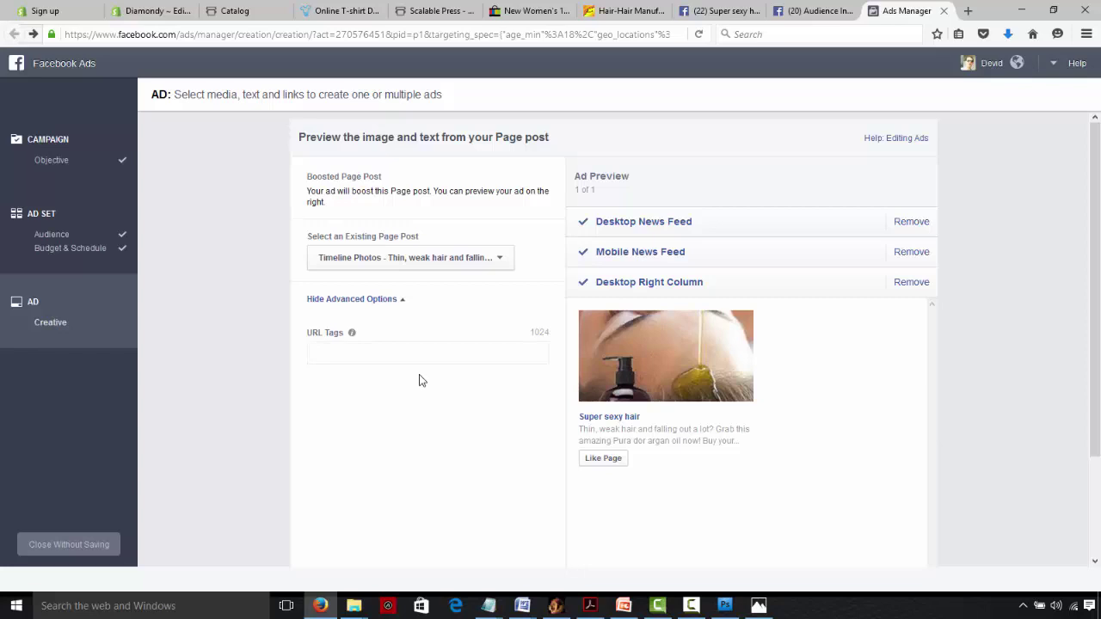
click(379, 351)
drag(1096, 273, 1096, 217)
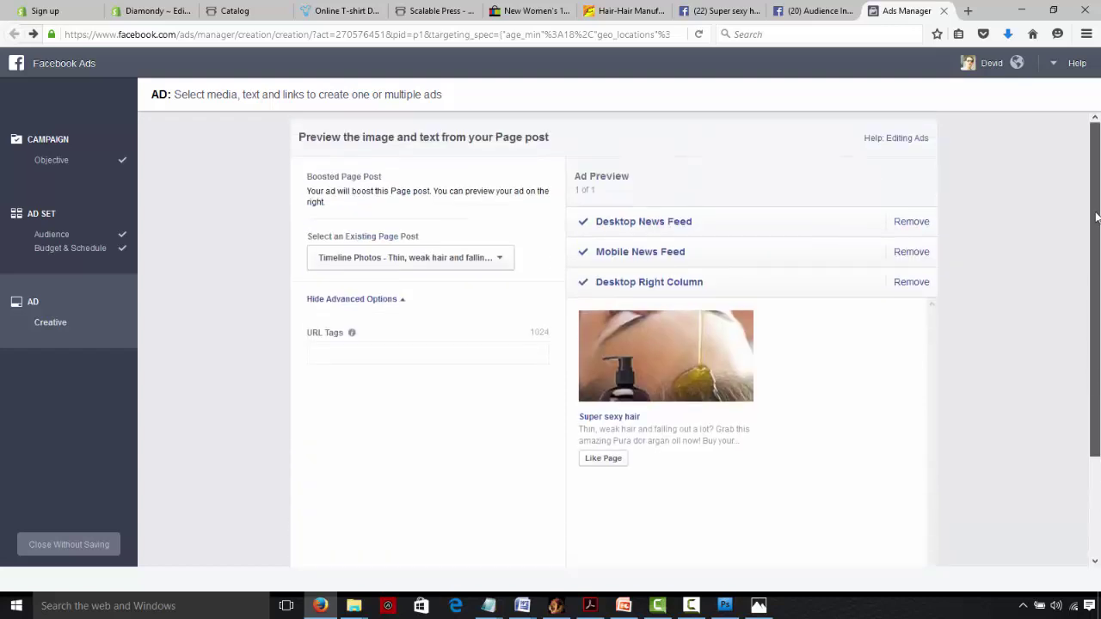
drag(1095, 217, 1083, 362)
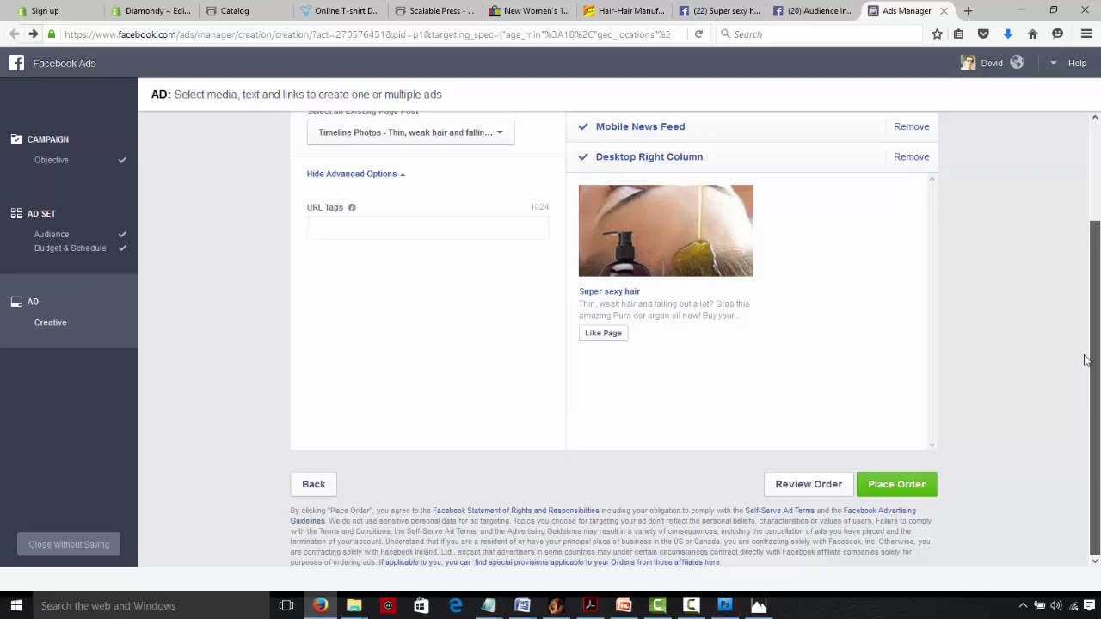
drag(1085, 362, 1088, 359)
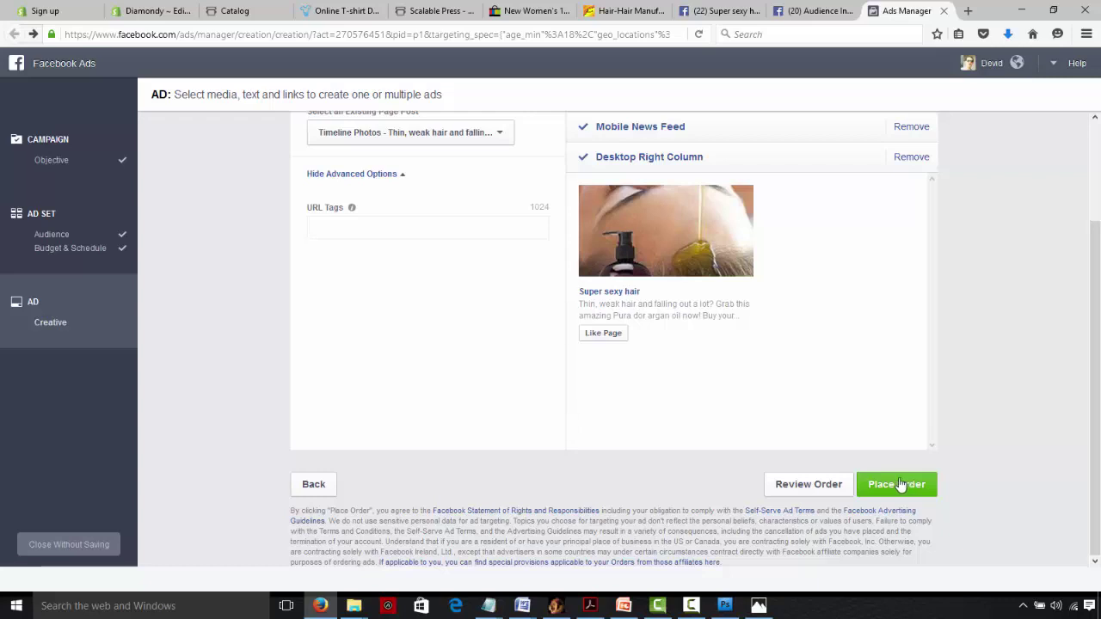
click(896, 488)
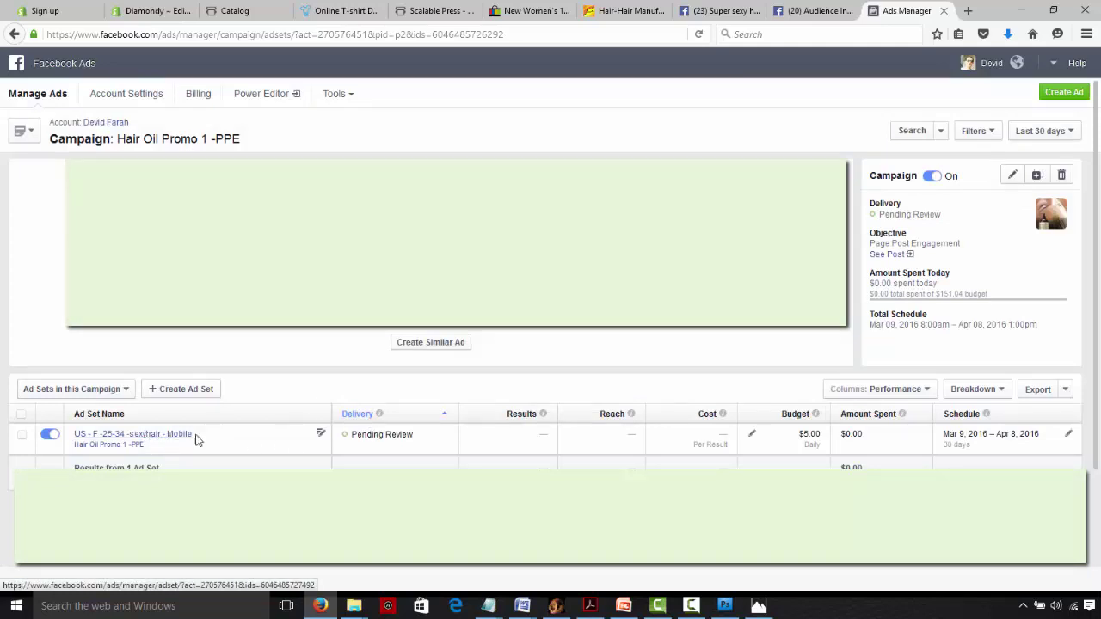
Start creating a similar ad from the existing campaign Hair Oil Promo 1 -PPE.
click(435, 346)
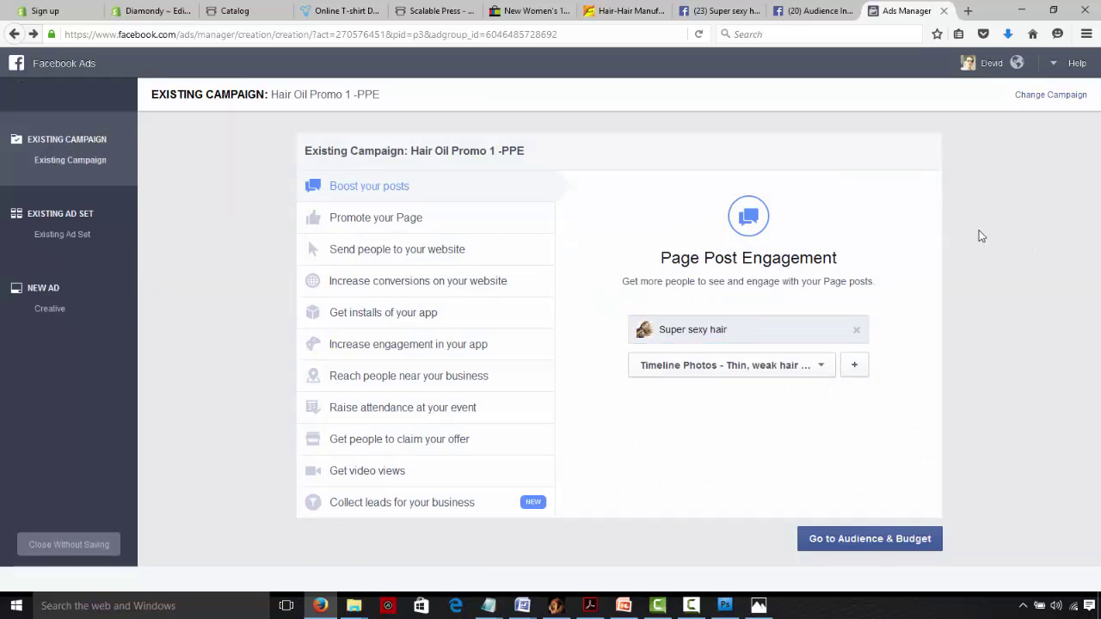
right_click(910, 443)
click(899, 408)
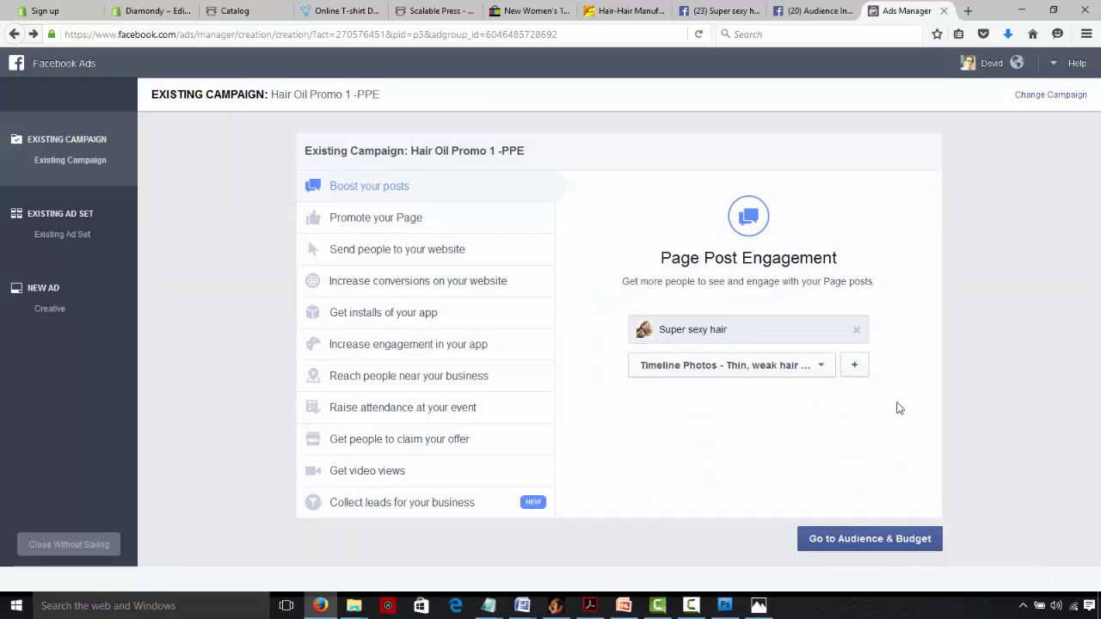